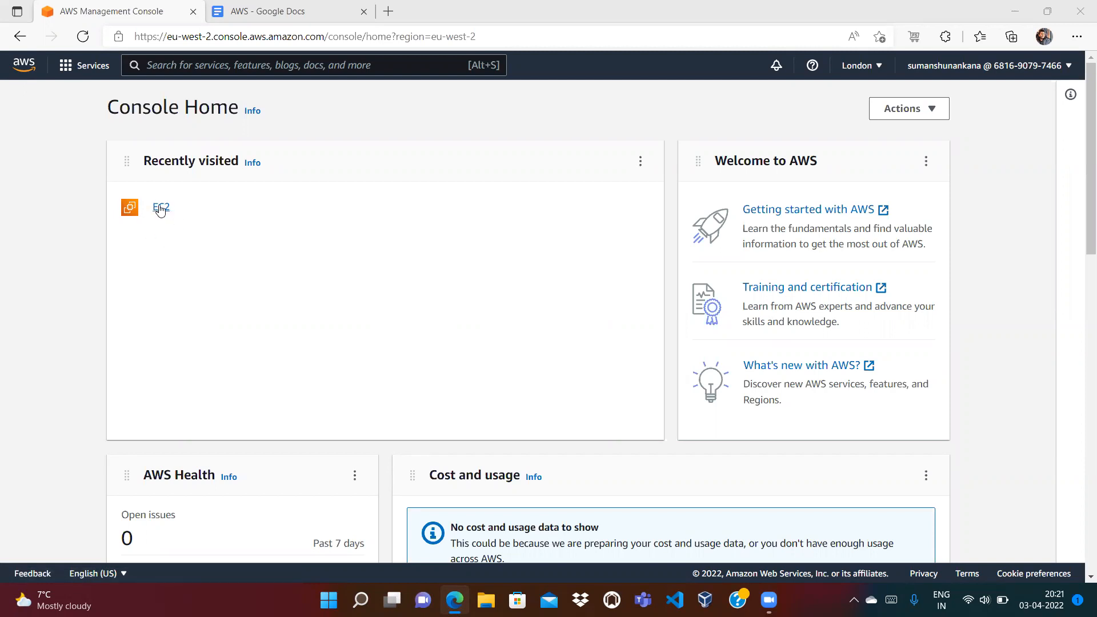
Step: Open the EC2 Instances page, dismiss the welcome message and close the search filter list
left_click(165, 208)
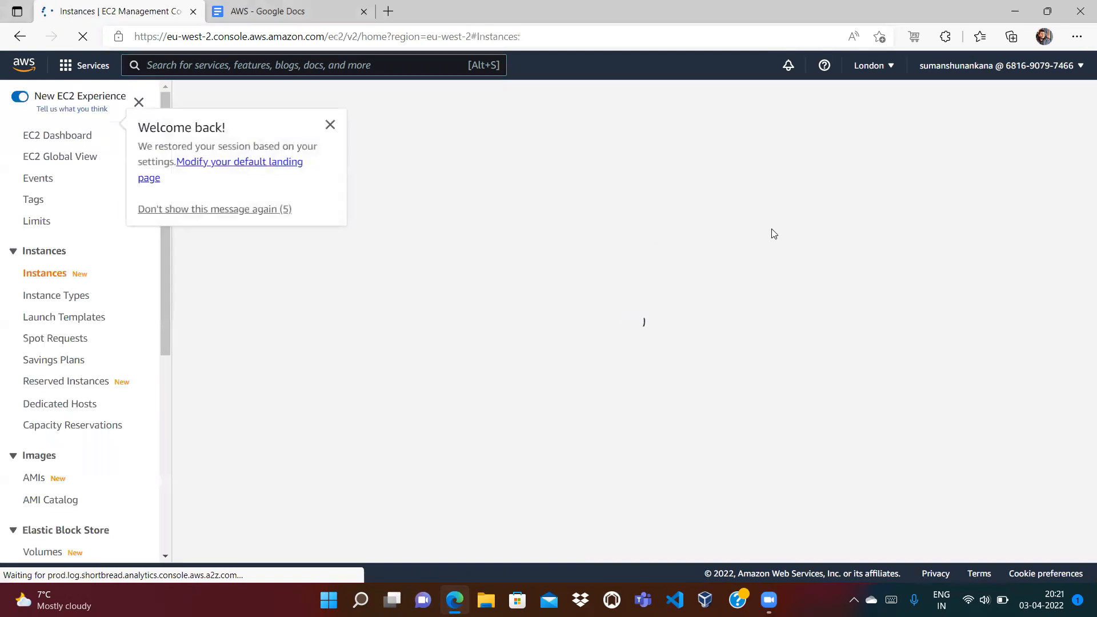
left_click(330, 124)
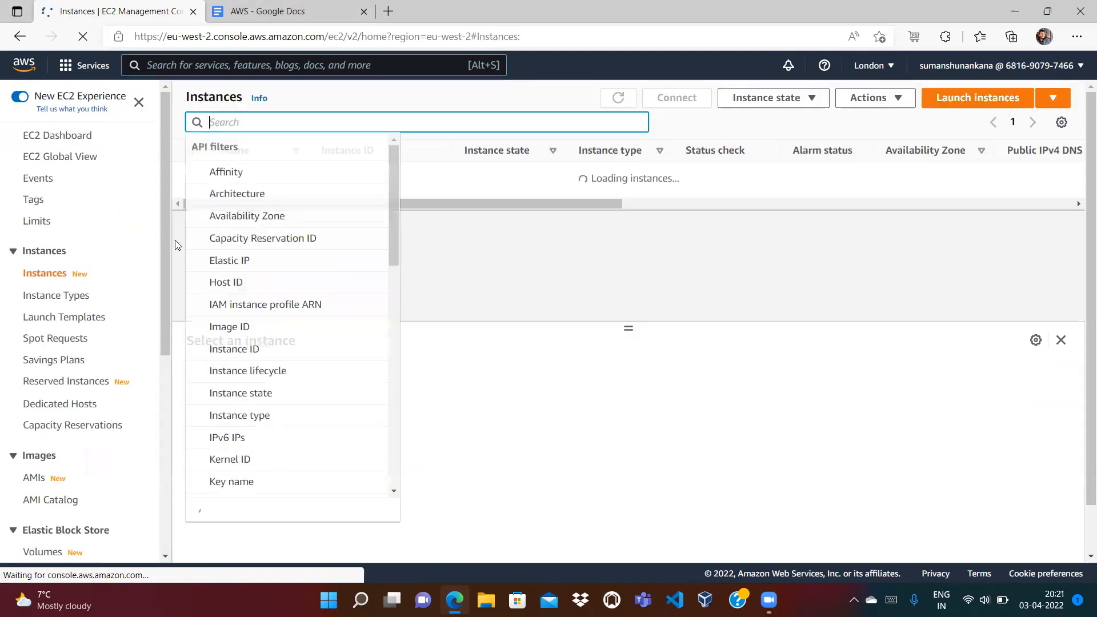
scroll(163, 244, "down", 6)
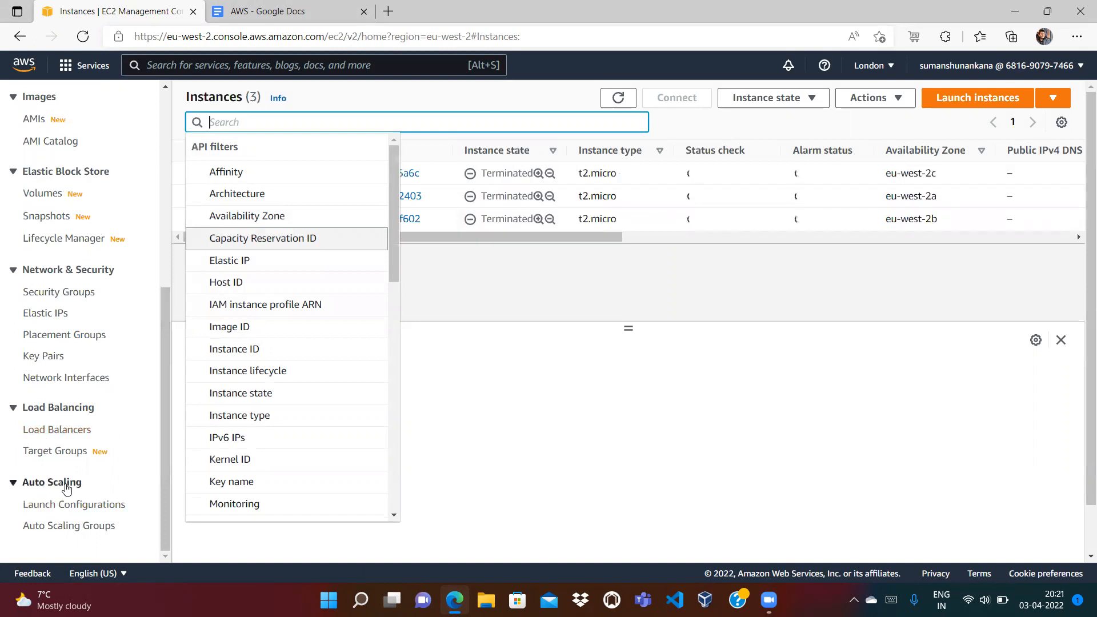
left_click(492, 405)
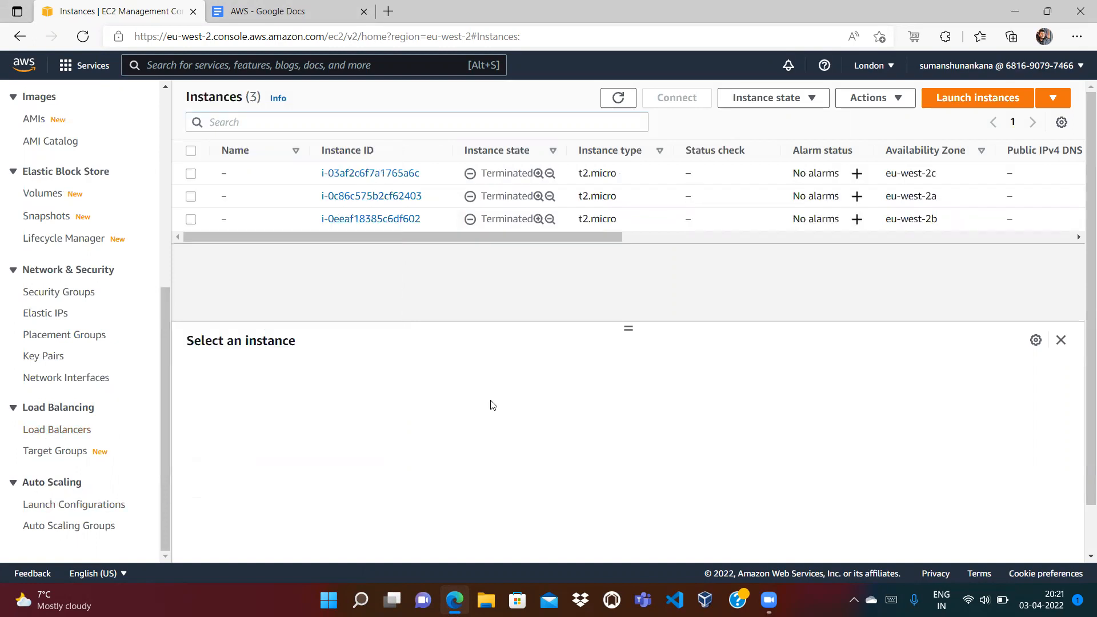
Step: Switch to the AWS notes in Google Docs and review the Auto-Scaling overview and load balancer diagram, postponing the requested computer restart
left_click(256, 22)
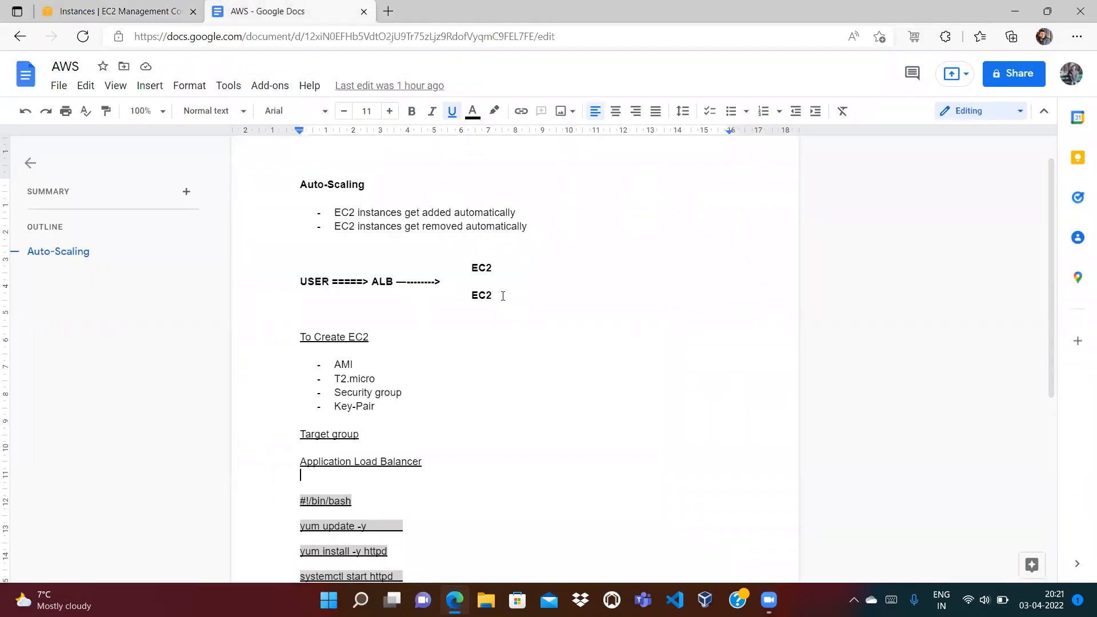
left_click_drag(502, 296, 444, 281)
left_click(457, 281)
double_click(480, 268)
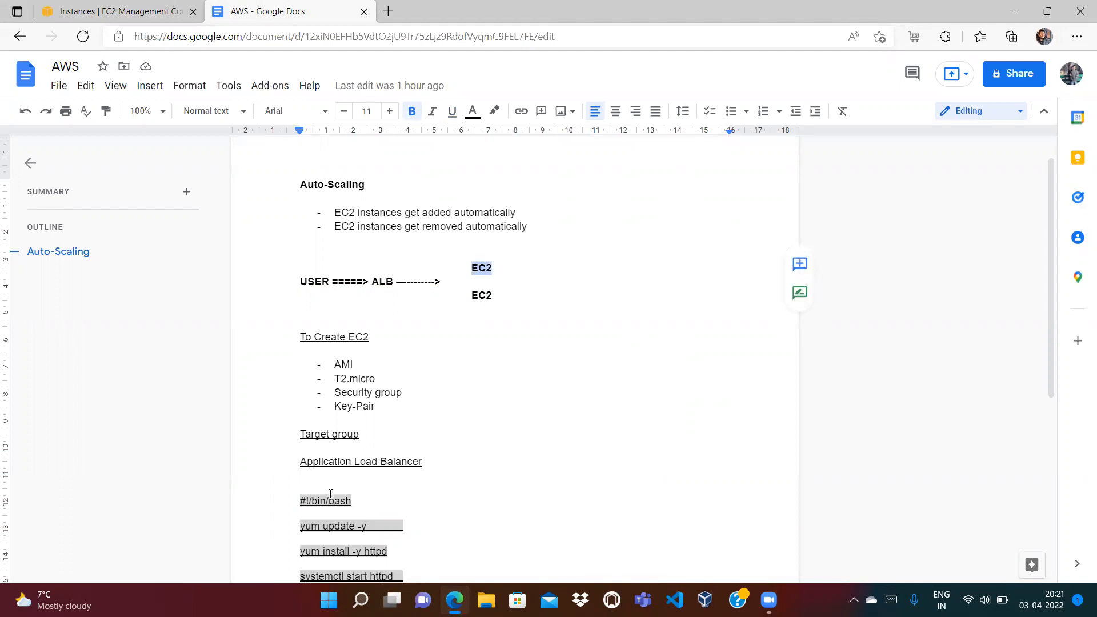
left_click(498, 272)
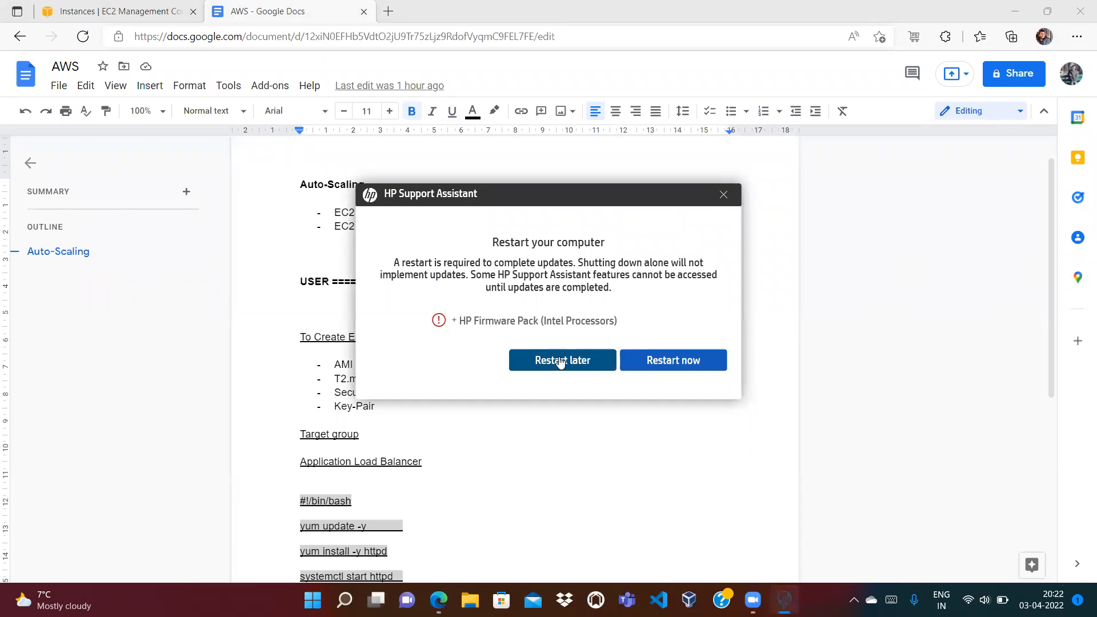
left_click(561, 361)
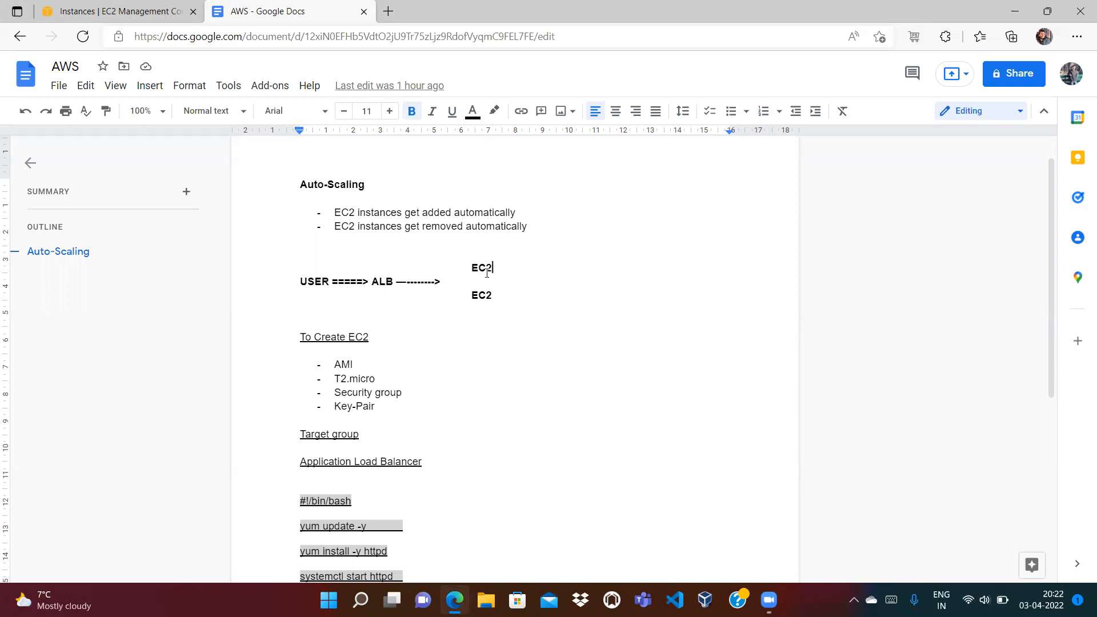
left_click_drag(490, 267, 477, 266)
left_click(505, 271)
left_click(368, 185)
Step: Return to the EC2 console and start creating an Auto Scaling group named MyAutoScalingGroup
left_click(143, 13)
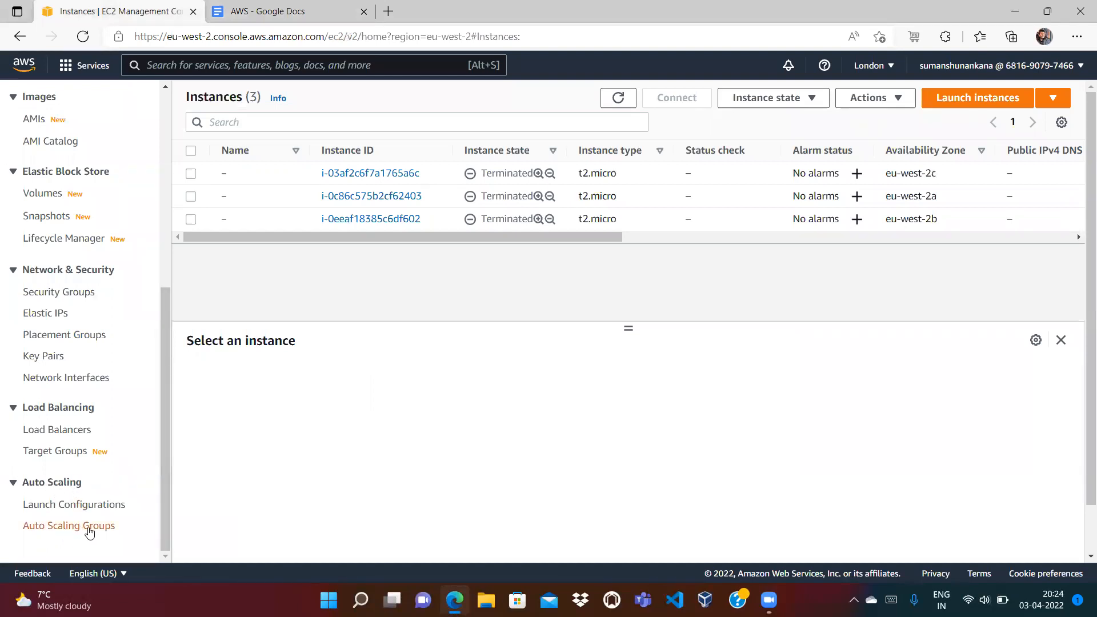
left_click(64, 526)
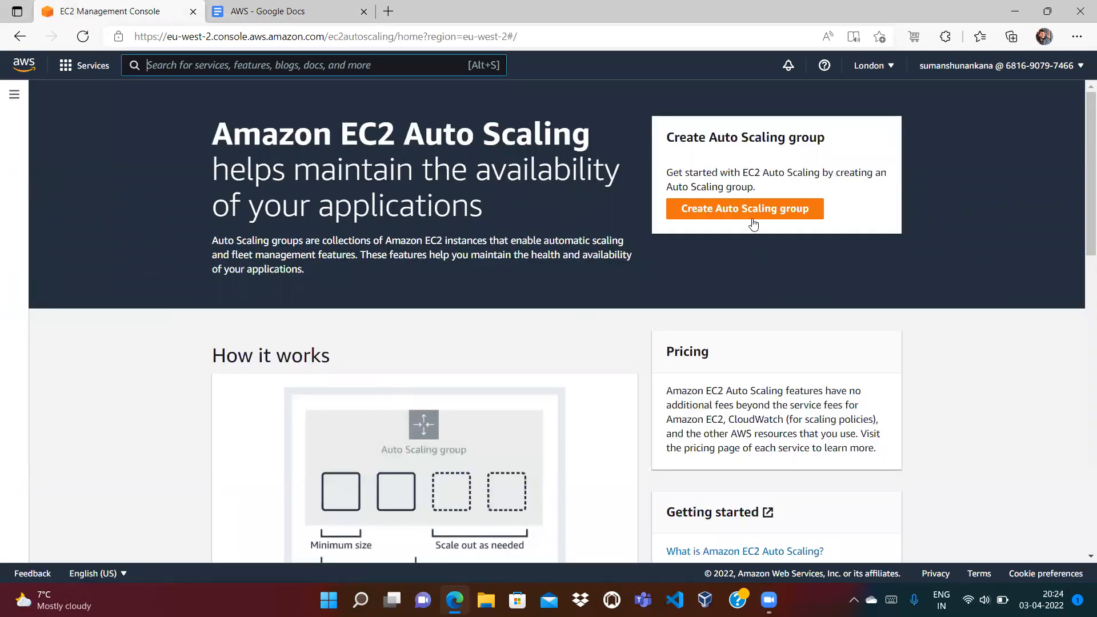
left_click(746, 214)
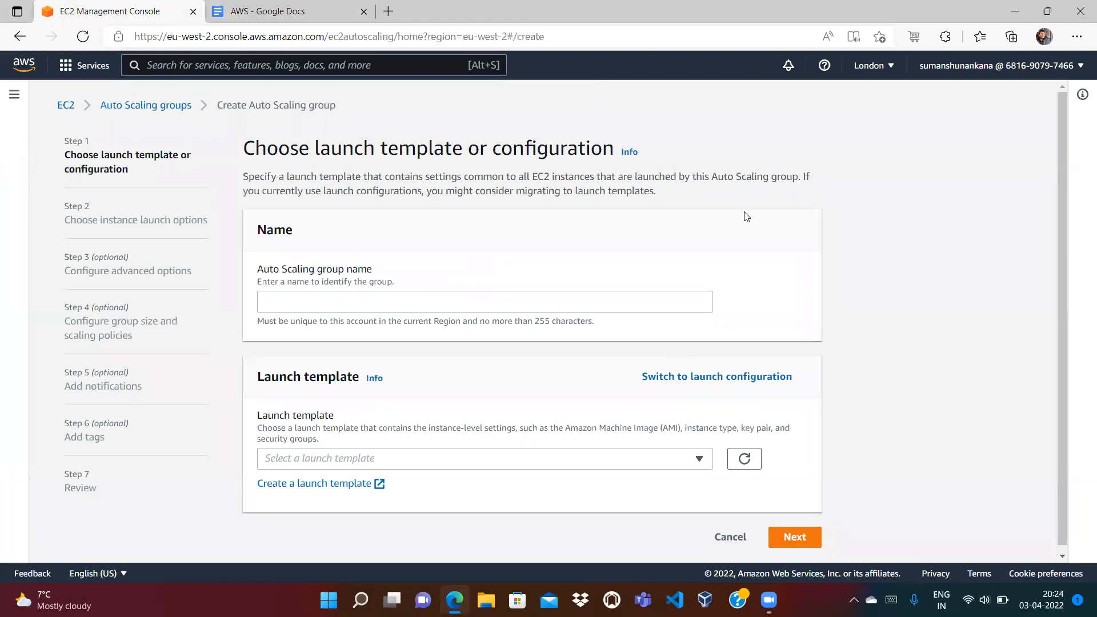
left_click(310, 295)
type("MyA")
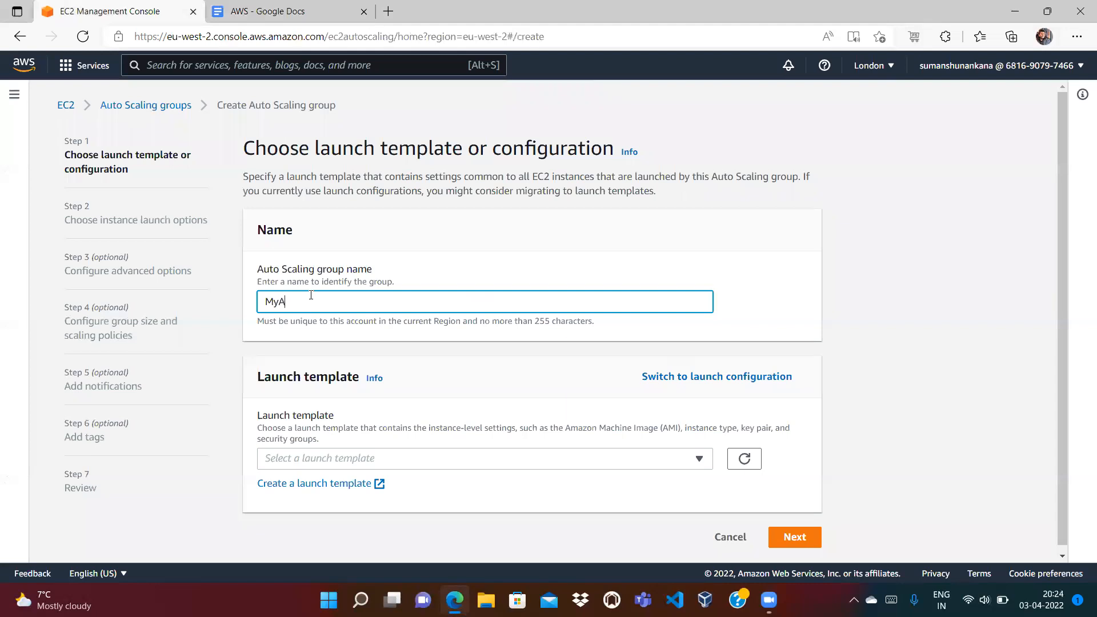
type("utoScalingGroup")
Step: Compare the Auto Scaling group form with the AWS notes, reviewing the items listed for creating an EC2 instance
left_click(304, 6)
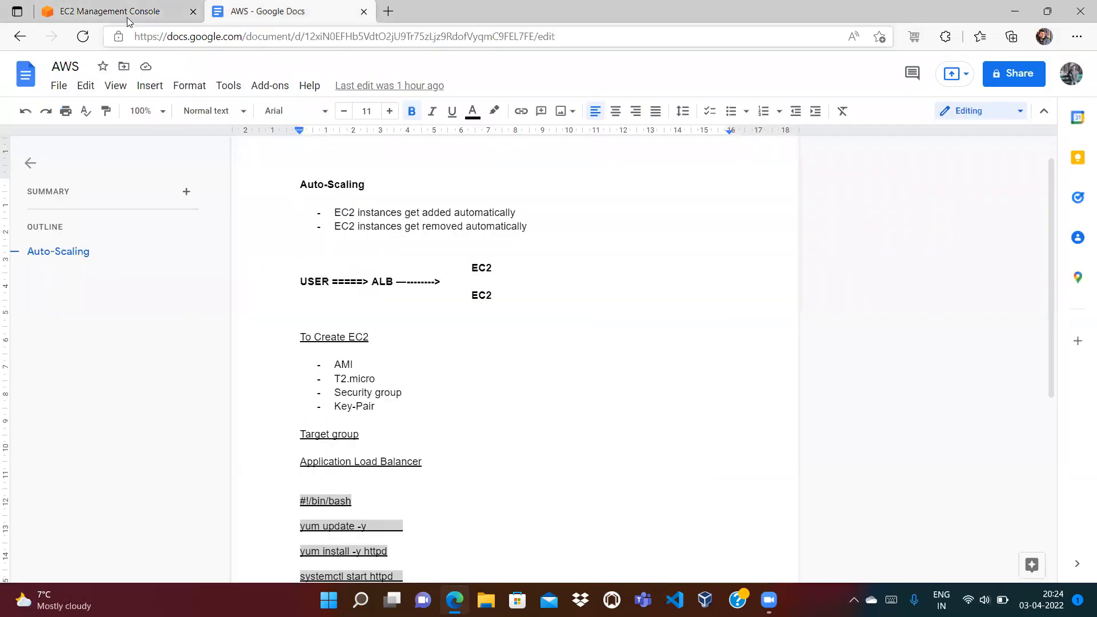
left_click(174, 7)
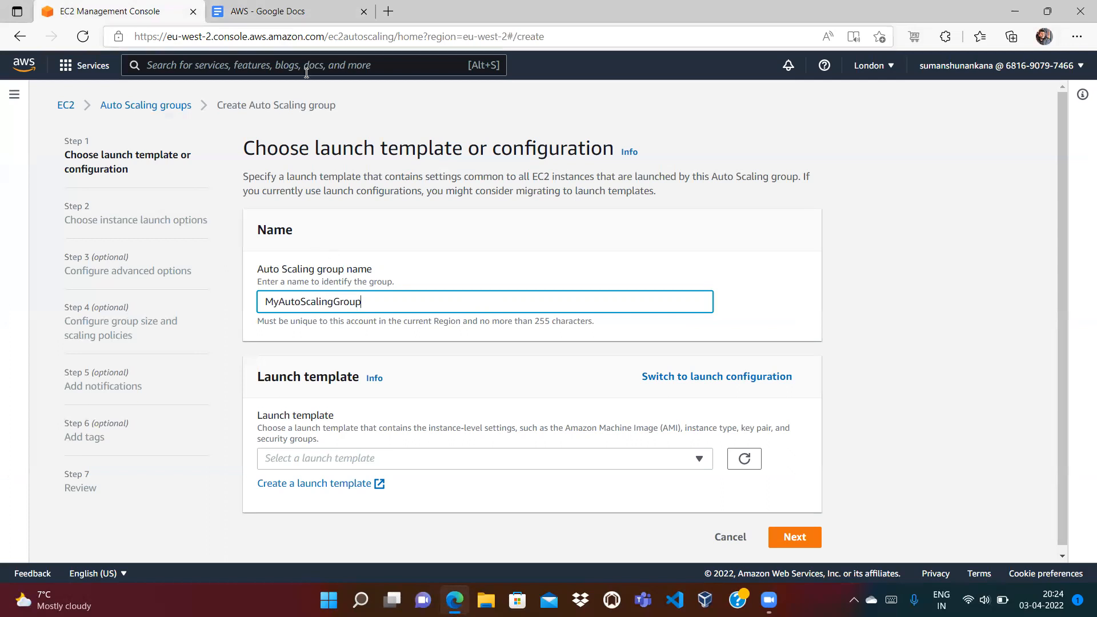
left_click(295, 12)
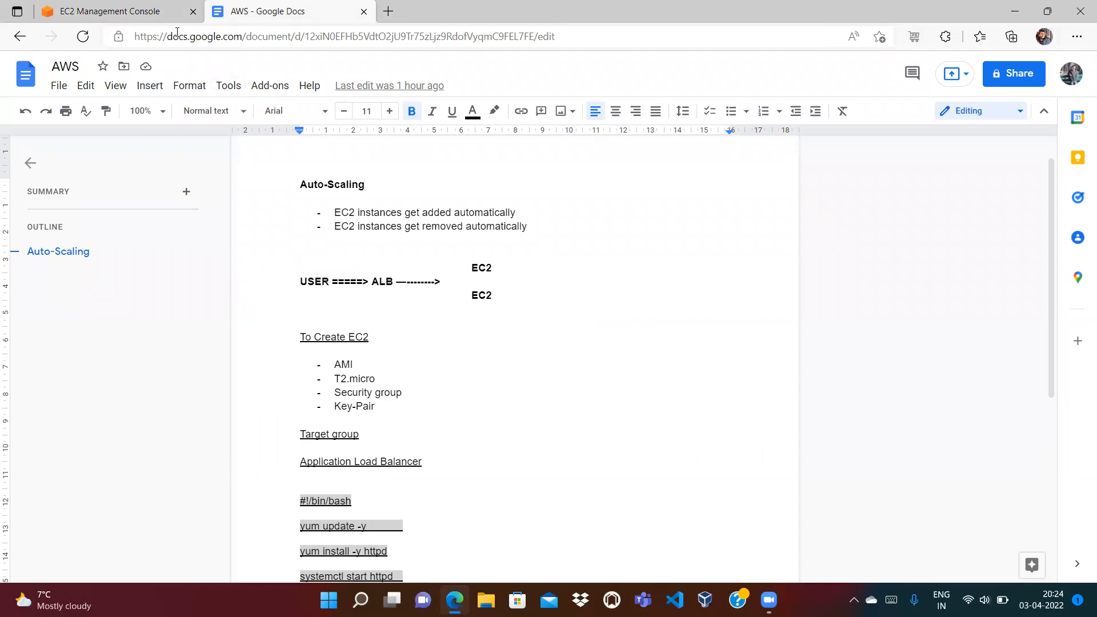
left_click(135, 14)
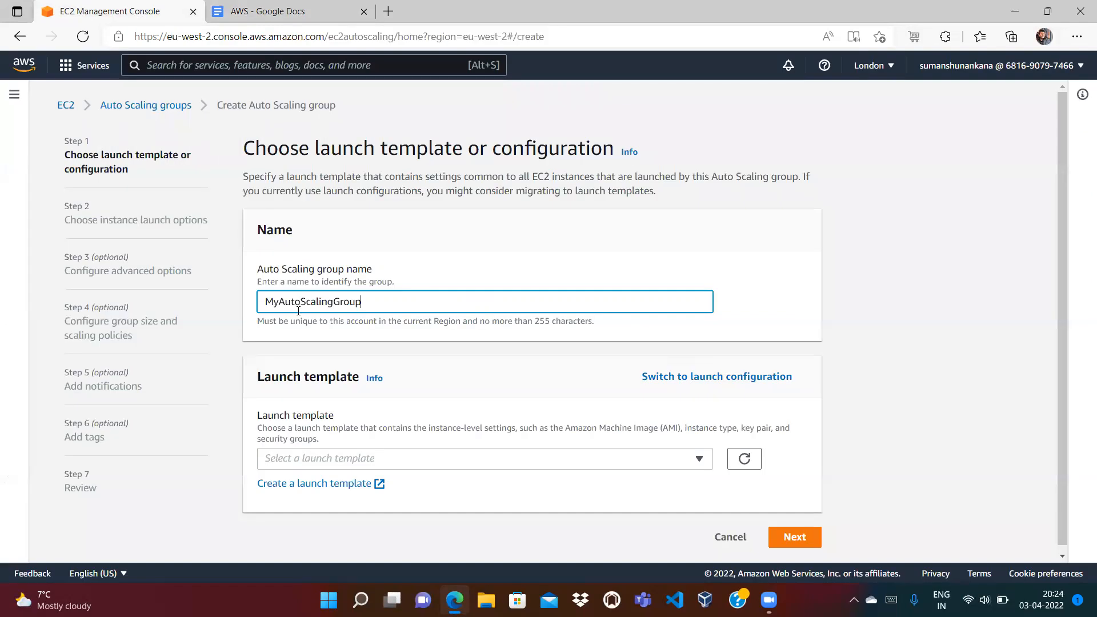
left_click(318, 17)
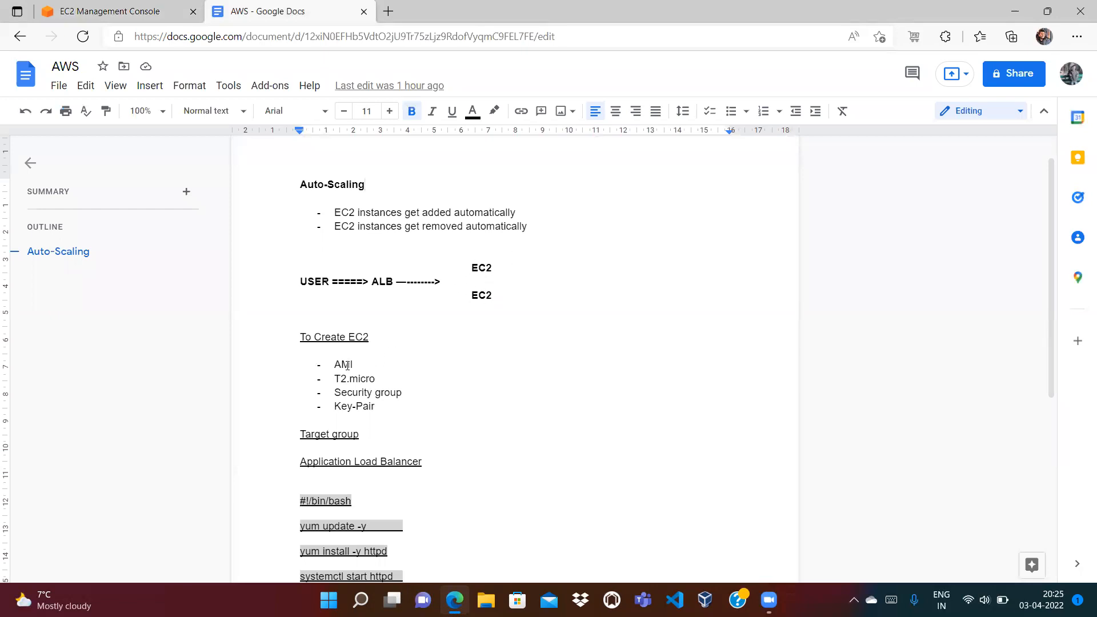
left_click(375, 378)
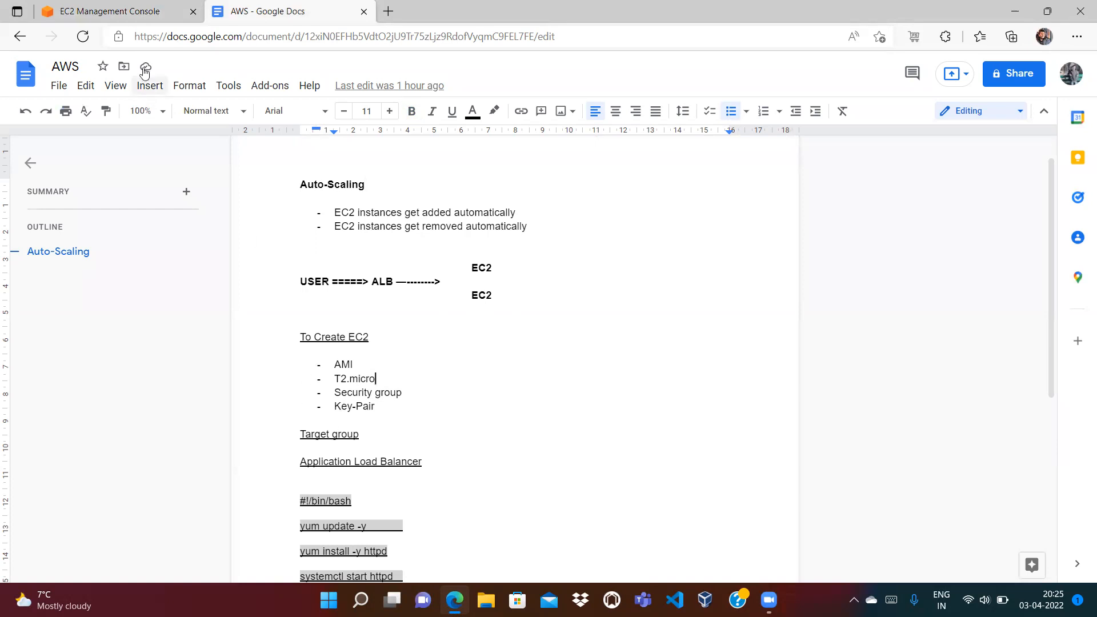
left_click(108, 12)
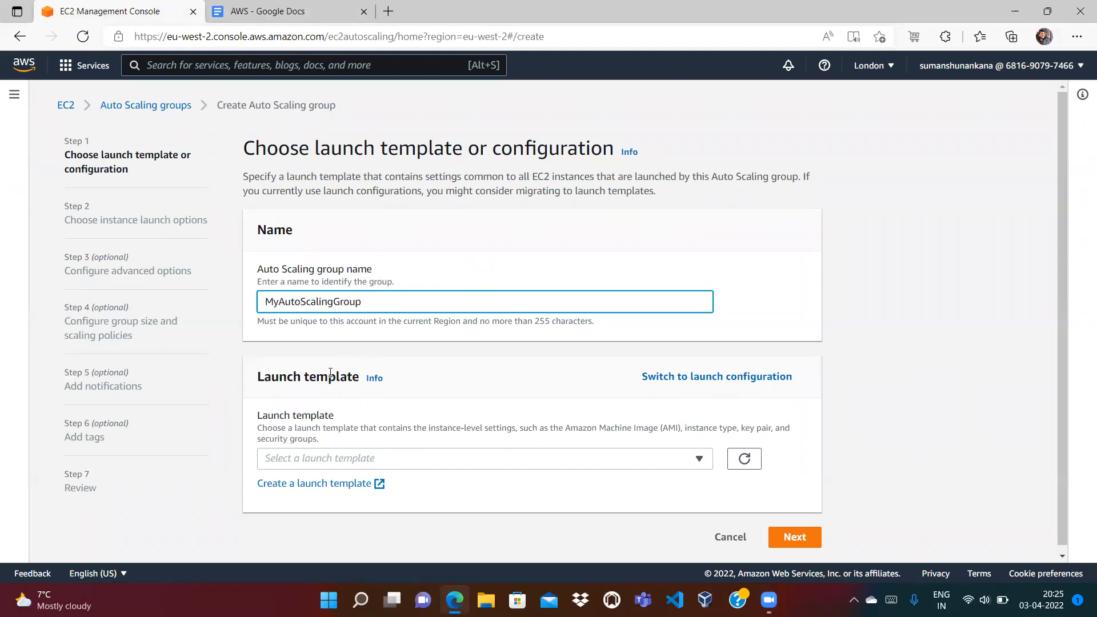
Step: Check the existing launch templates, then start a new launch template and name it MyTemplate
left_click(491, 458)
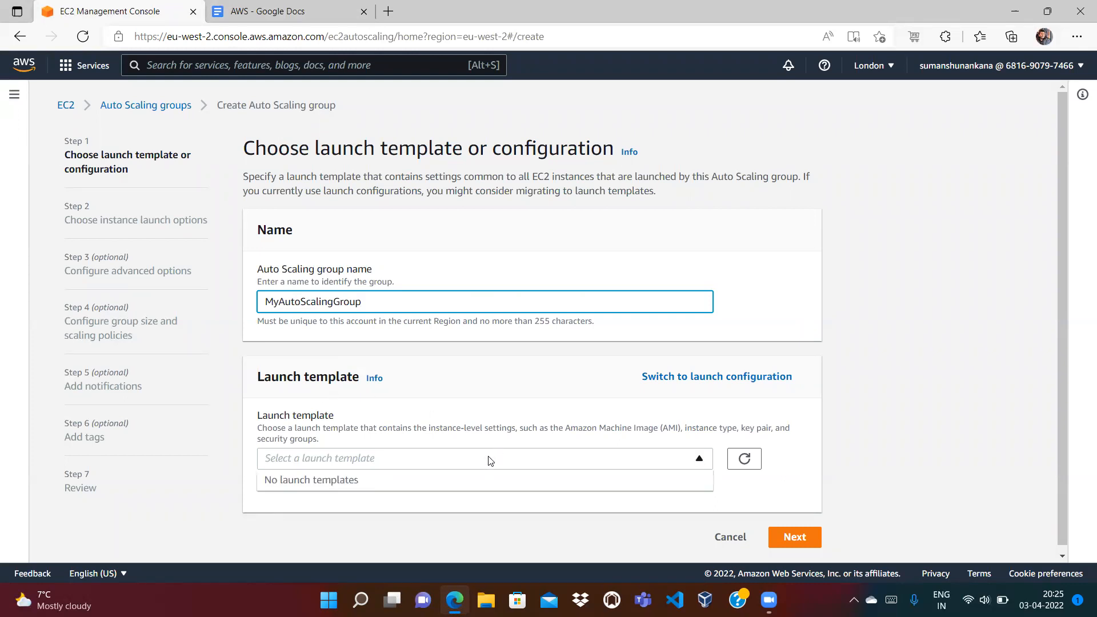
left_click(417, 515)
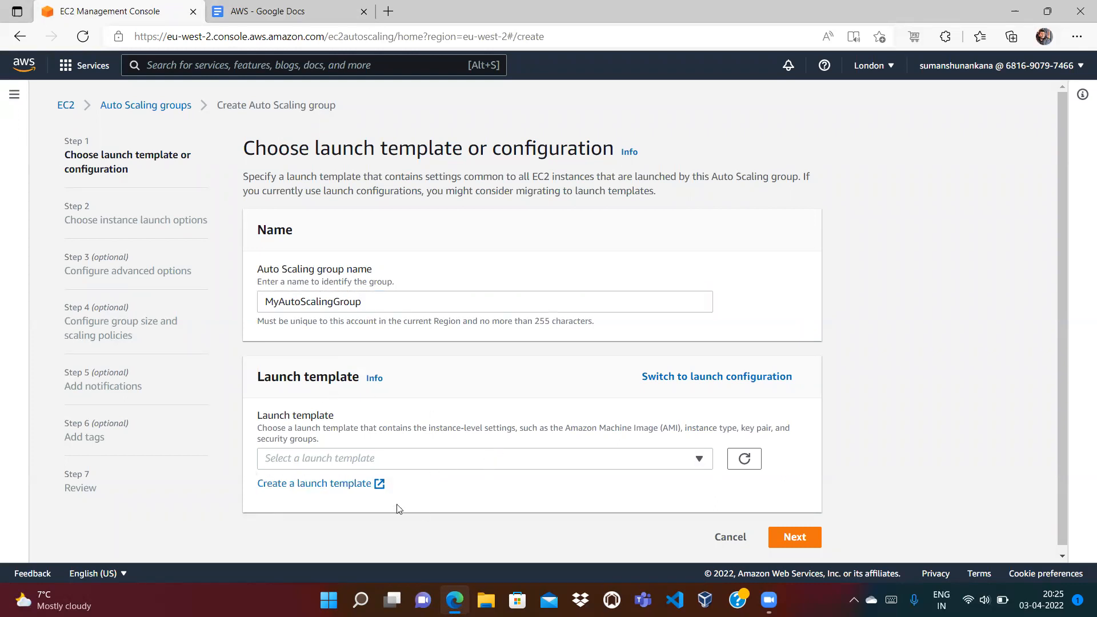
left_click(316, 491)
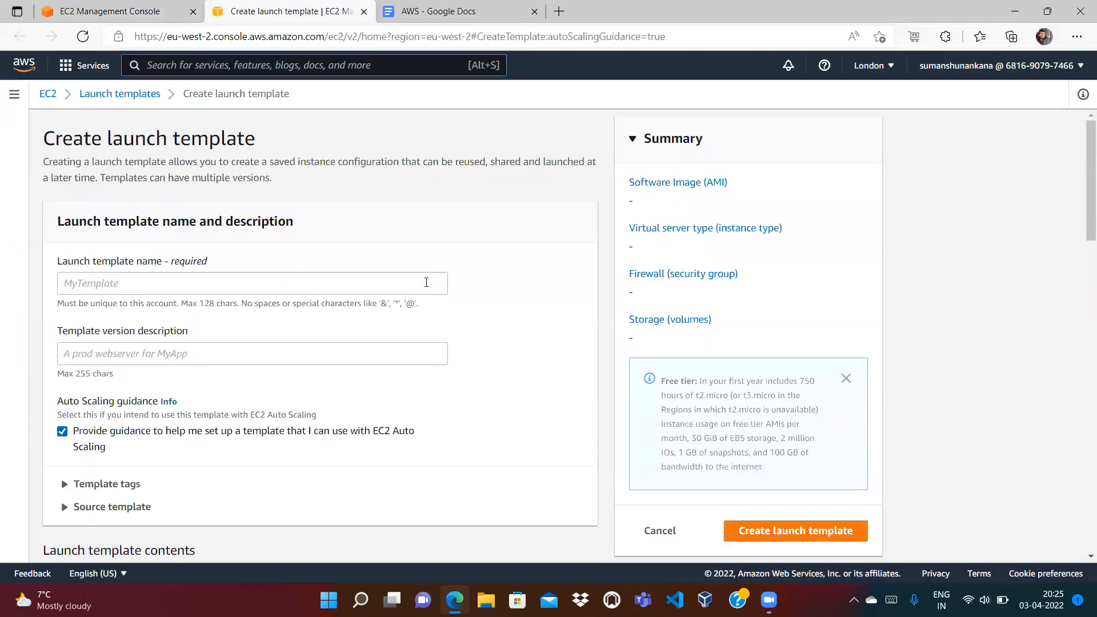
left_click(319, 296)
type("M")
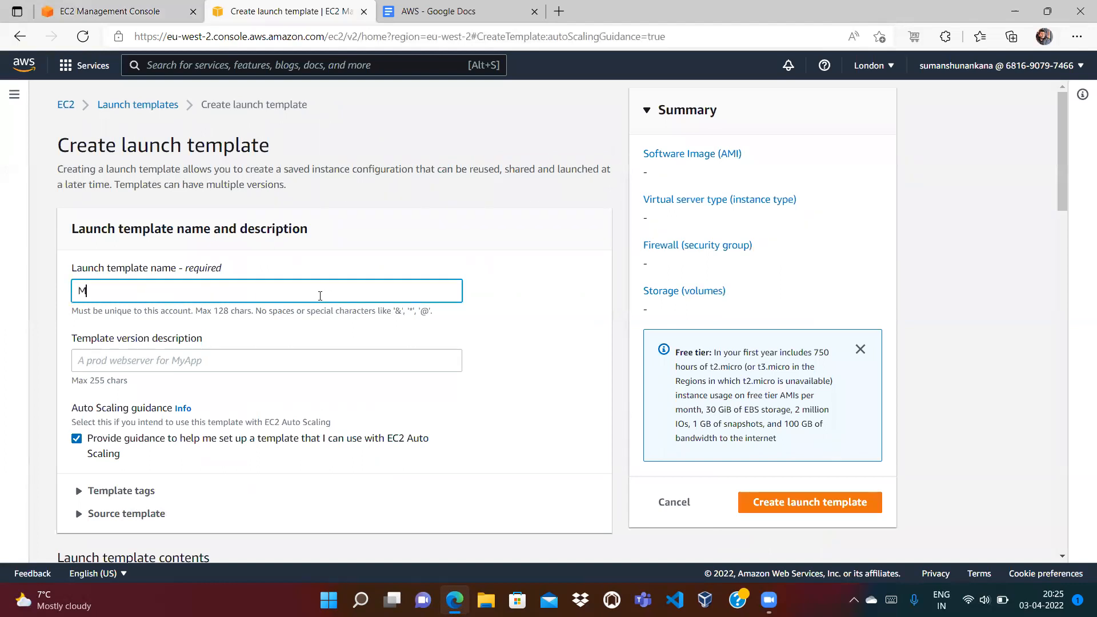
type("yTemplayte")
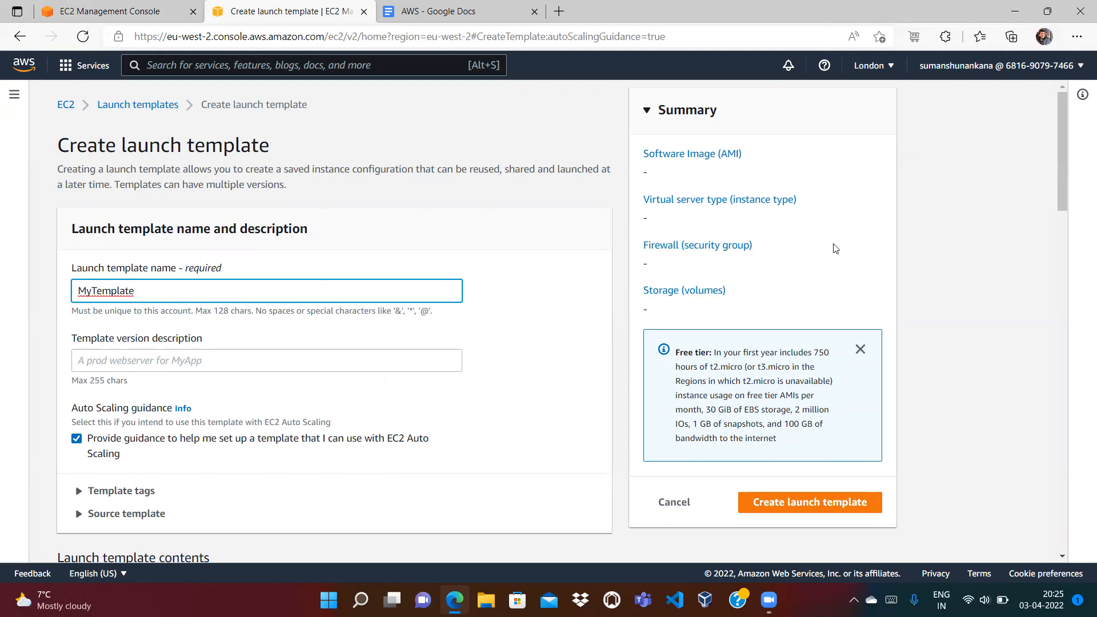
Step: Review the launch template's Auto Scaling guidance and image sections against the AMI item in the AWS notes
left_click_drag(1061, 158, 1067, 221)
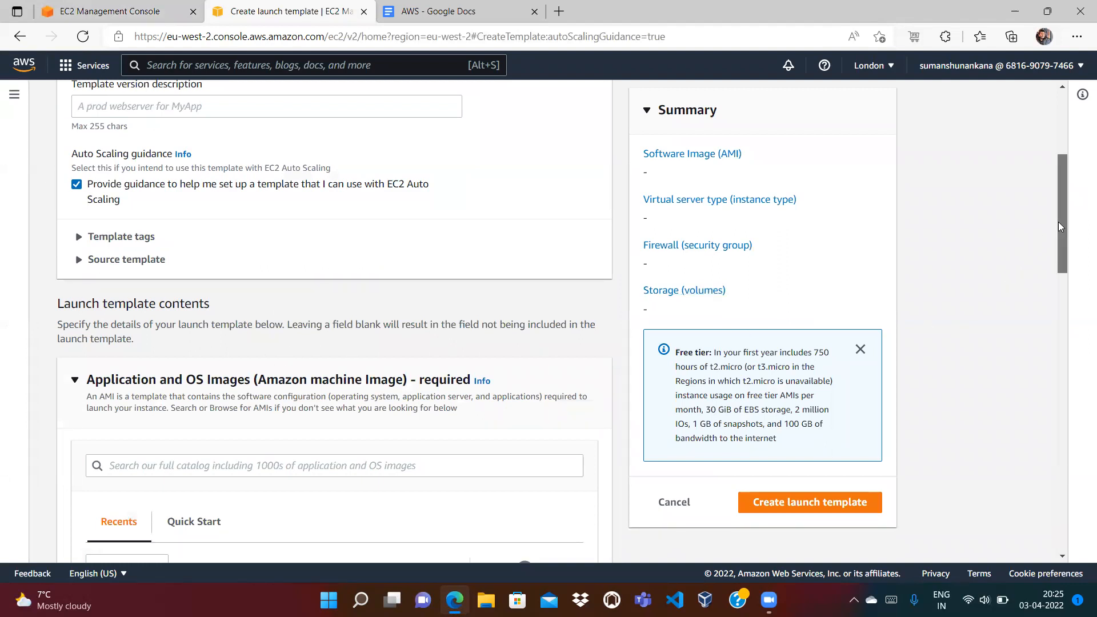
left_click_drag(1059, 221, 1060, 234)
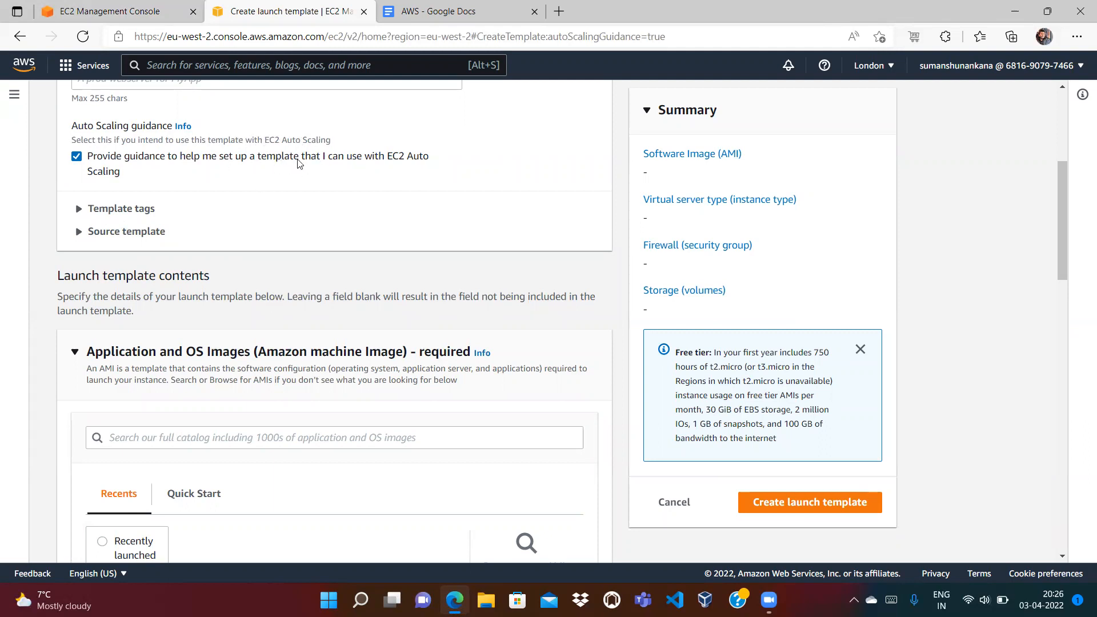
left_click(433, 12)
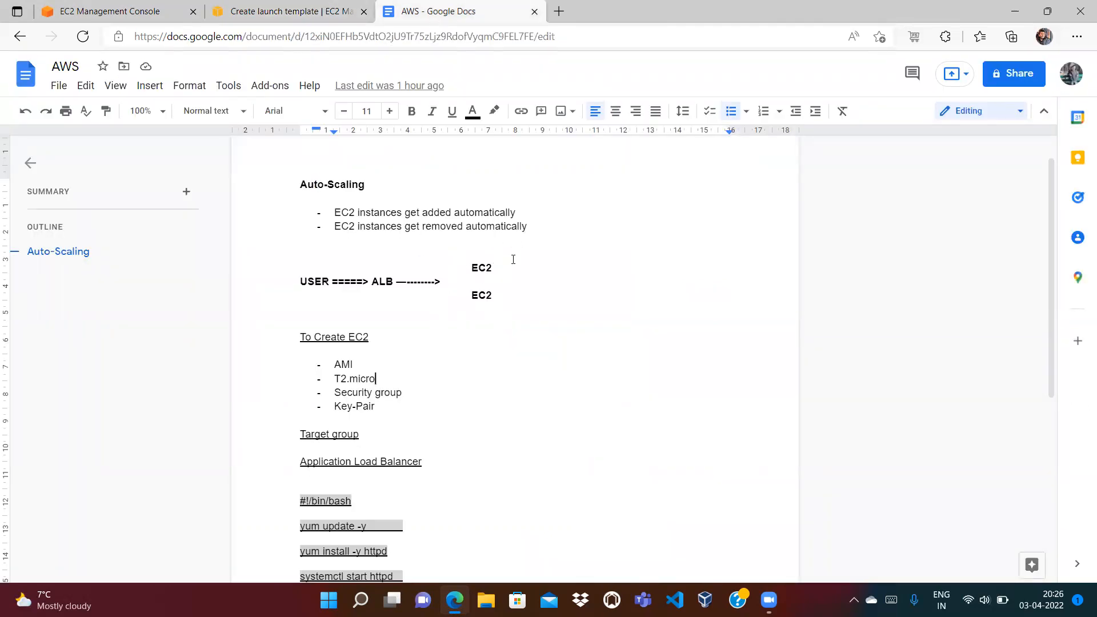
left_click(278, 13)
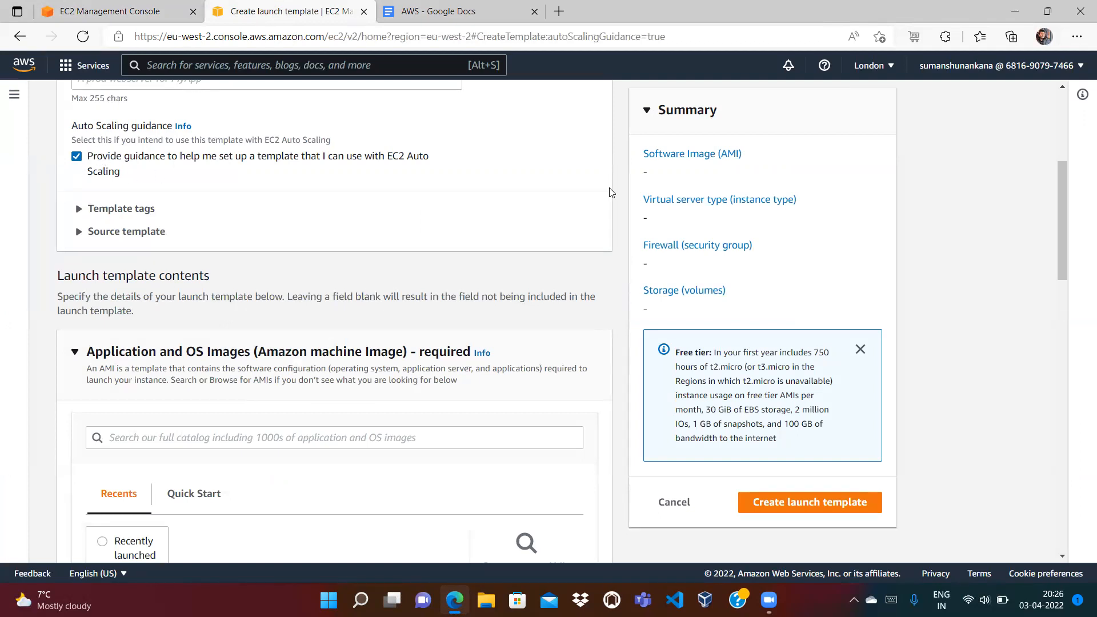
left_click(461, 9)
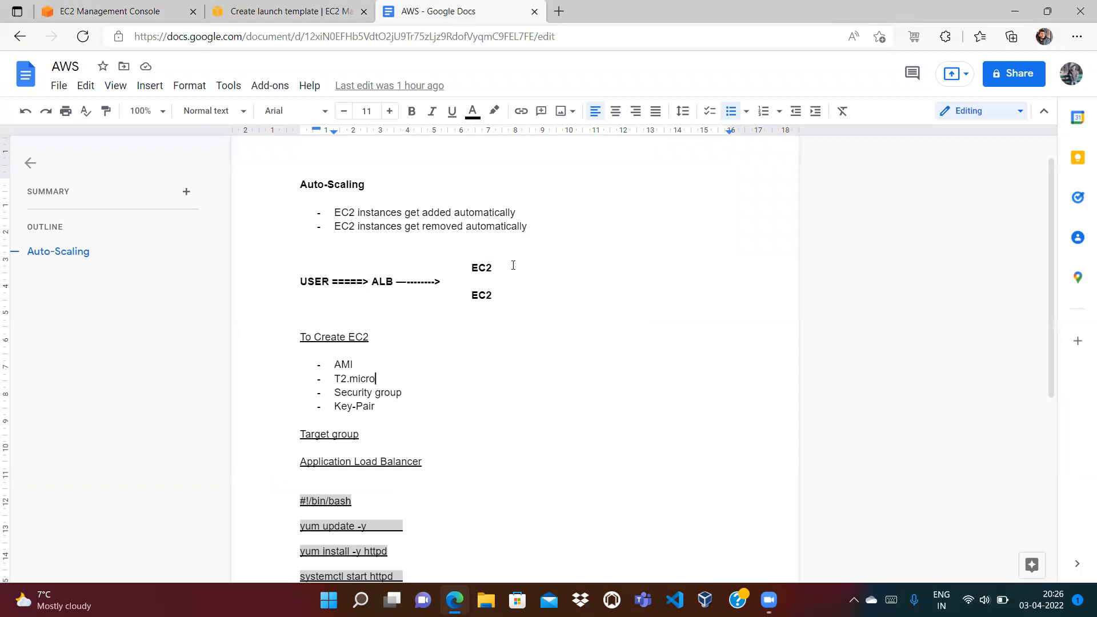
double_click(341, 364)
left_click(281, 11)
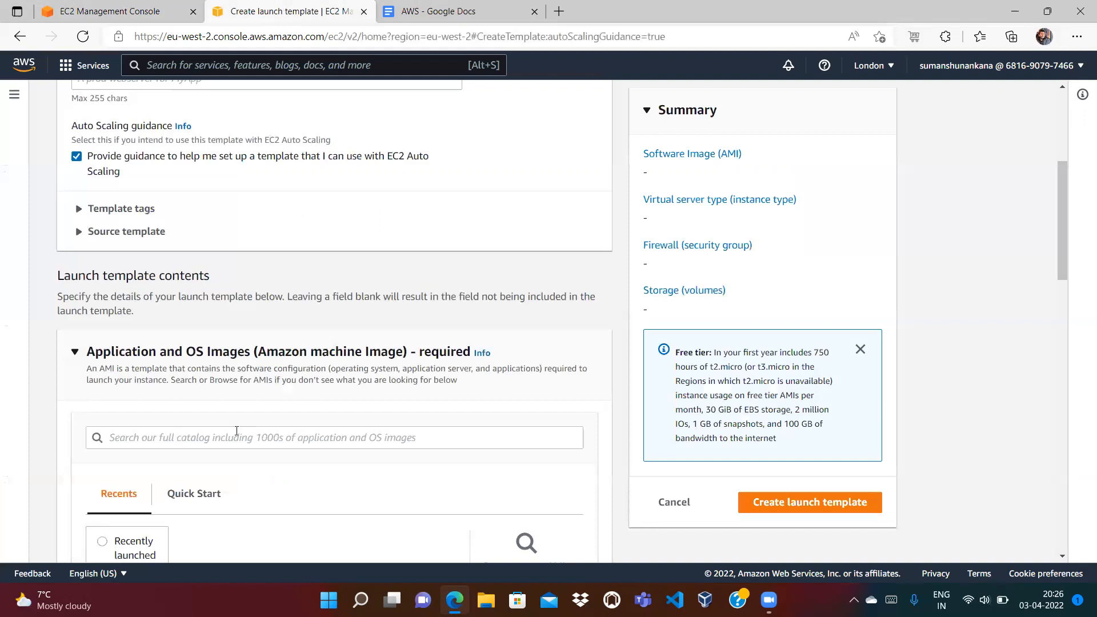
Step: Choose Amazon Linux from the Quick Start images as the launch template's AMI
left_click_drag(1063, 231, 1065, 289)
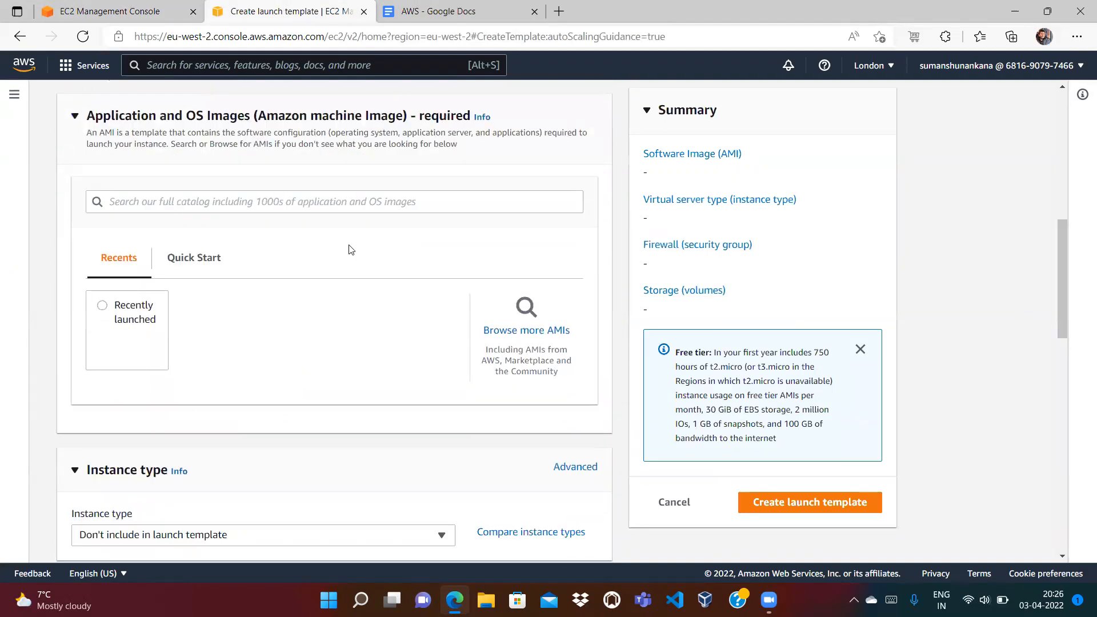
left_click(195, 257)
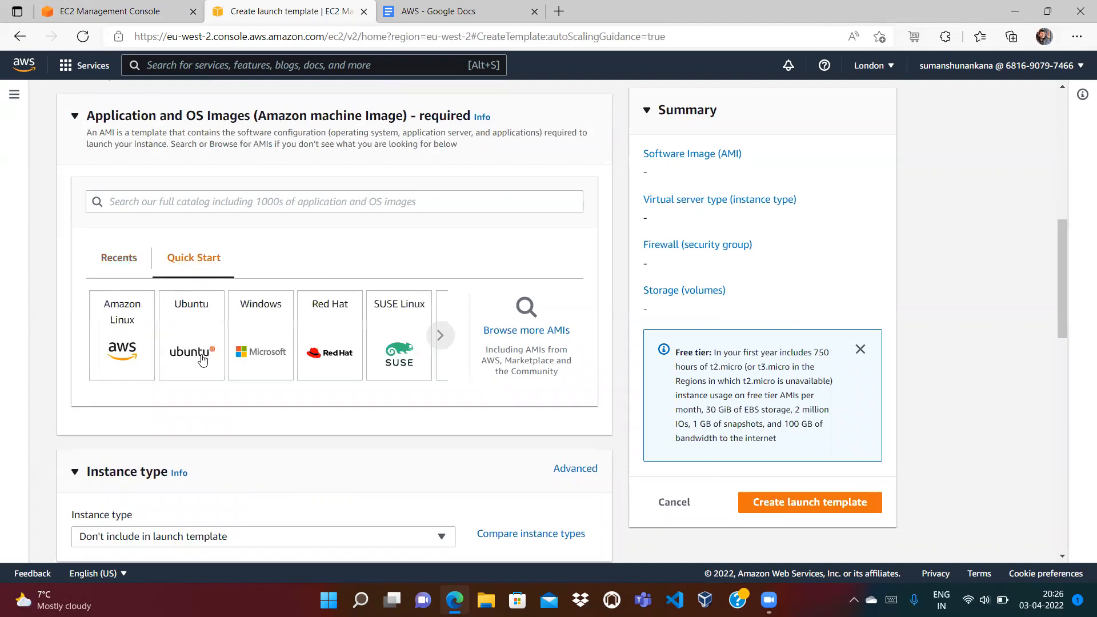
left_click(113, 316)
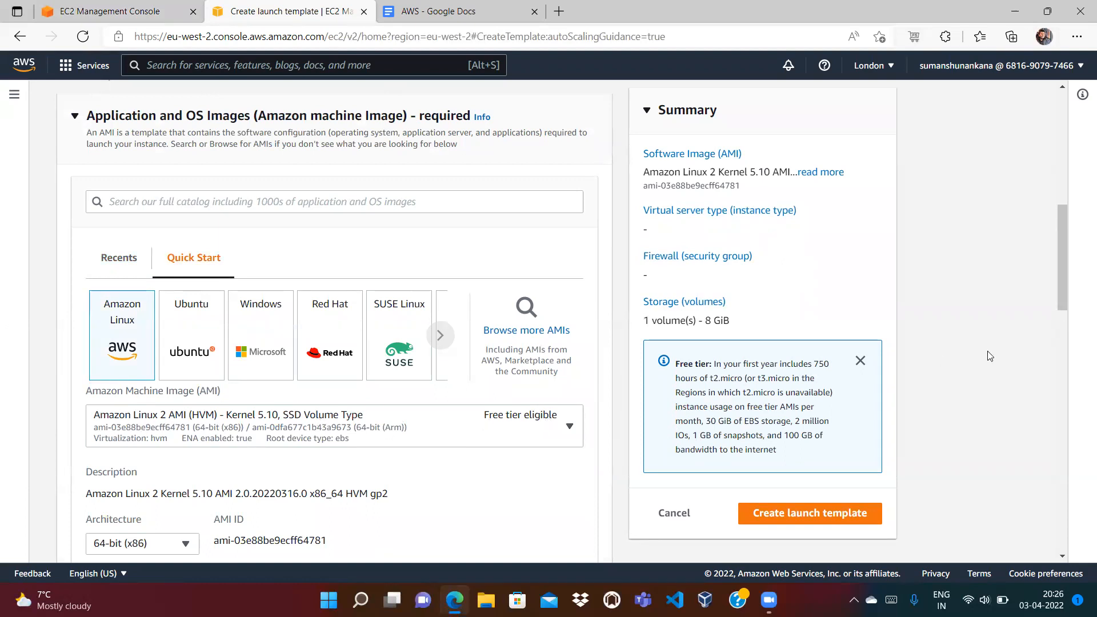
Step: Check the instance type item in the AWS notes and set the launch template's instance type to t2.micro
left_click_drag(1059, 275, 1069, 353)
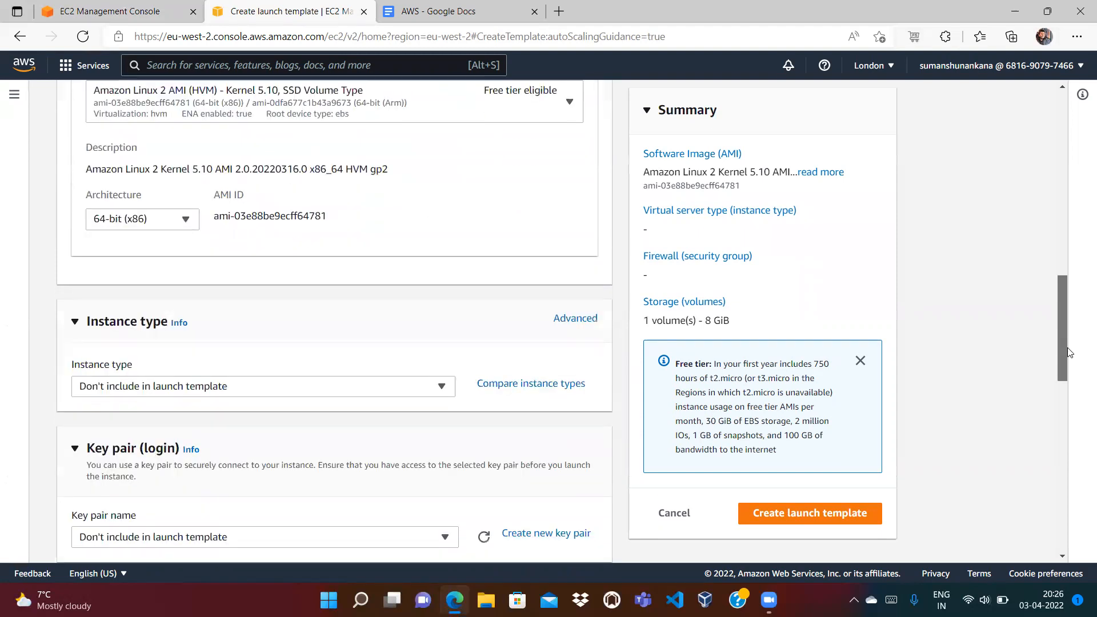
left_click(479, 18)
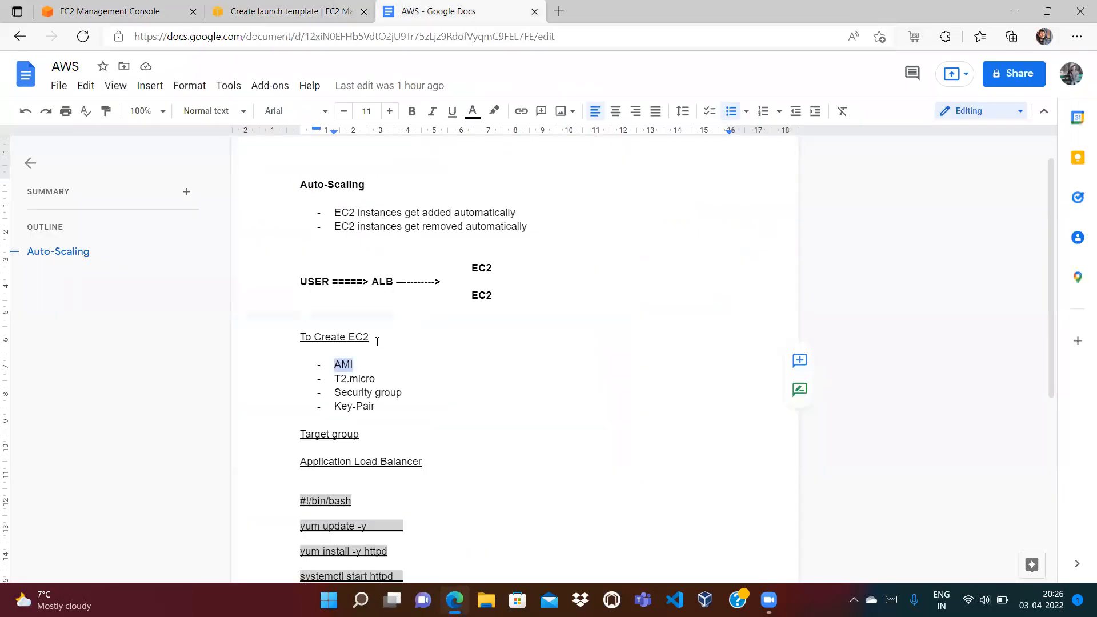
left_click(386, 380)
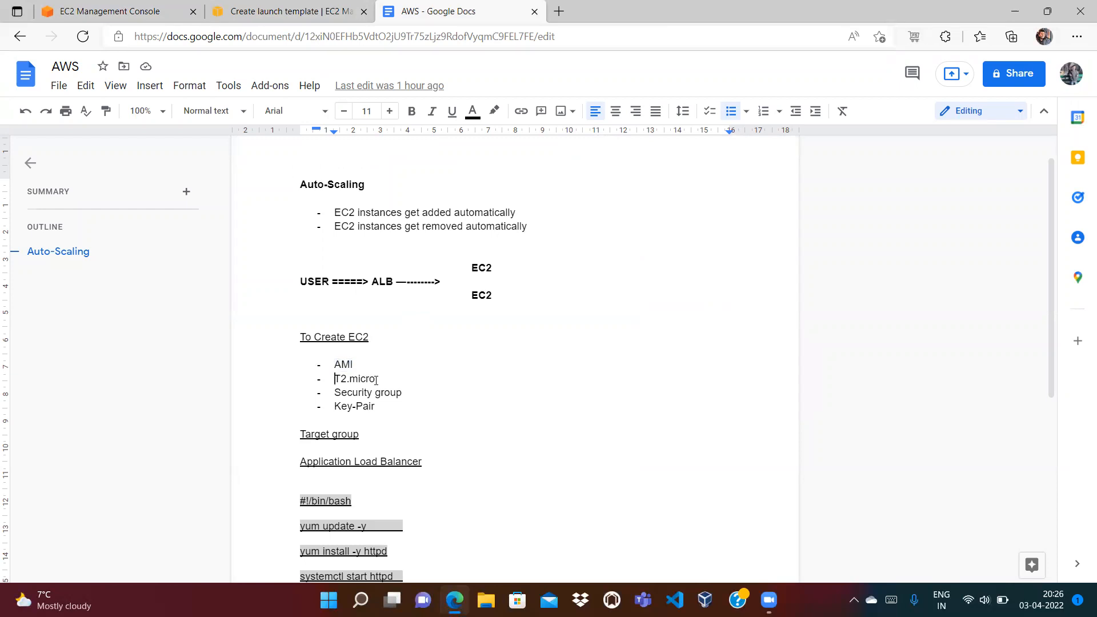
left_click(312, 8)
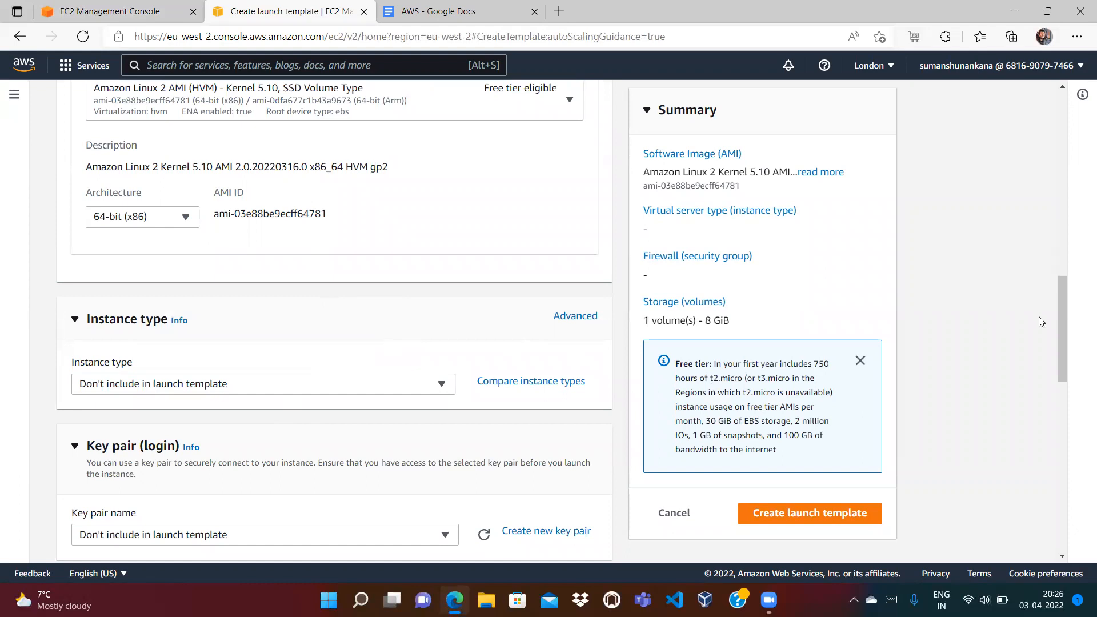
left_click_drag(1064, 307, 1058, 332)
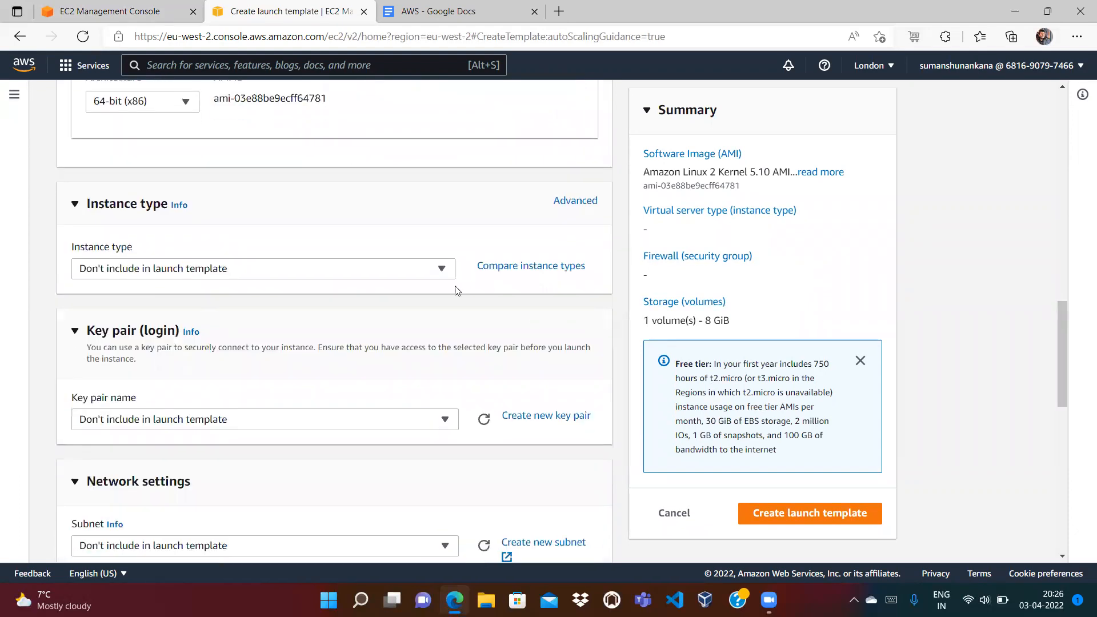
left_click(415, 270)
type("t2")
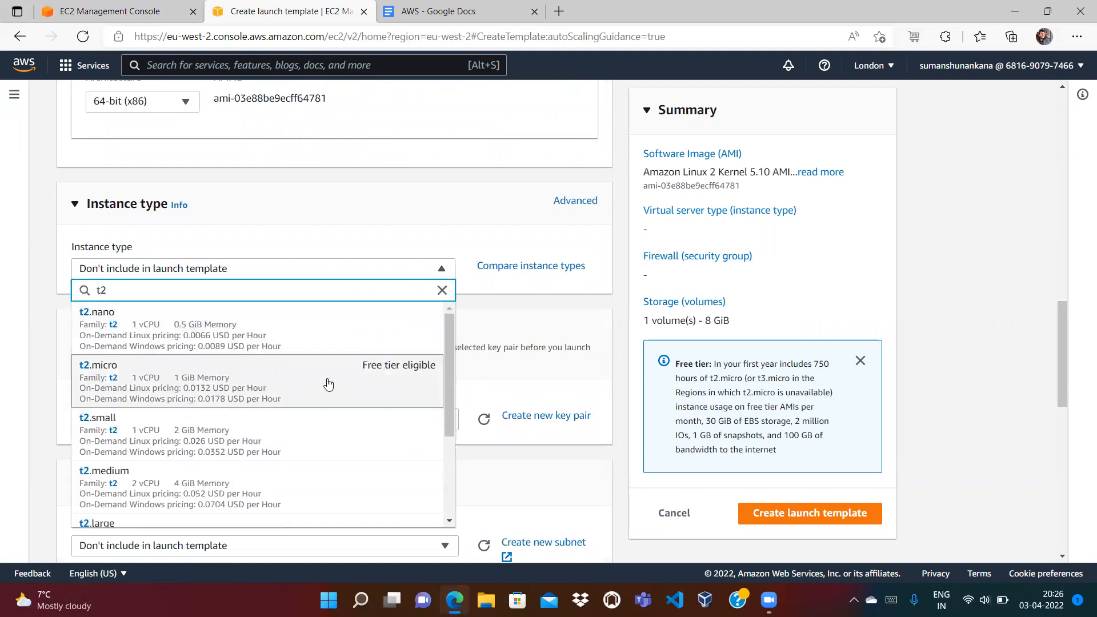
left_click(305, 386)
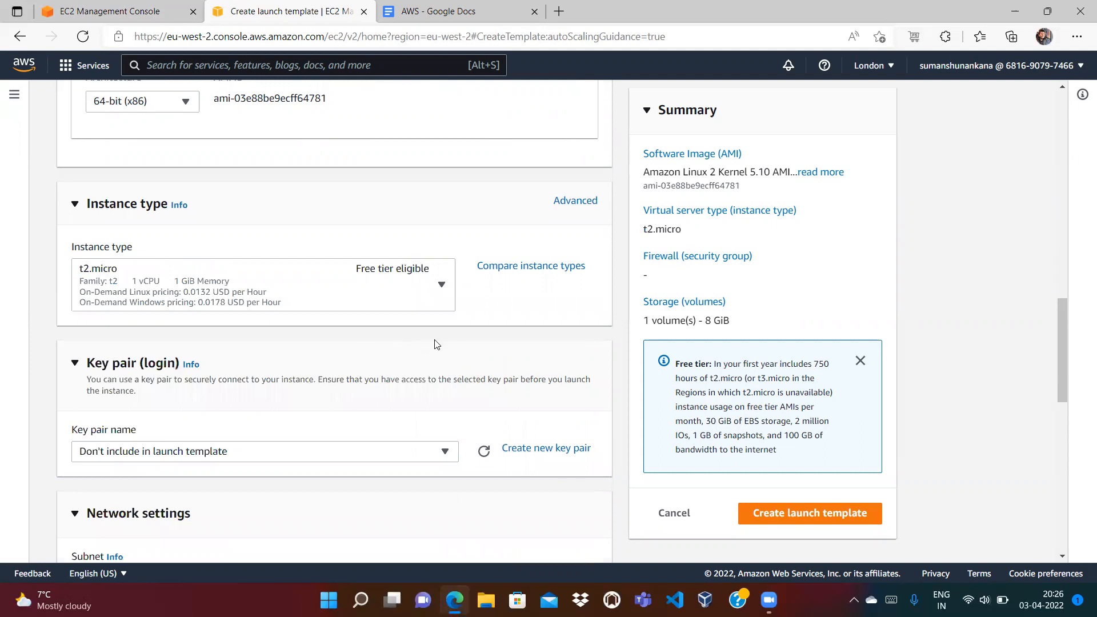
Step: Check the Key-Pair item in the AWS notes and look through the key pairs available to the launch template
left_click(478, 12)
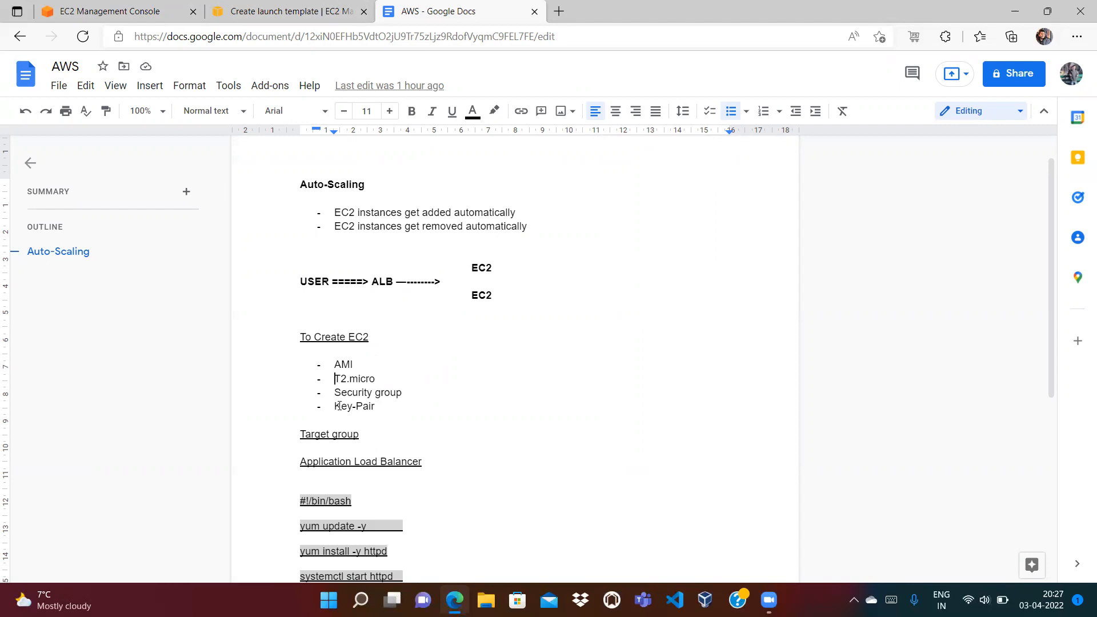
left_click(315, 16)
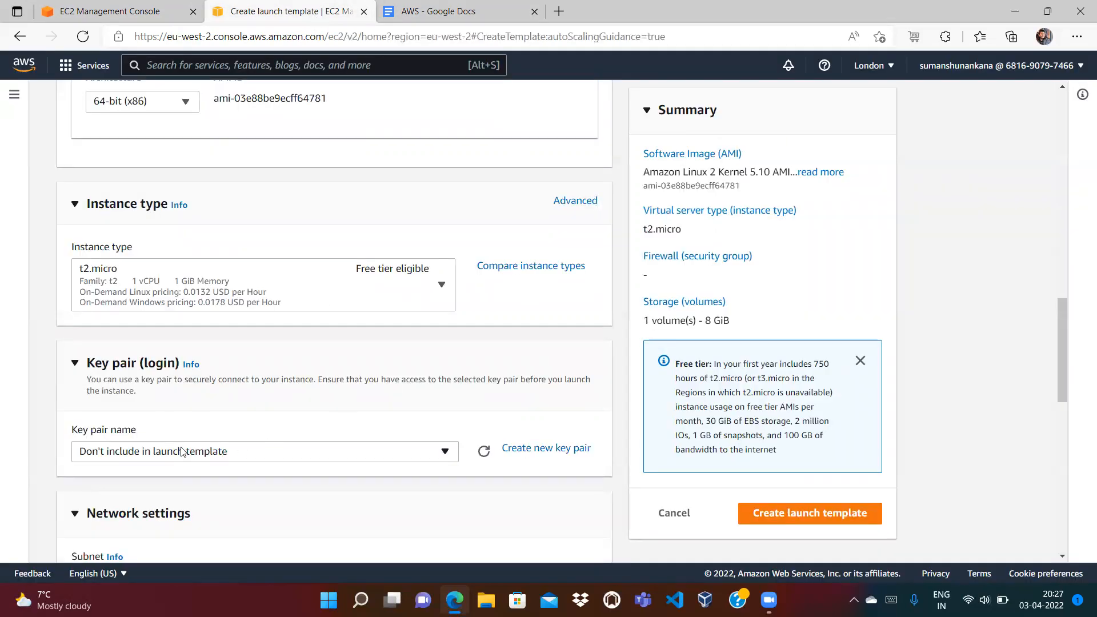
left_click(164, 452)
left_click(164, 452)
Step: Create an RSA key pair named MyKeyPair in .pem format for the launch template and check its selection
left_click(543, 448)
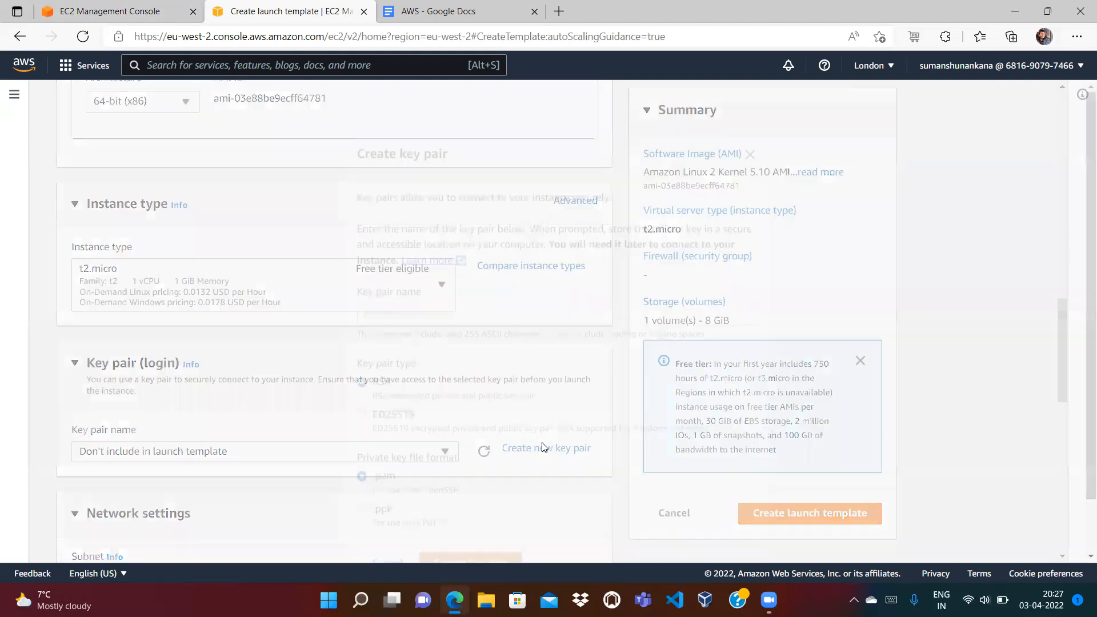
left_click(519, 311)
type("Mykey")
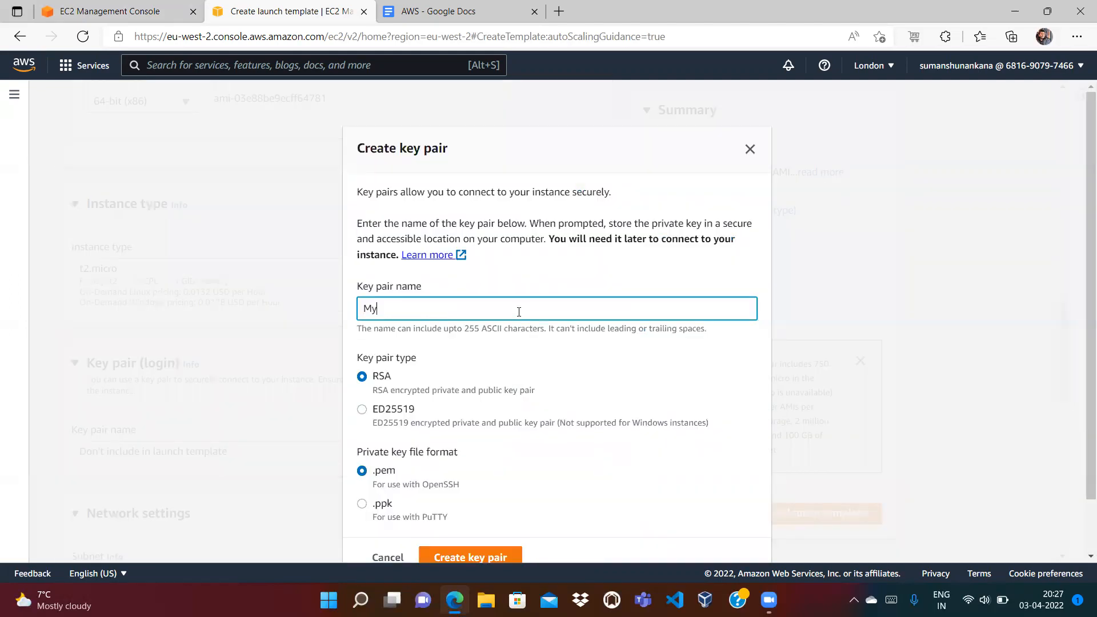
key("BackSpace")
key("BackSpace")
type("KeyPair")
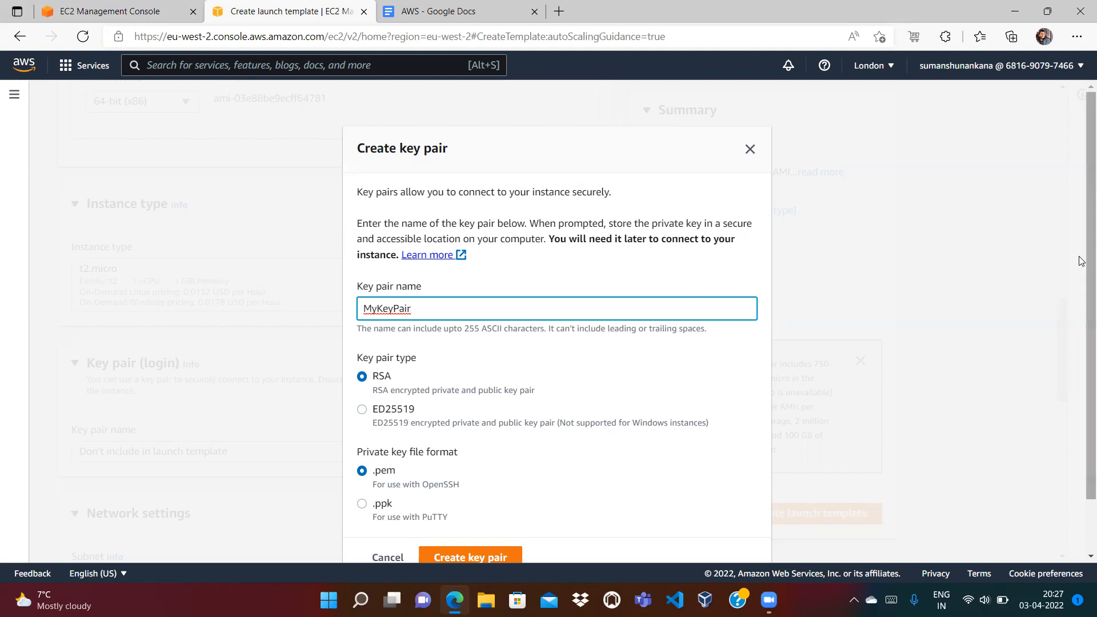
scroll(1082, 329, "down", 1)
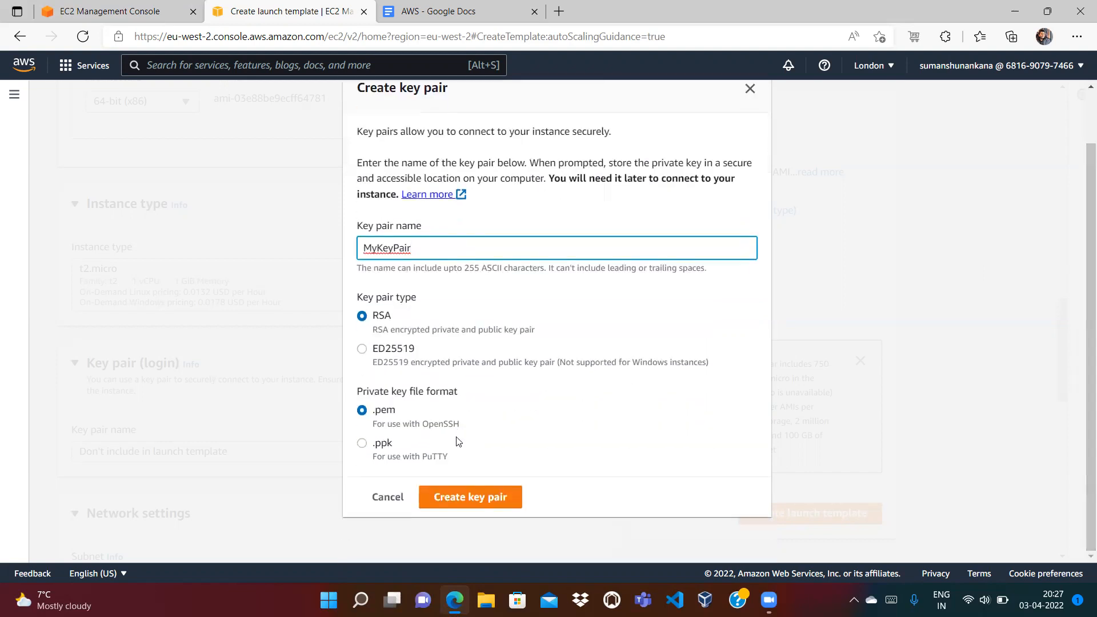
left_click(460, 502)
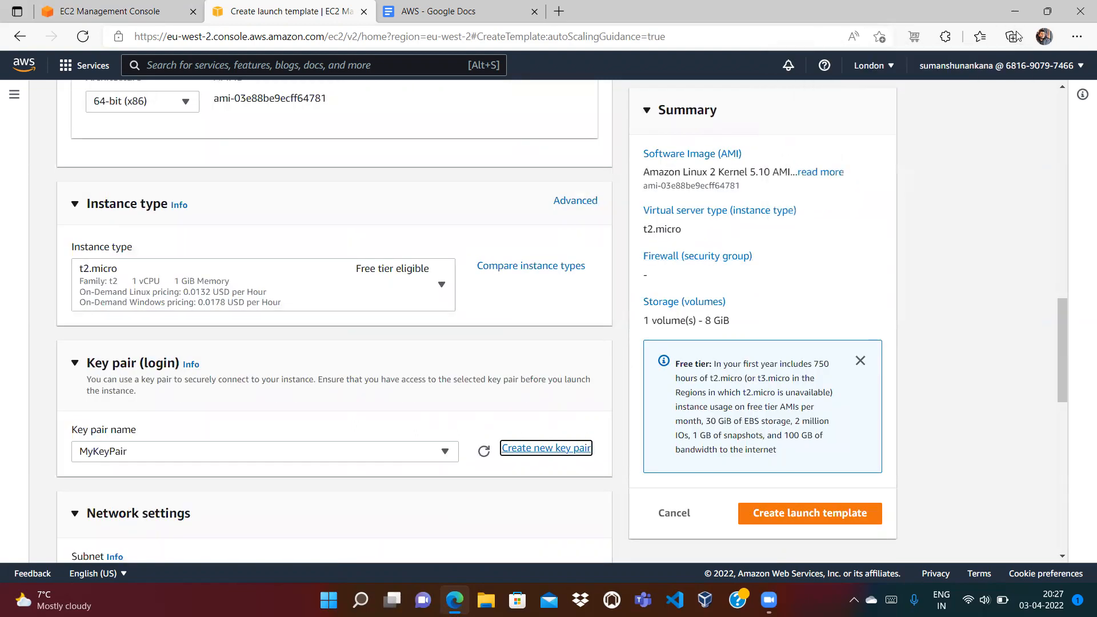
left_click(368, 456)
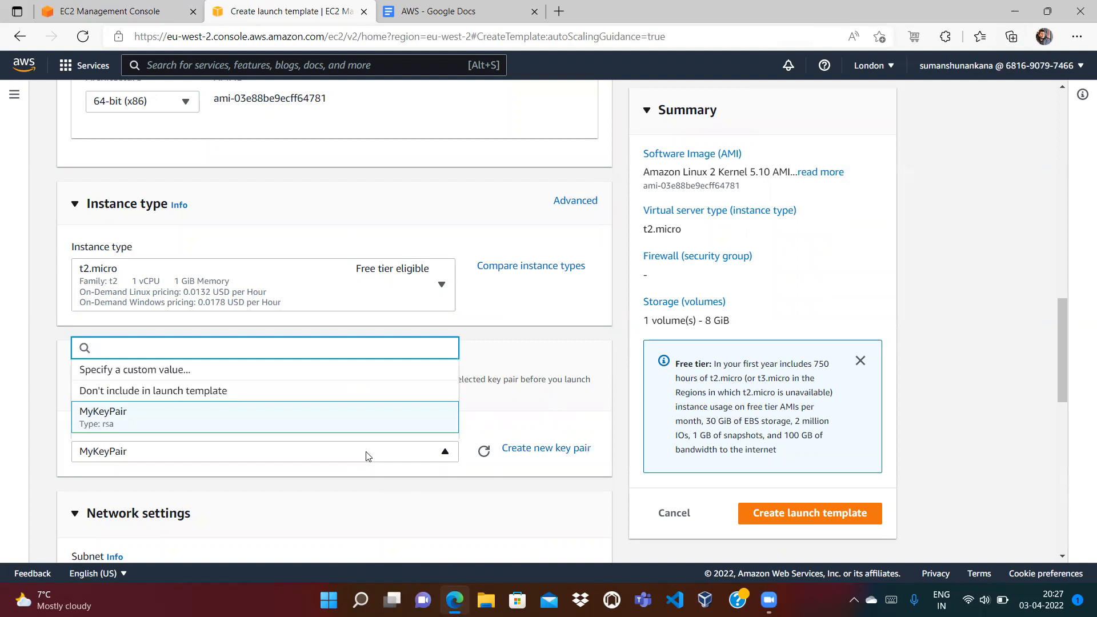
left_click(368, 456)
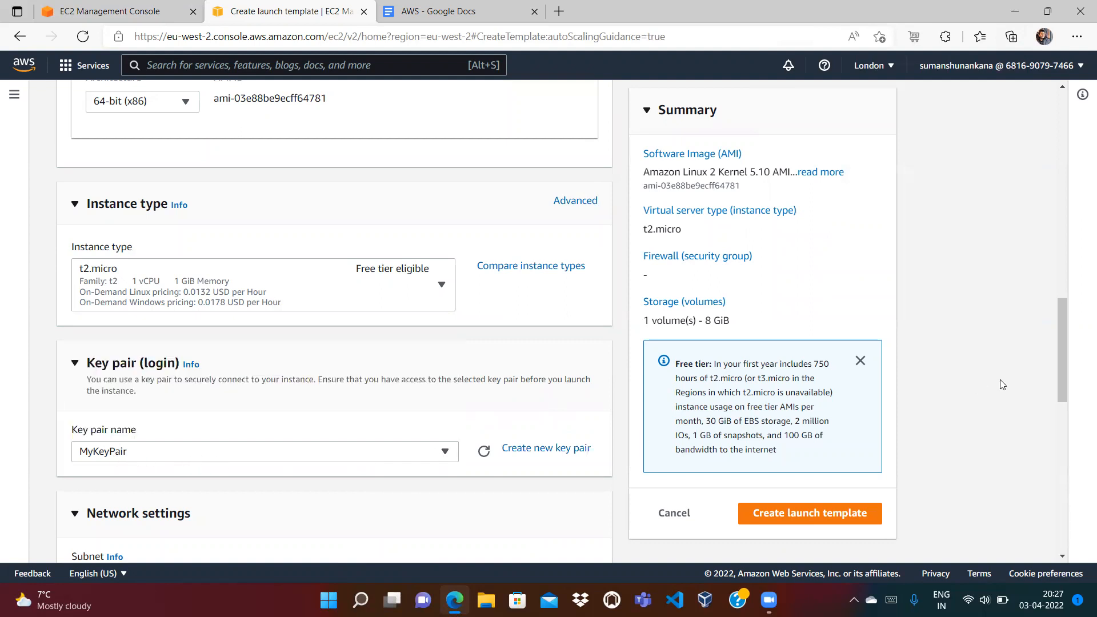
Step: Review the existing security groups in the launch template's network settings against the Security group item in the AWS notes
left_click_drag(1064, 328, 1075, 411)
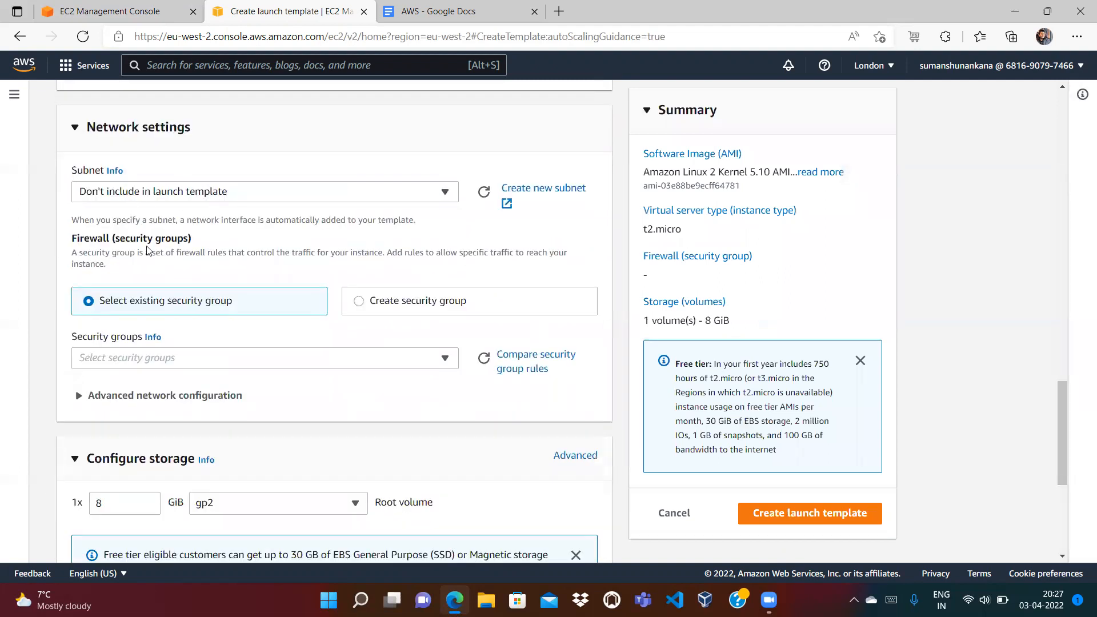
left_click(169, 358)
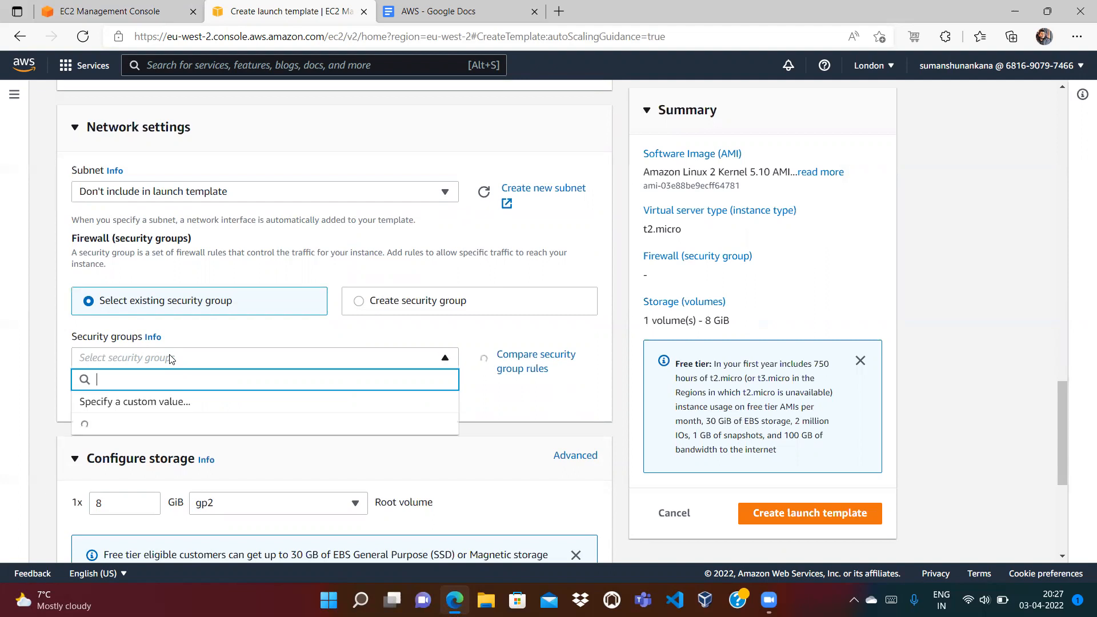
left_click(170, 359)
left_click(431, 9)
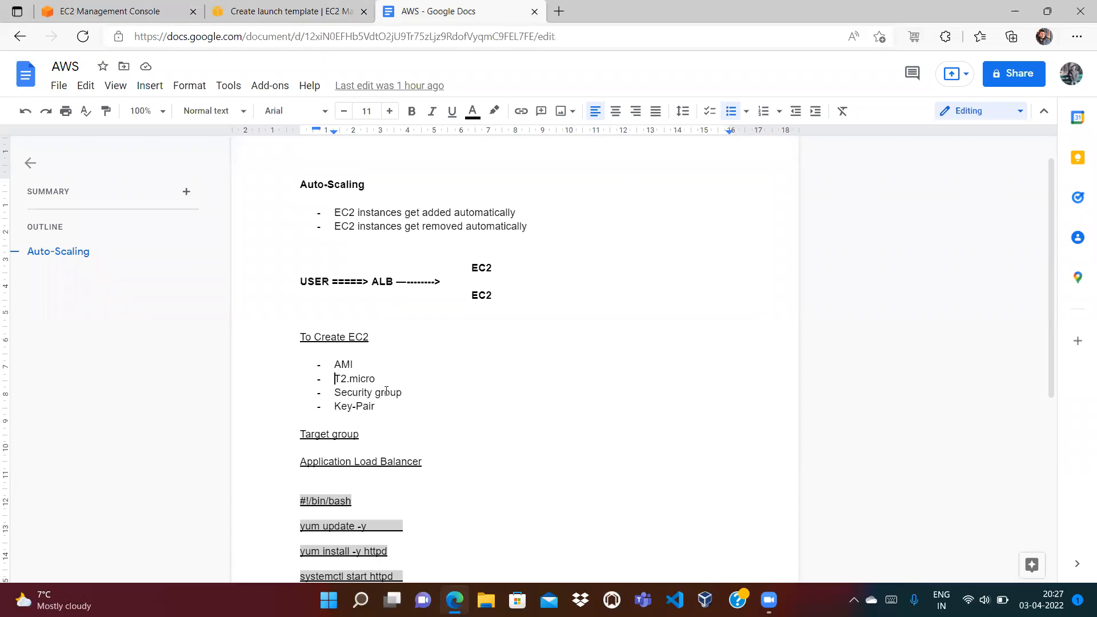
left_click(286, 11)
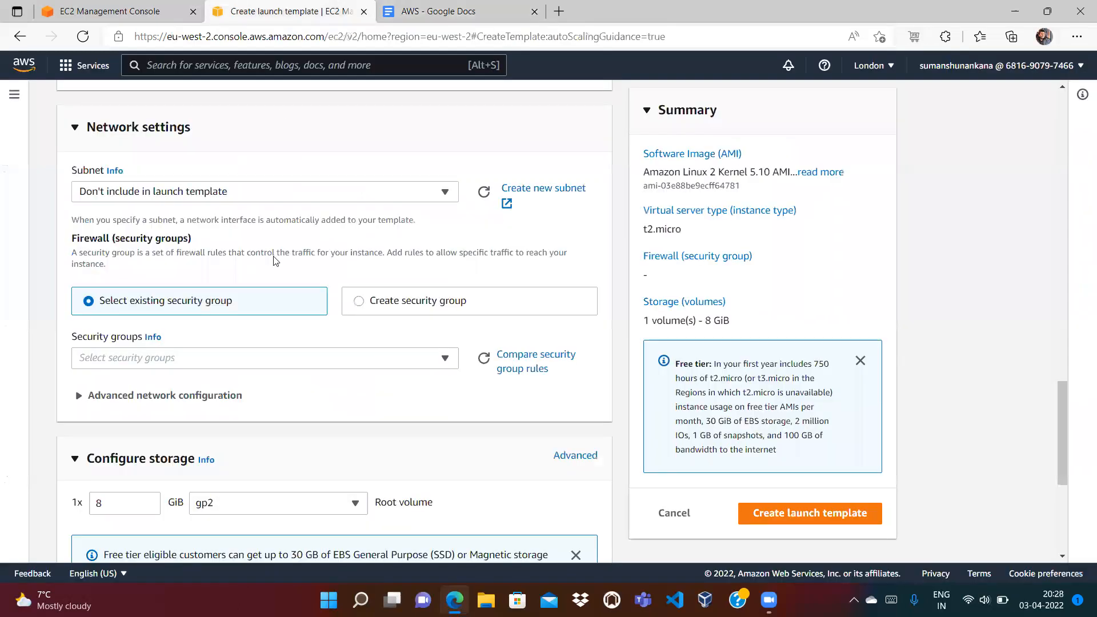
left_click(210, 366)
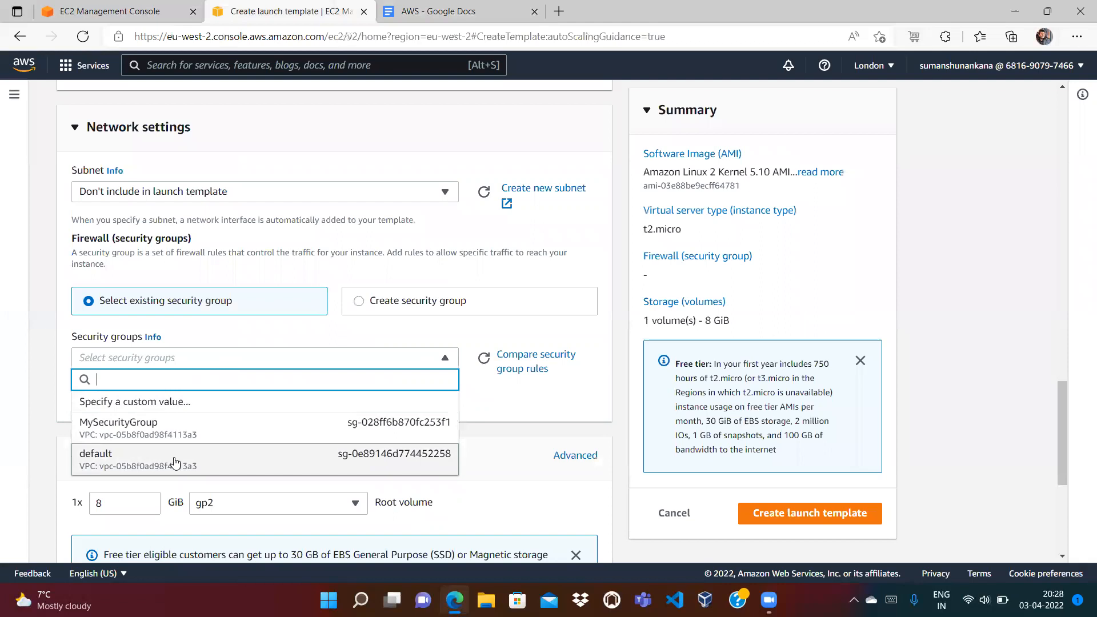
left_click(502, 401)
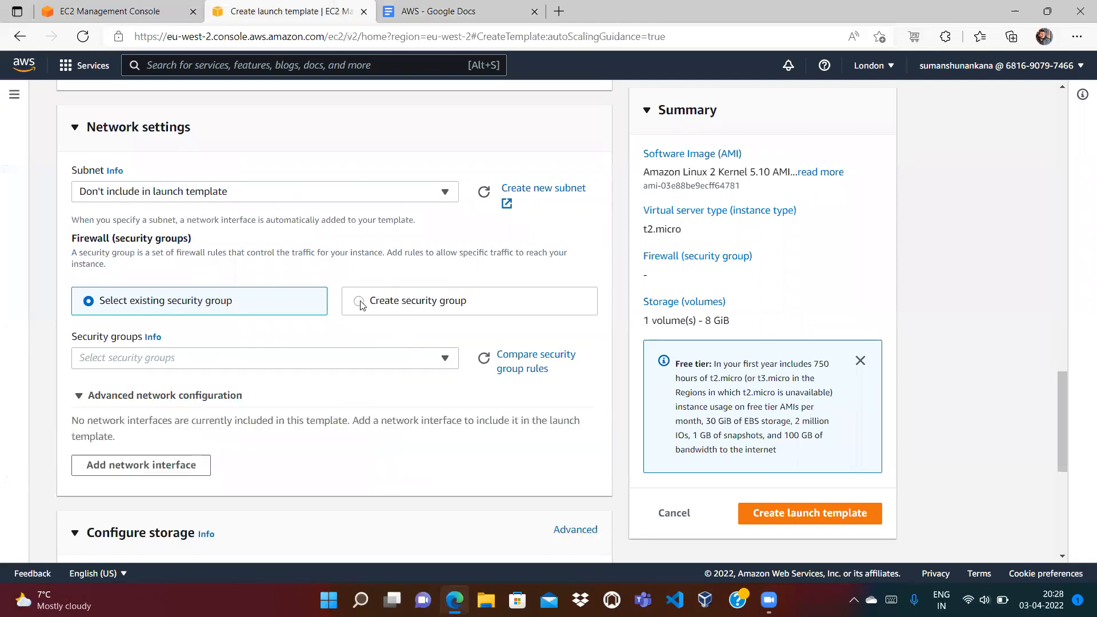
Step: Choose to create a new security group named MySG with the description "SG for EC2"
left_click(359, 301)
left_click(351, 352)
type("MySG")
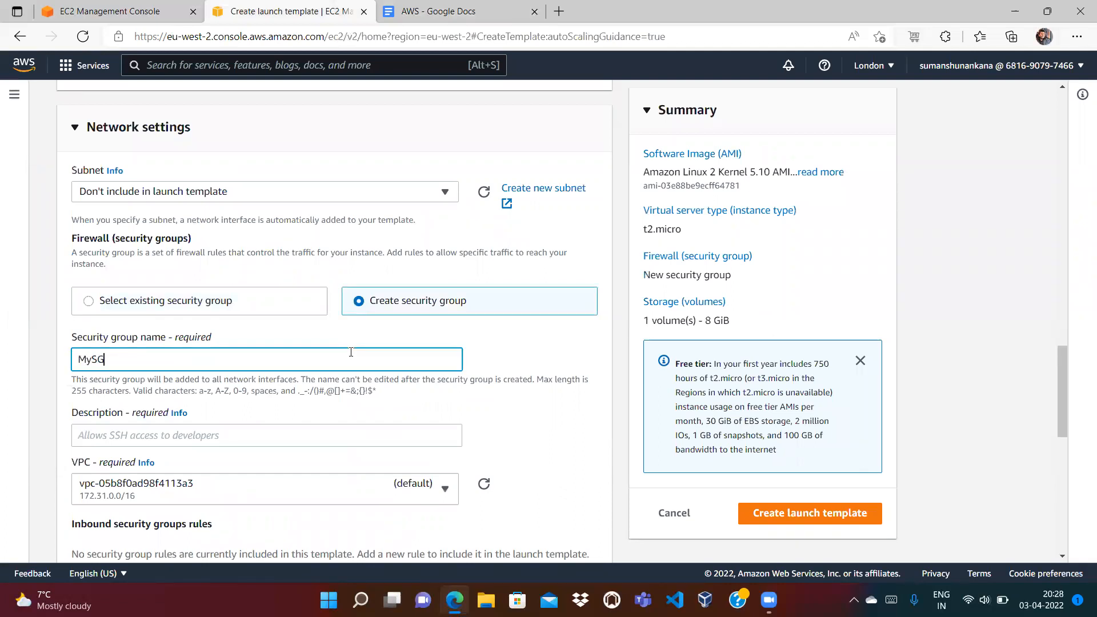
left_click(276, 438)
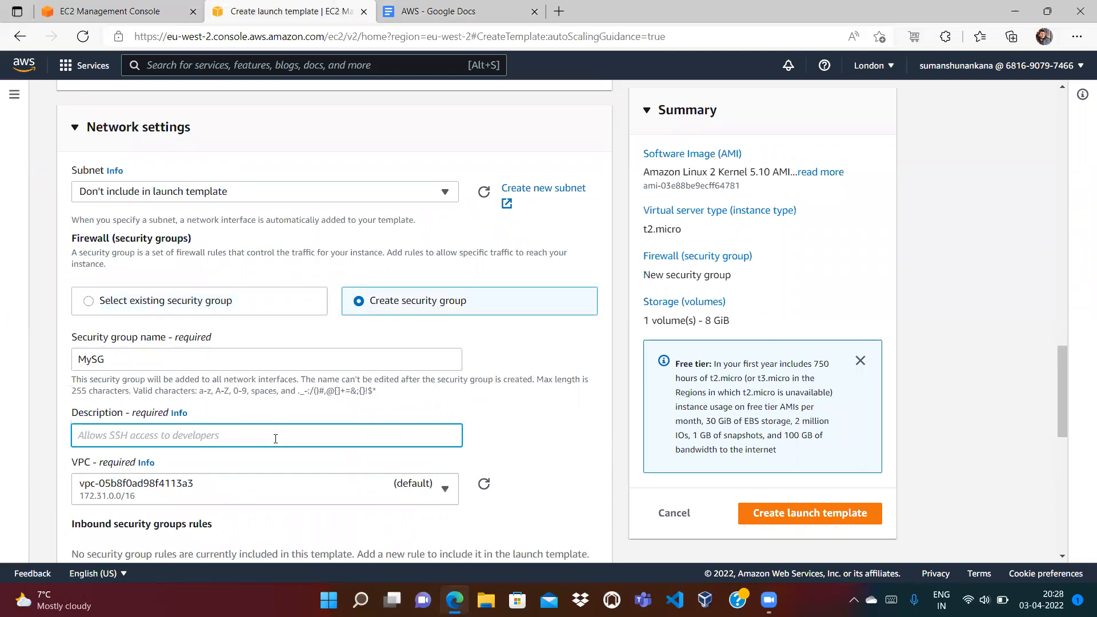
type("SG for EC2")
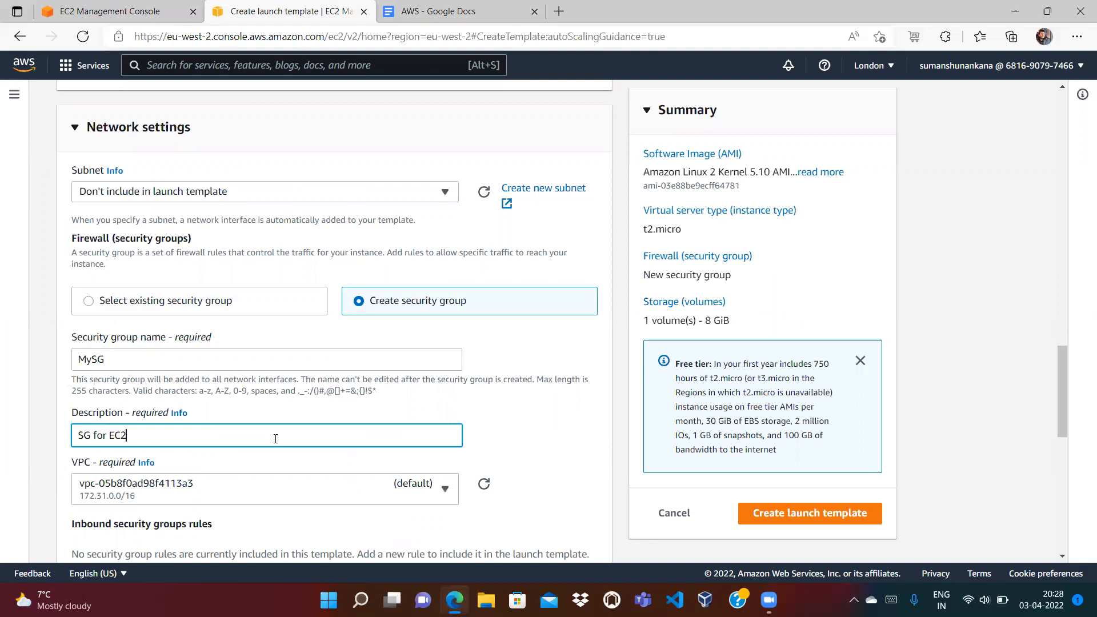
Step: Add an inbound ssh rule to the new security group with the source type Anywhere
left_click(1056, 391)
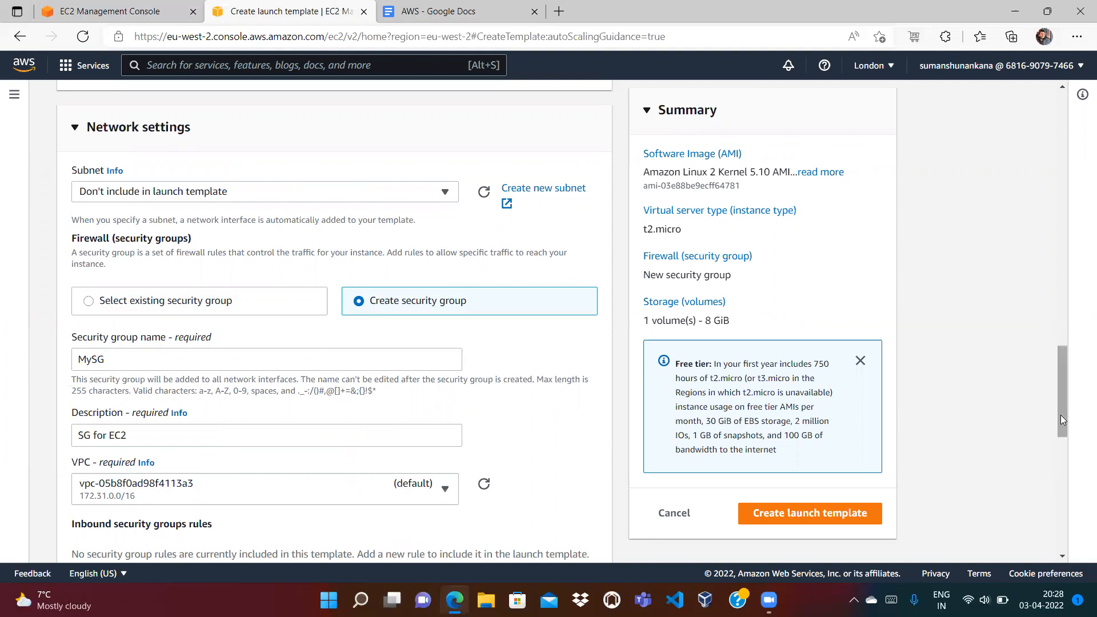
left_click_drag(1061, 377, 1066, 428)
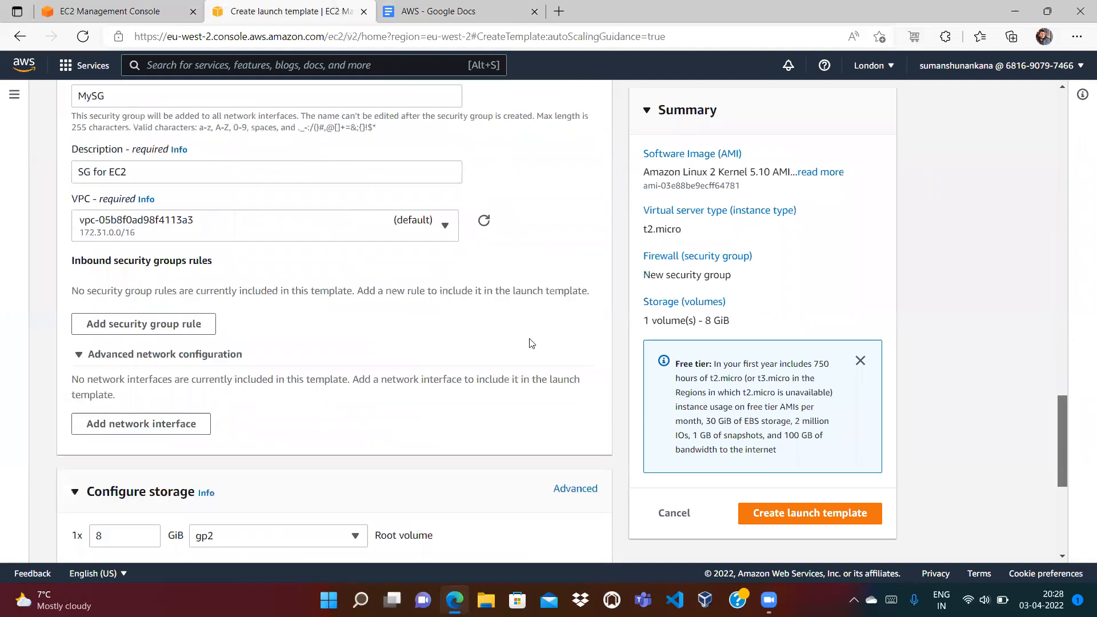
left_click(184, 325)
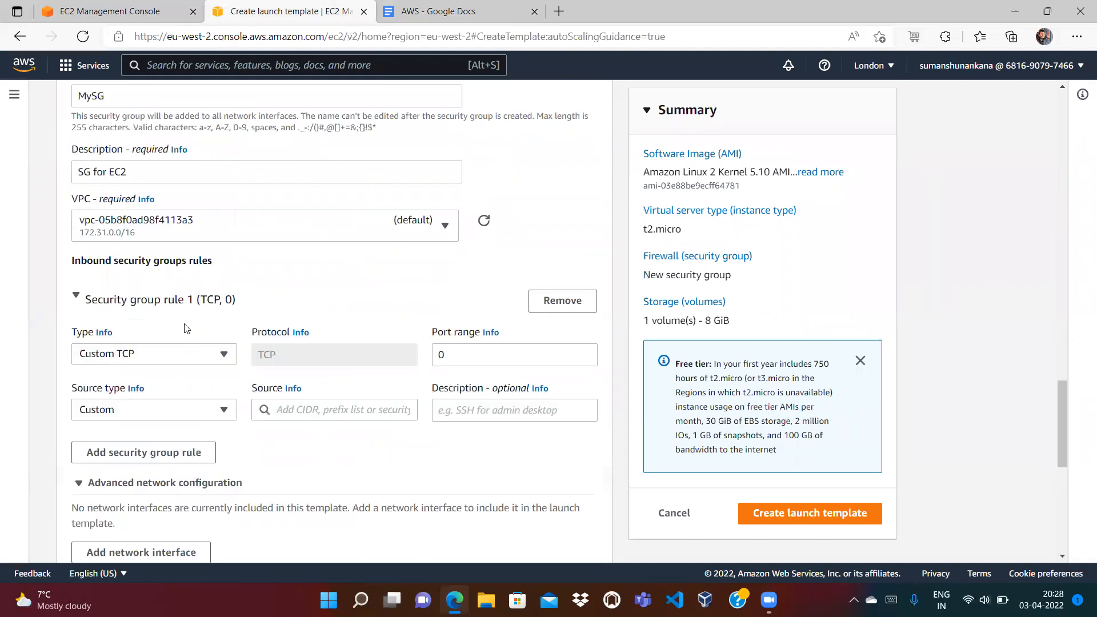
left_click(154, 355)
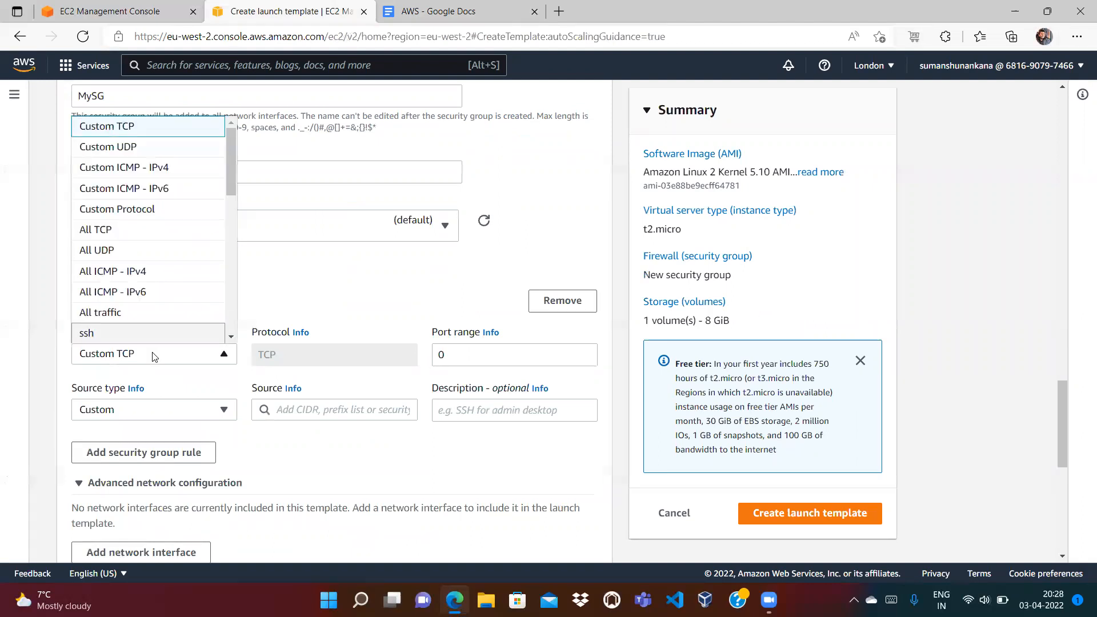
left_click(157, 334)
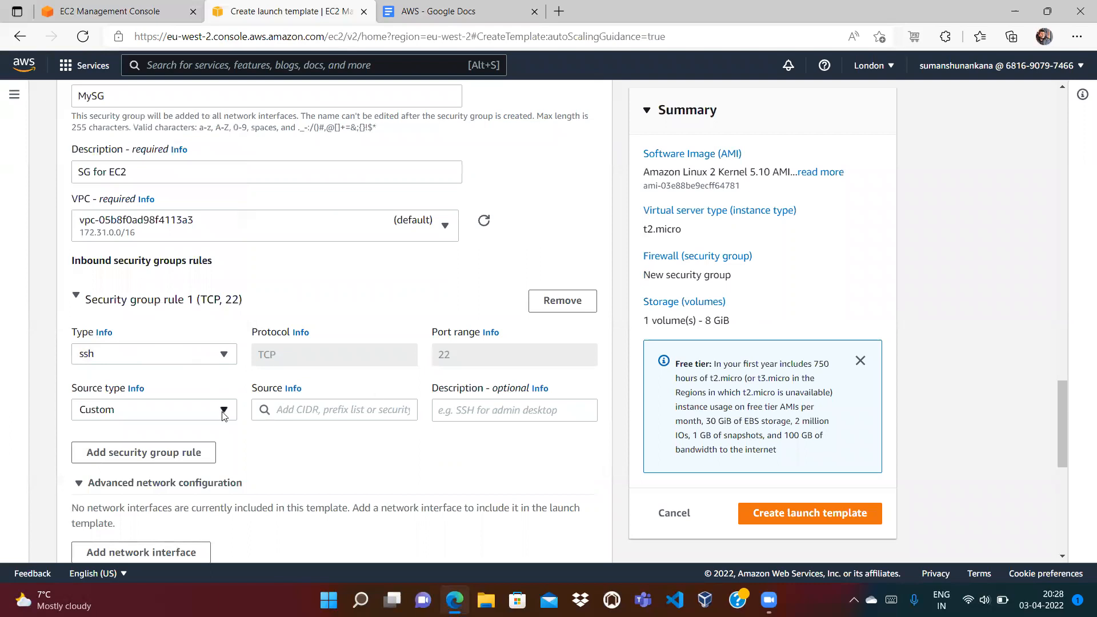
left_click(196, 412)
left_click(158, 433)
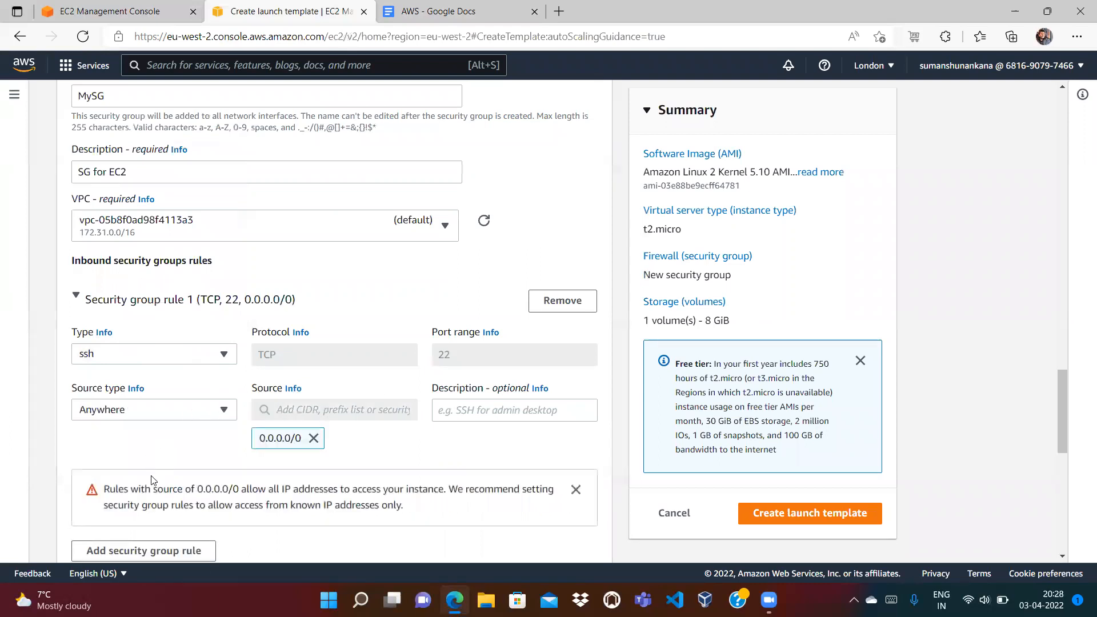
Step: Add a second inbound rule to the security group for HTTP with the source type Anywhere
left_click(153, 557)
left_click(133, 540)
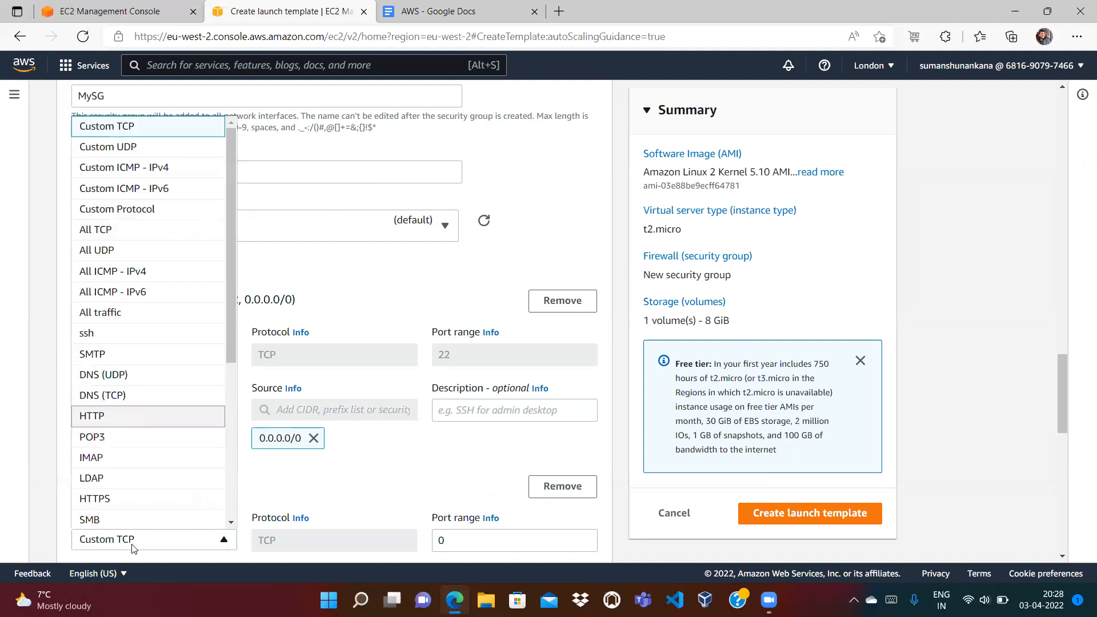
left_click(117, 423)
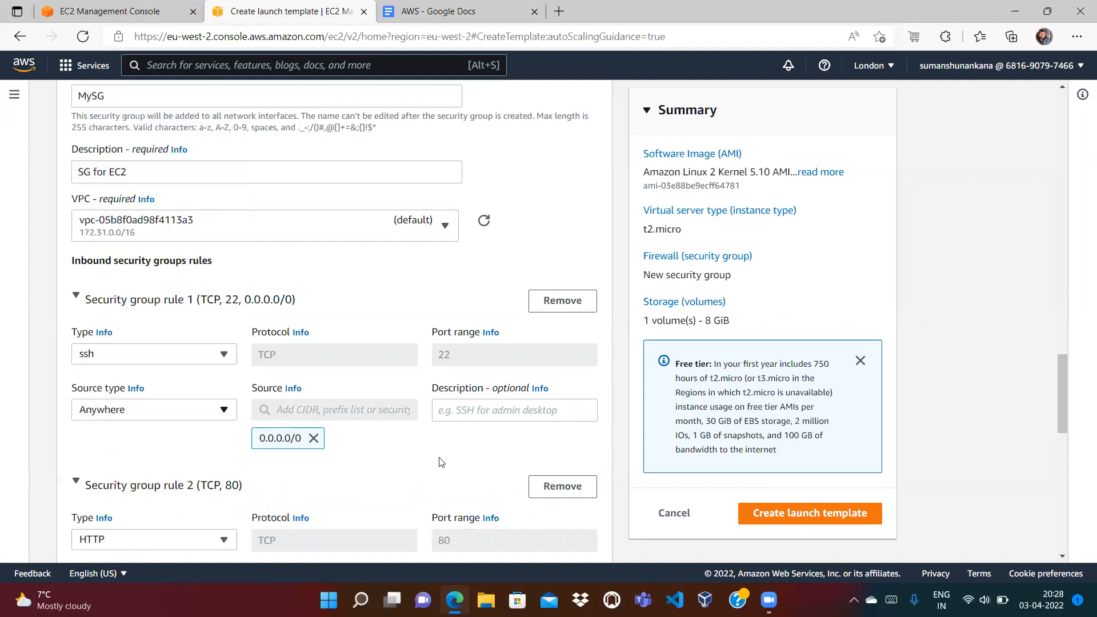
left_click_drag(1060, 378, 1065, 416)
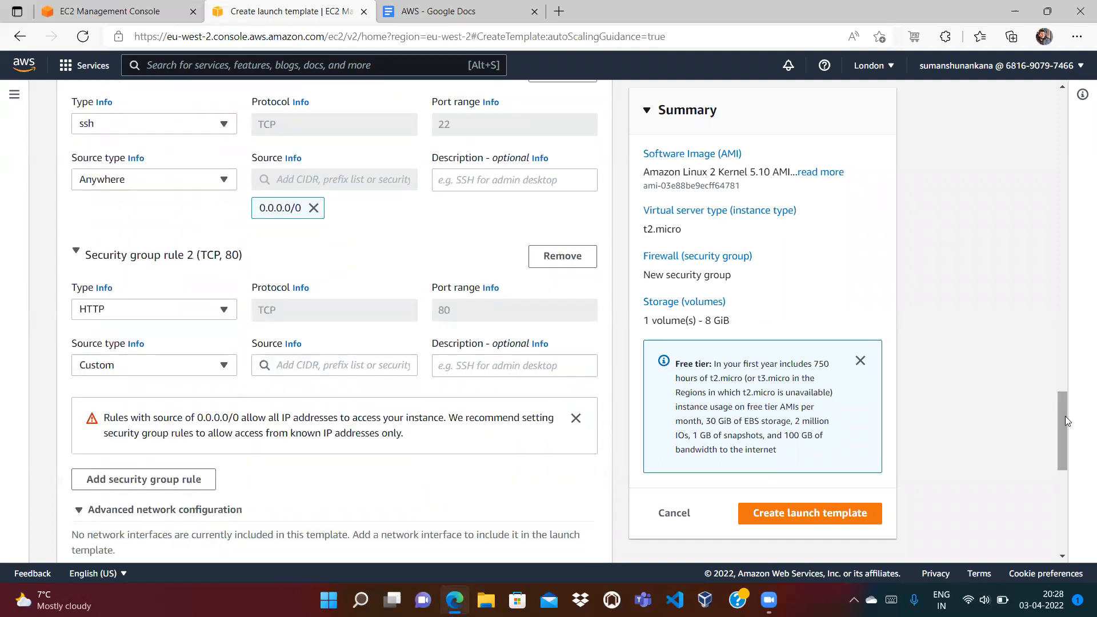
left_click(171, 366)
left_click(129, 393)
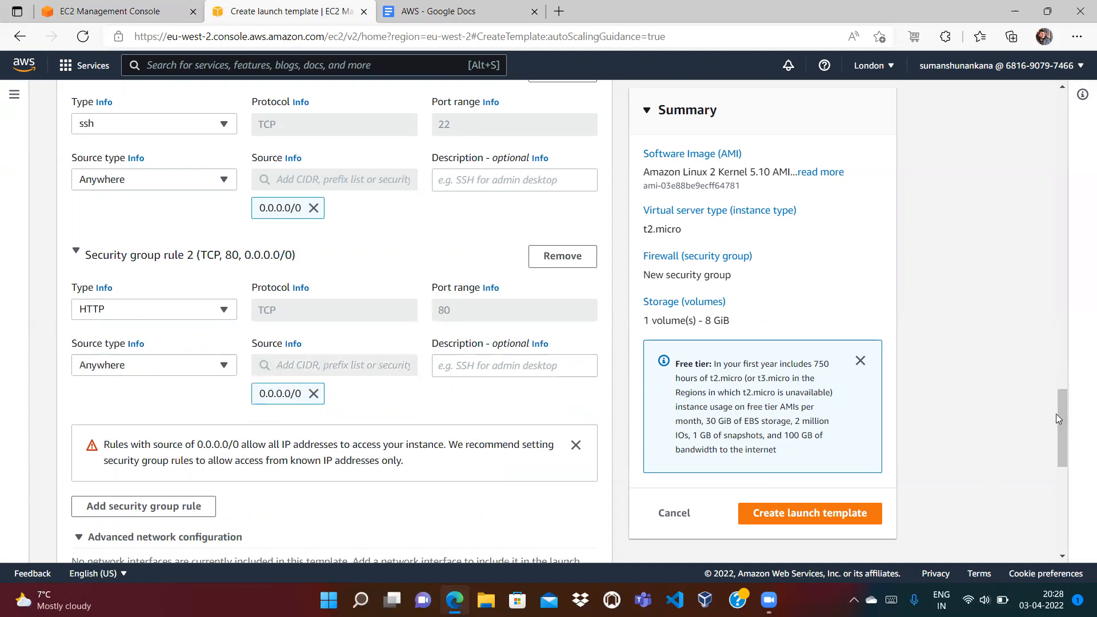
Step: Add a "User Data" item below Key-Pair in the To Create EC2 list of the AWS notes document
left_click_drag(1060, 407, 1072, 439)
scroll(1072, 439, "down", 5)
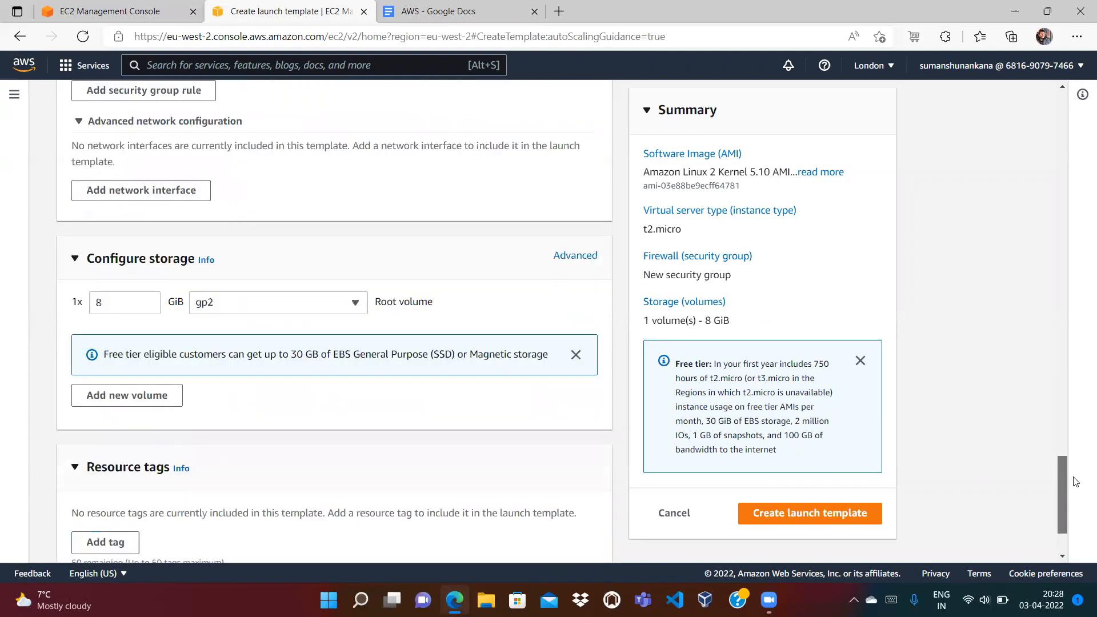
scroll(1074, 486, "down", 1)
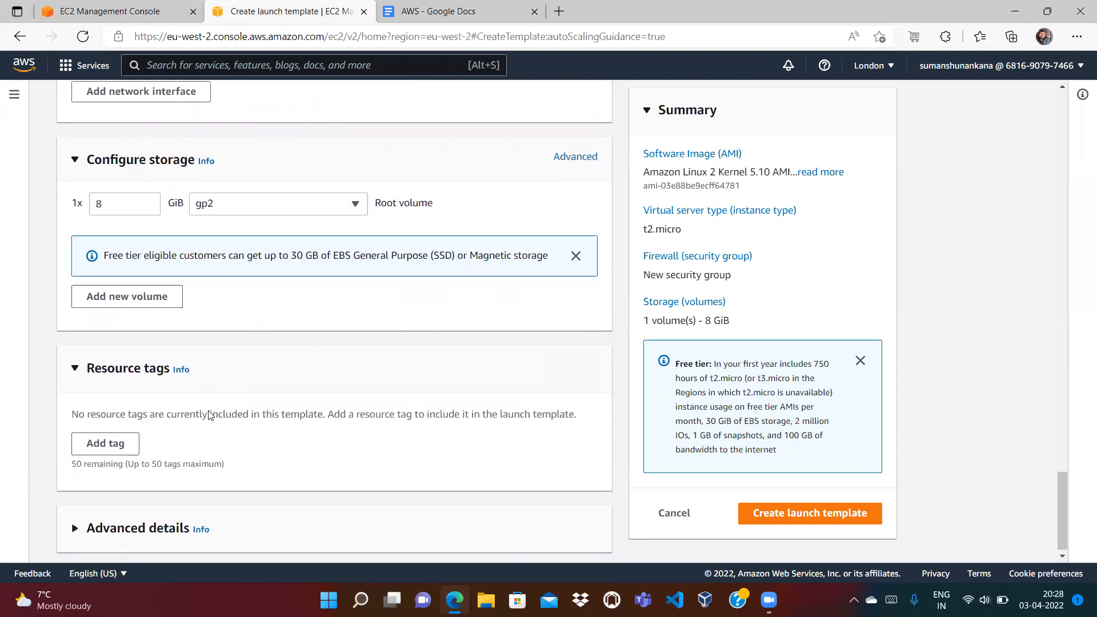
left_click_drag(1062, 488, 1064, 518)
left_click(490, 7)
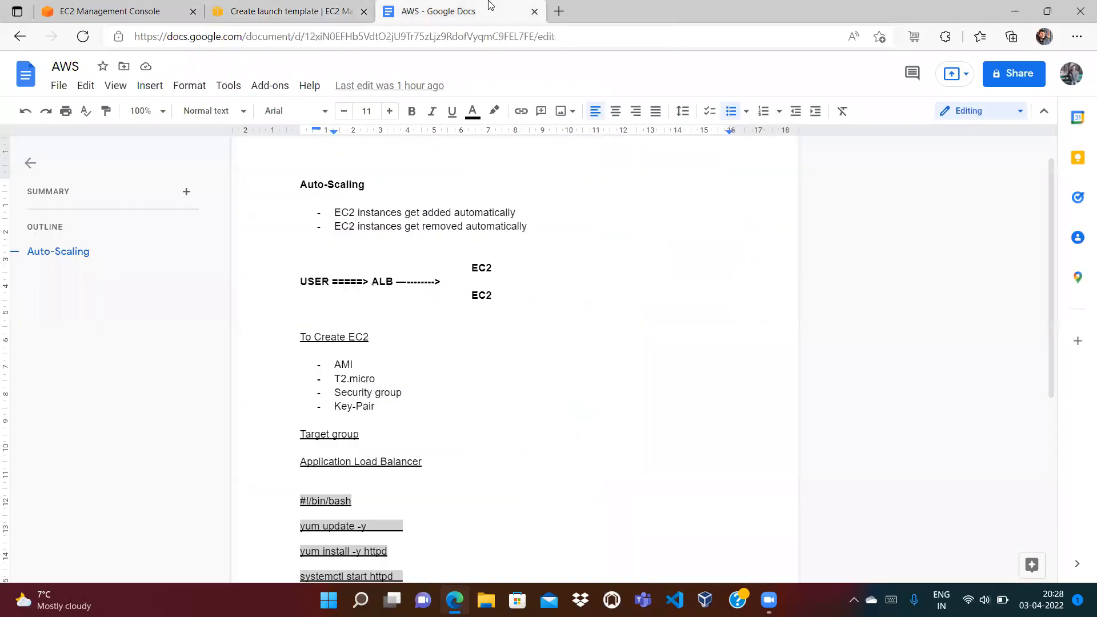
key("Return")
type("User Data")
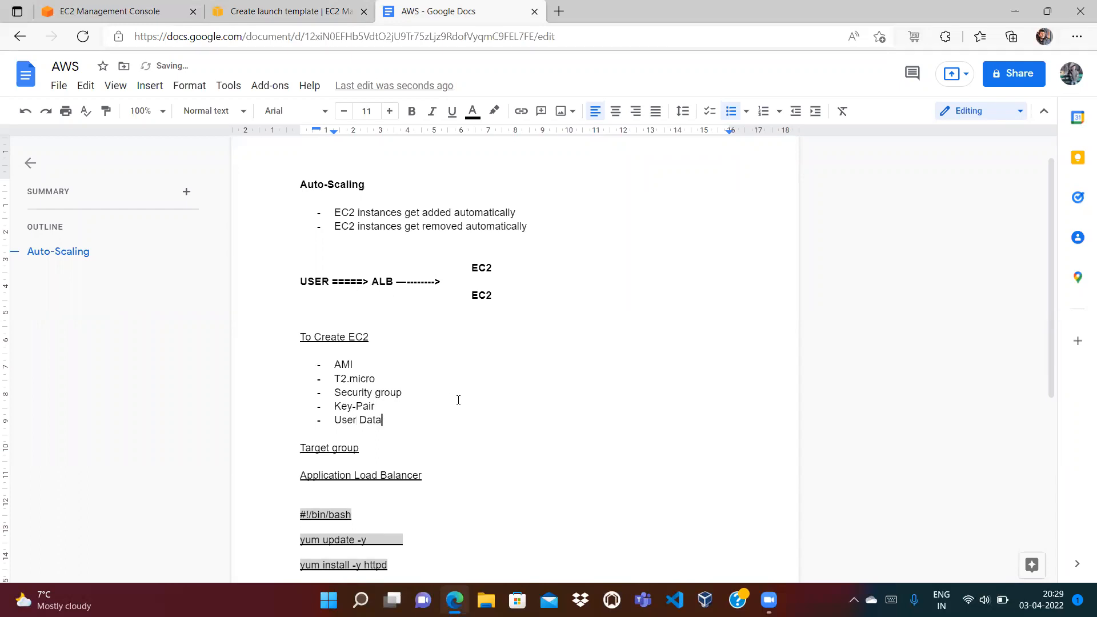
Step: Return to the launch template form and expand its advanced details down to the User data field
left_click(292, 12)
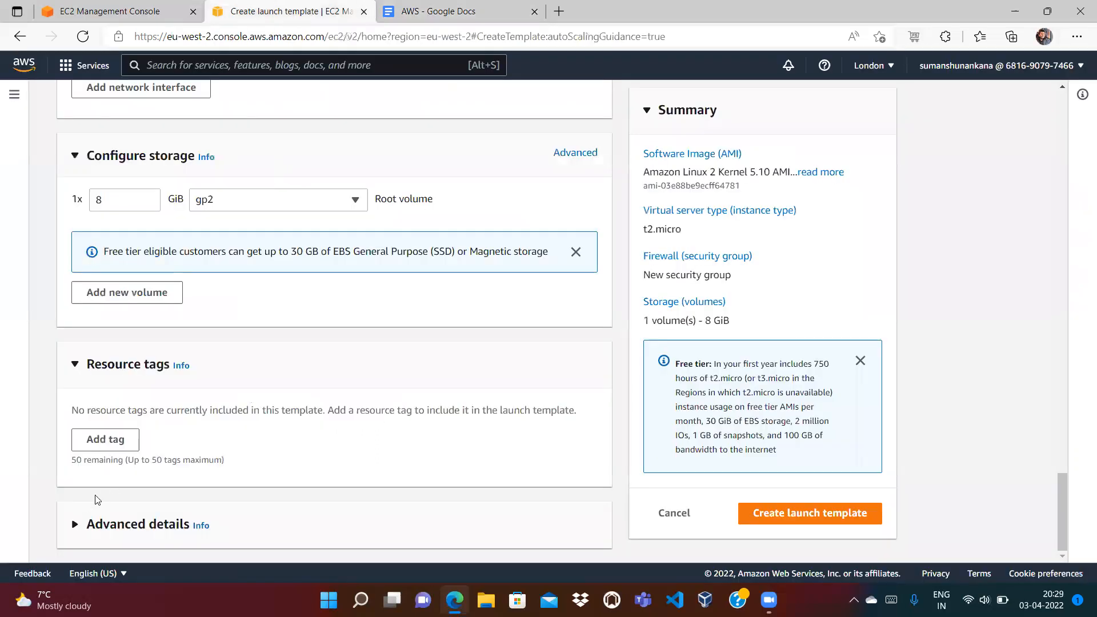
left_click(114, 524)
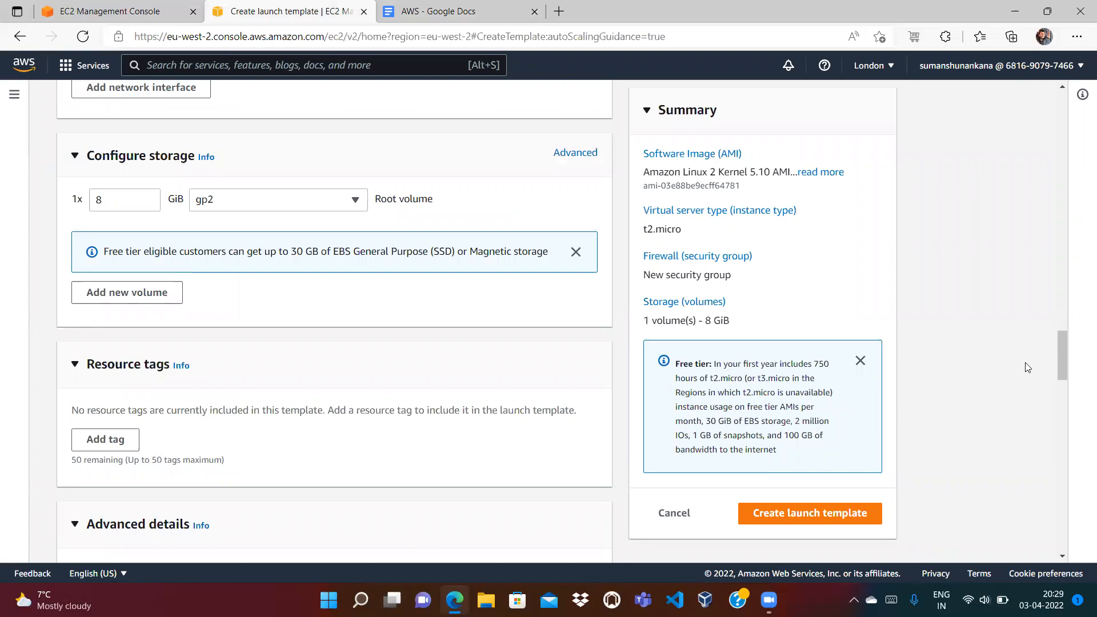
left_click_drag(1058, 353, 1081, 531)
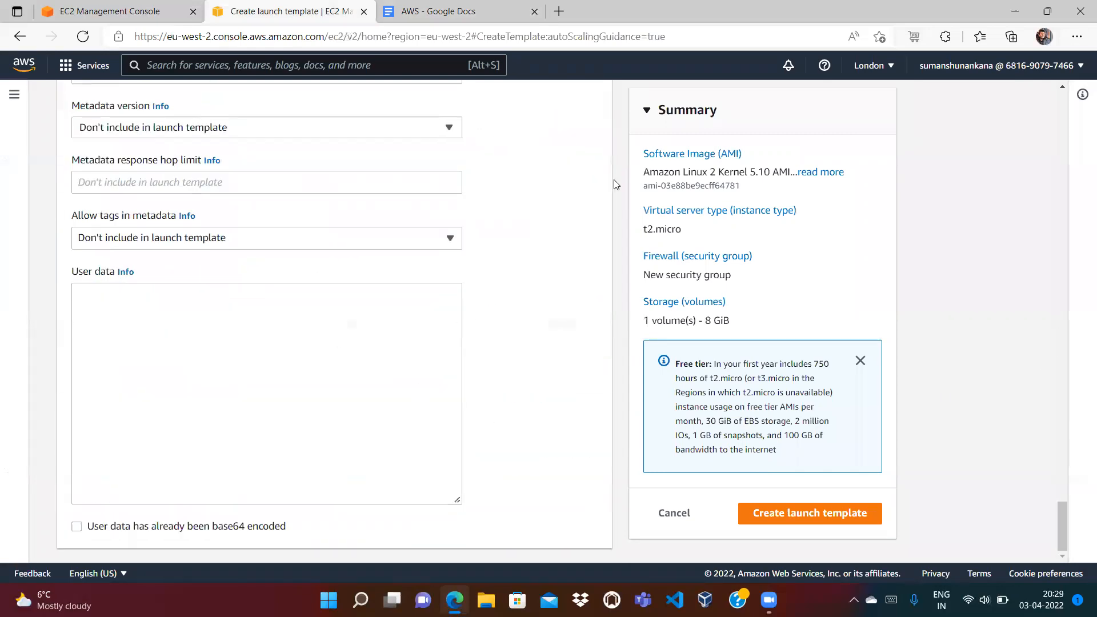
Step: Copy the #!/bin/bash httpd setup script from the AWS notes into the launch template's User data field
left_click(451, 11)
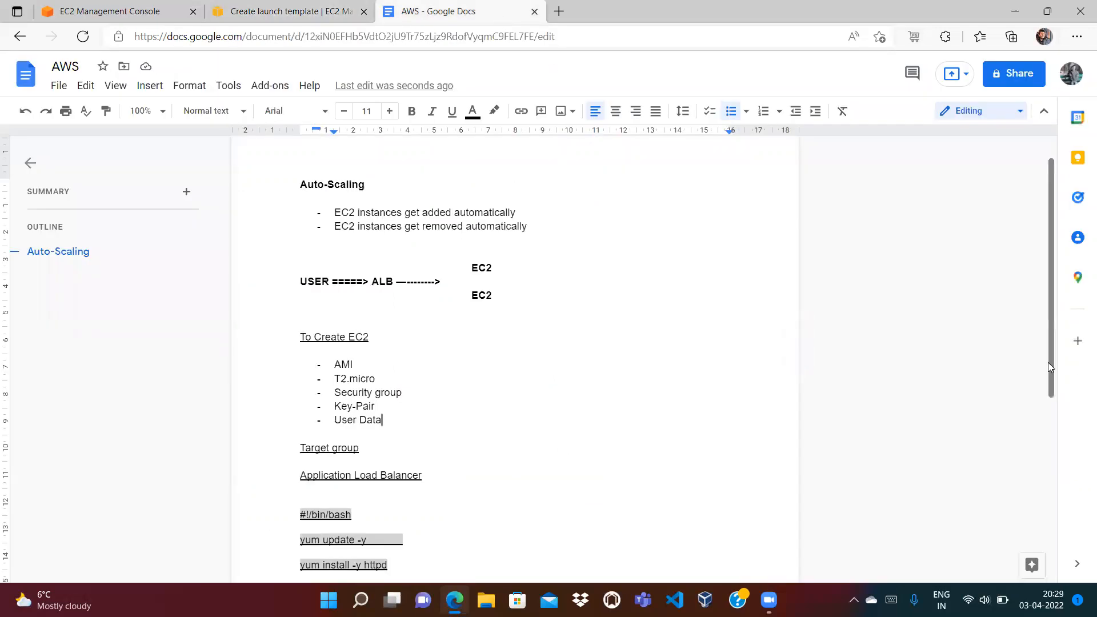
left_click_drag(1048, 357, 1051, 460)
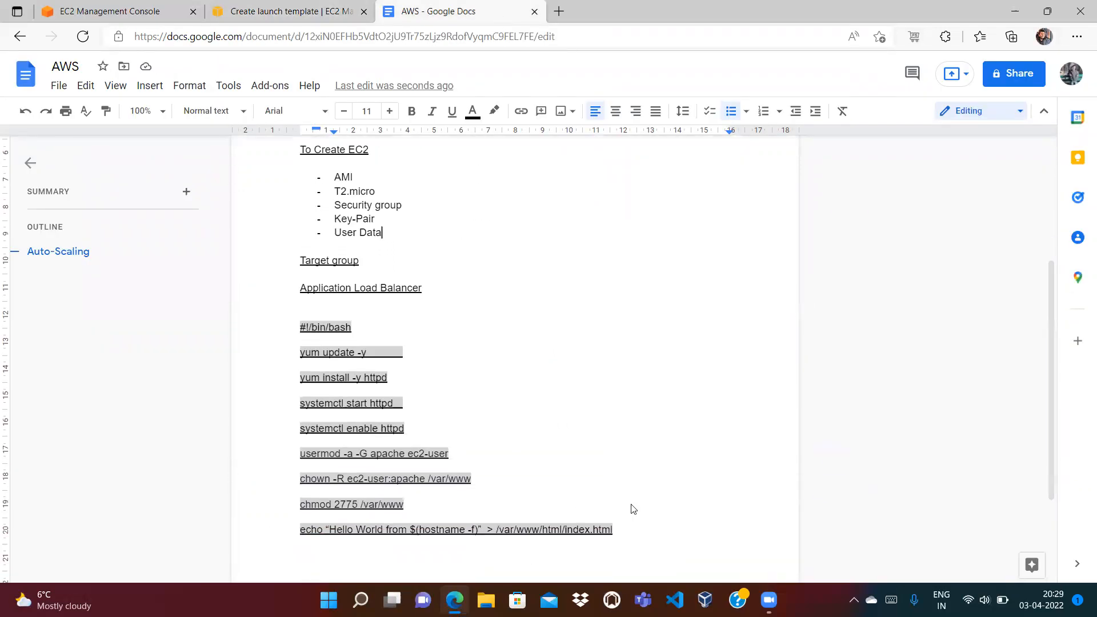
left_click_drag(616, 529, 288, 336)
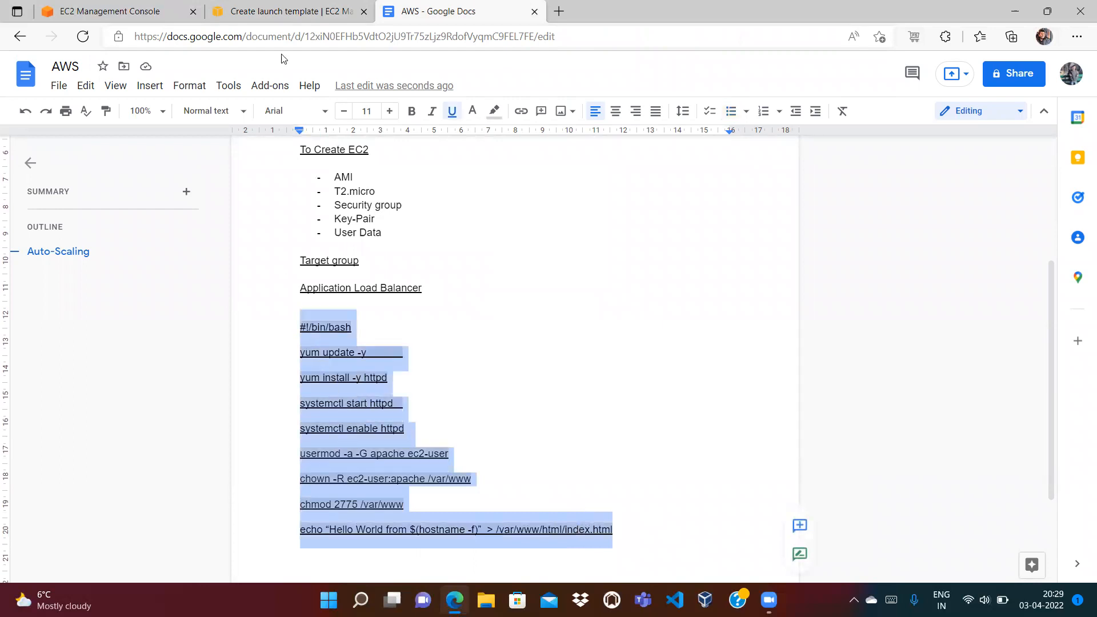
left_click(281, 12)
left_click(137, 317)
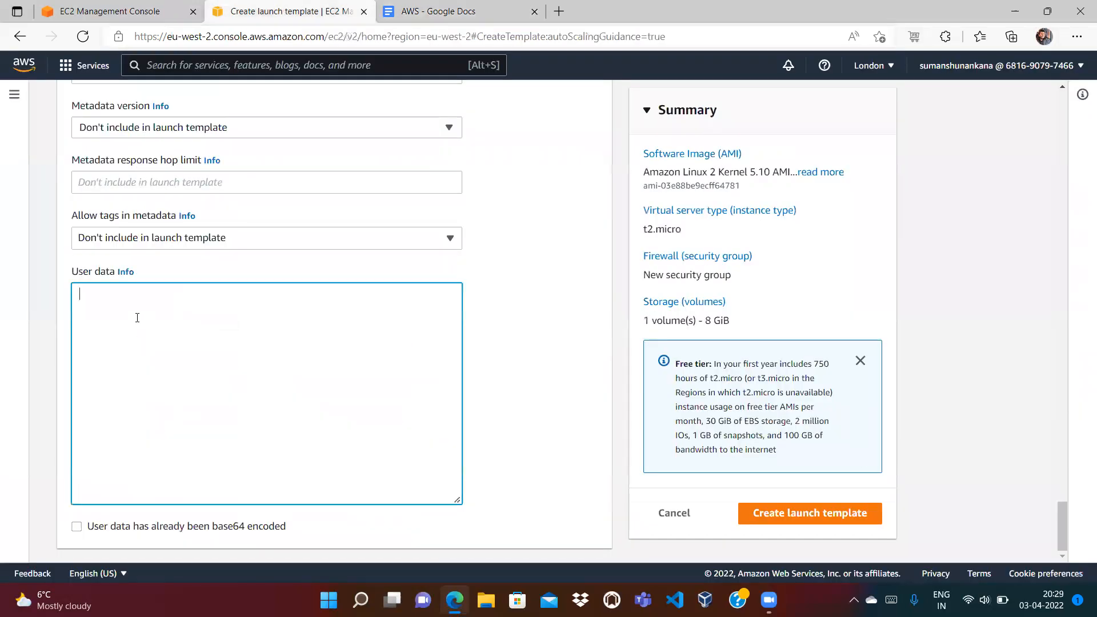
type("#!/bin/bash yum update -y yum install -y httpd systemctl start httpd systemctl enable httpd usermod -a -G apache ec2-user chown -R ec2-user:apache /var/www chmod 2775 /var/www echo \"Hello World from $(hostname -f)\"  > /var/www/html/index.html")
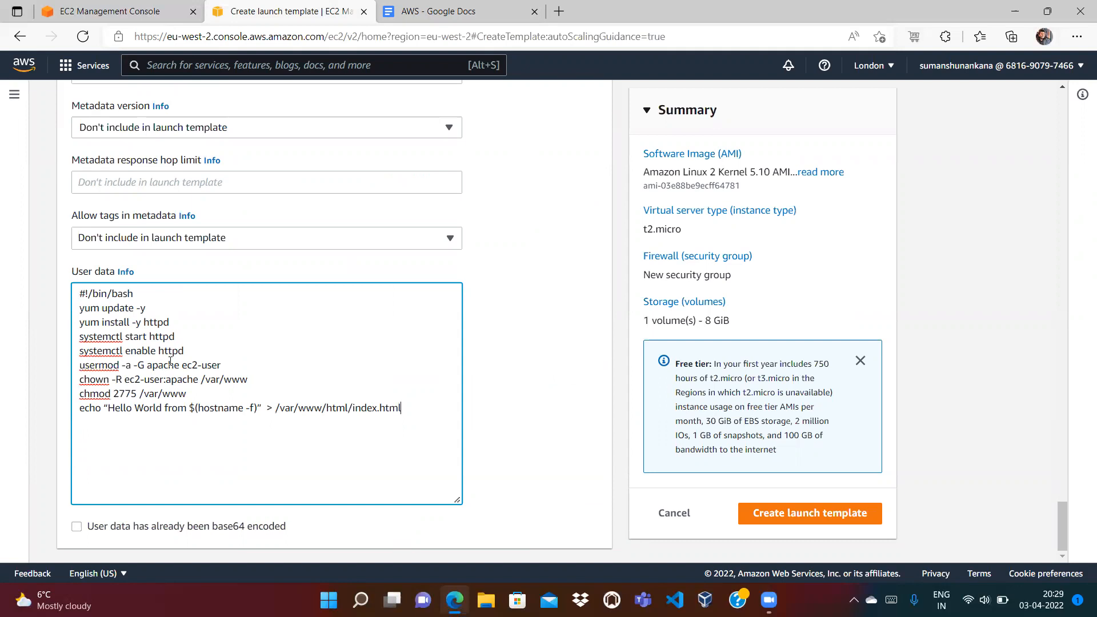
double_click(158, 336)
double_click(164, 351)
left_click_drag(140, 394, 179, 393)
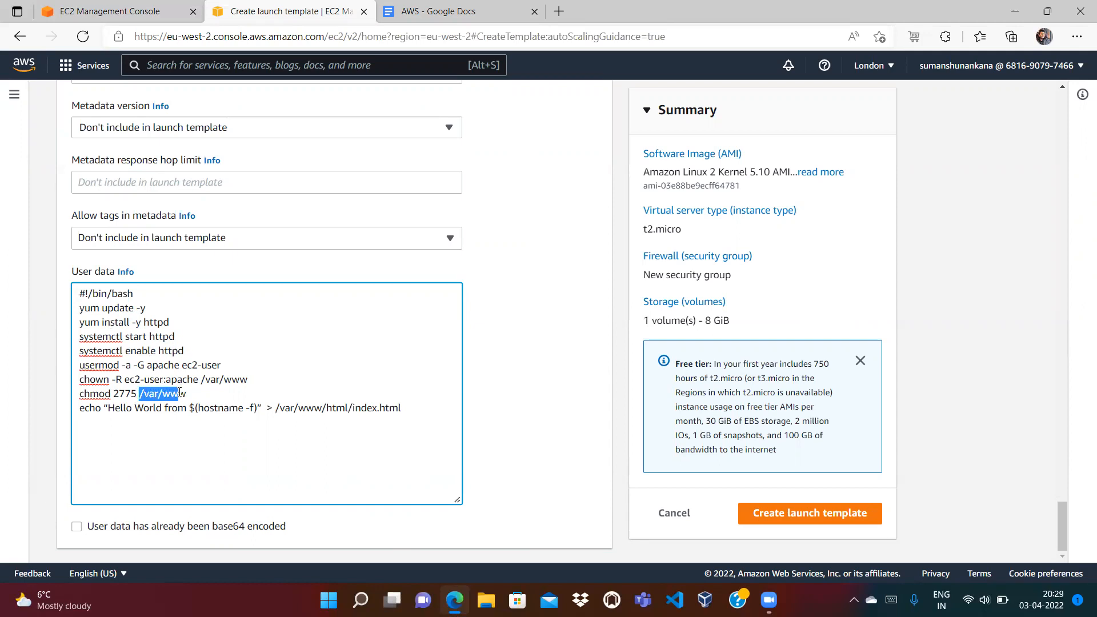
left_click(192, 394)
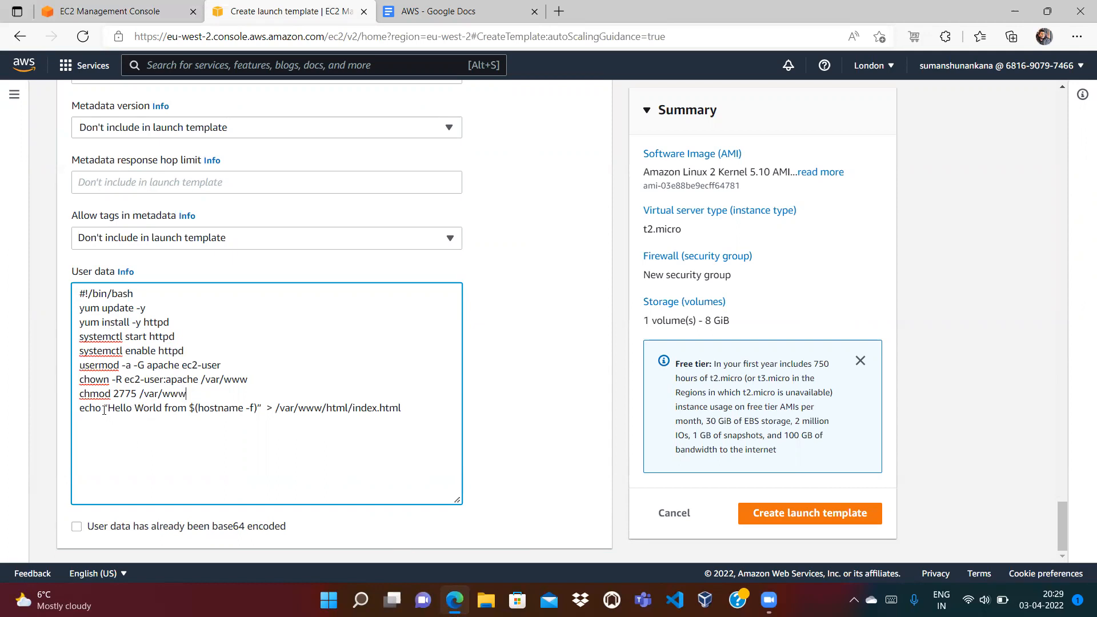
Step: Shorten the script's echo message to "Hello from $(hostname)" and create the launch template
double_click(149, 407)
key("BackSpace")
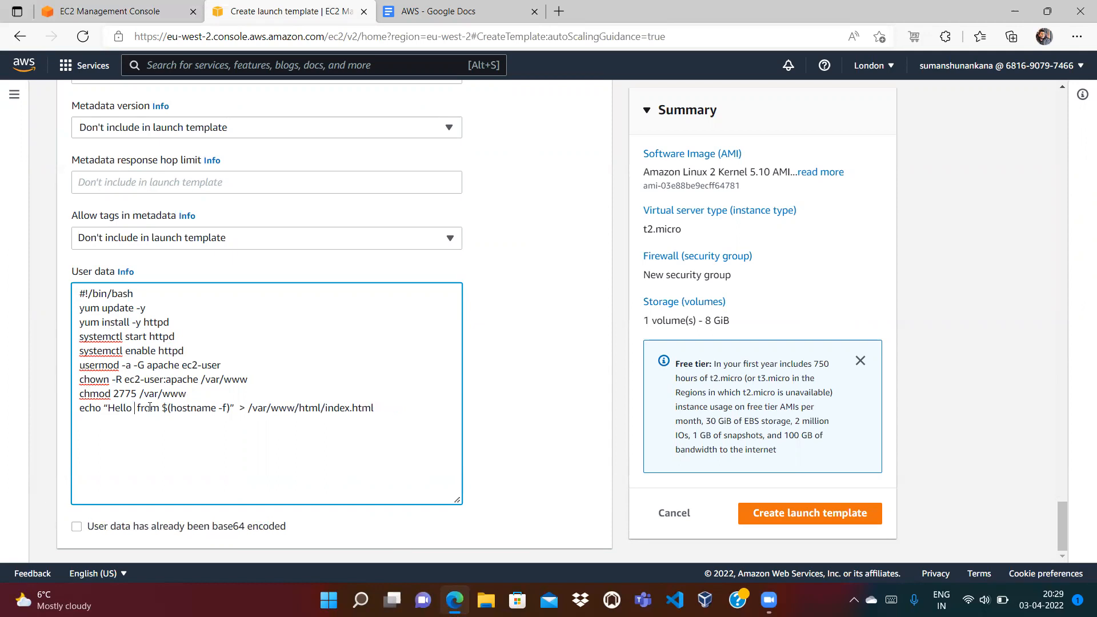
key("BackSpace")
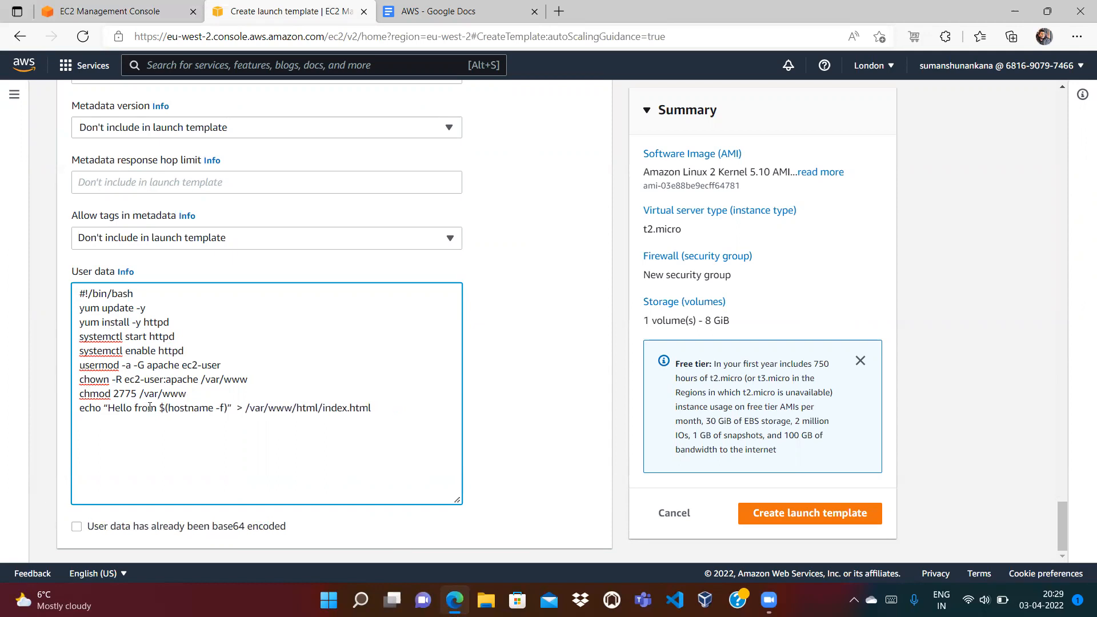
left_click(224, 407)
key("BackSpace")
key("BackSpace")
key("BackSpace")
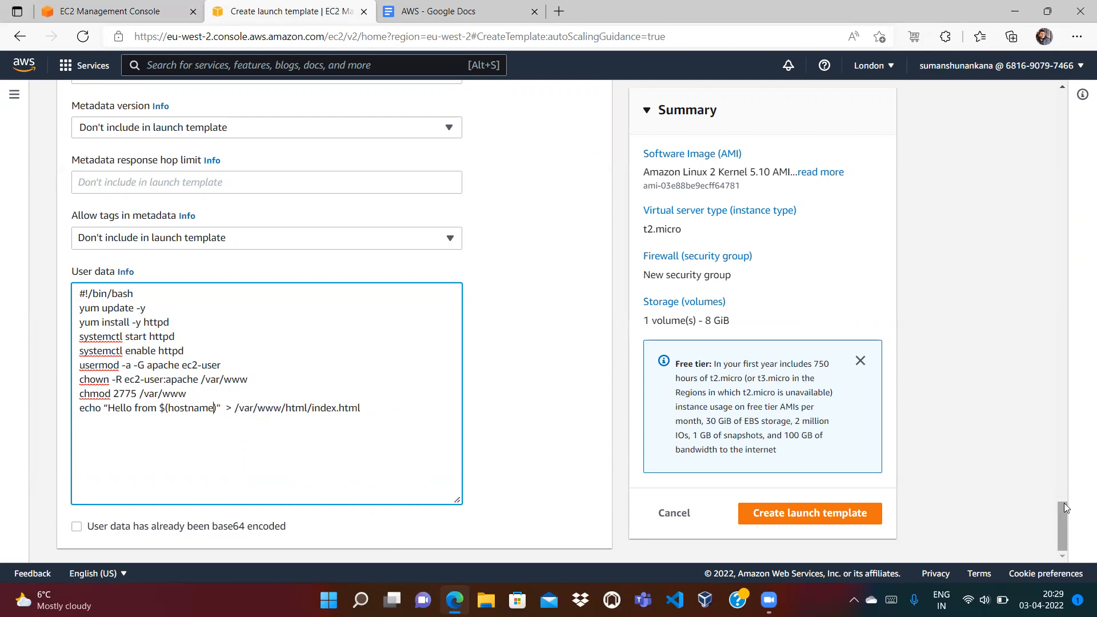
left_click(829, 514)
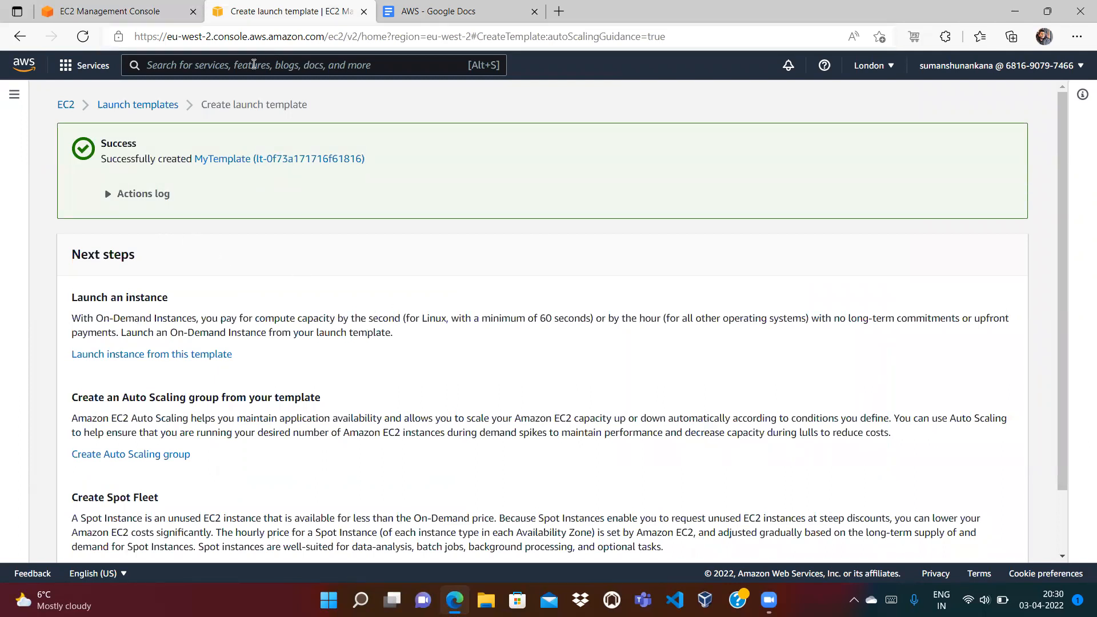
Step: Find the EC2 service, list its launch templates and view the details of MyTemplate
type("EC2")
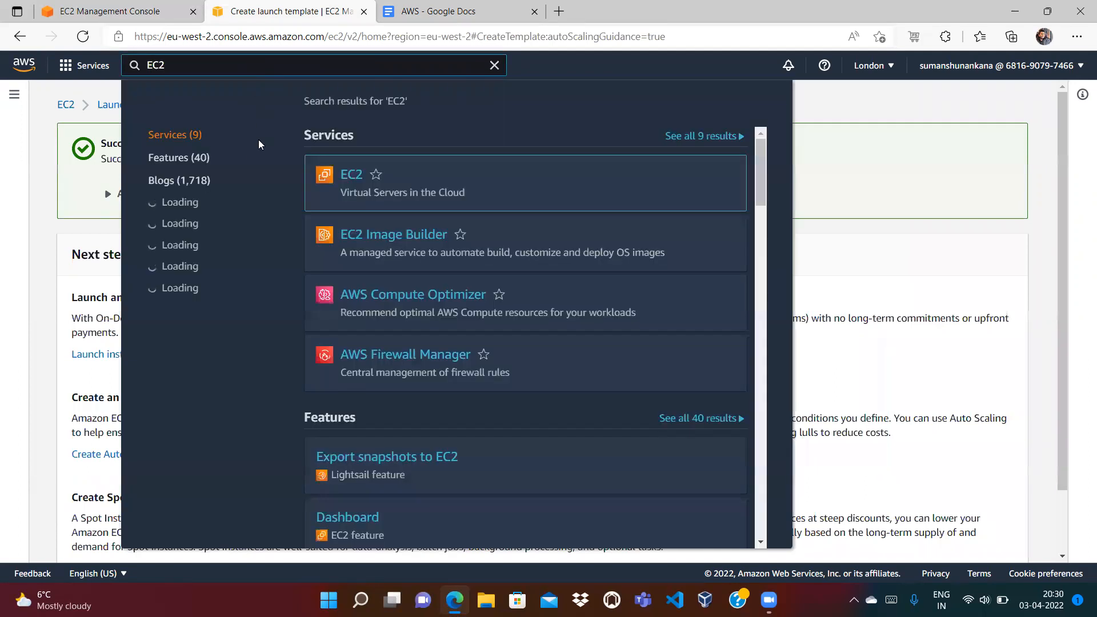
left_click(353, 178)
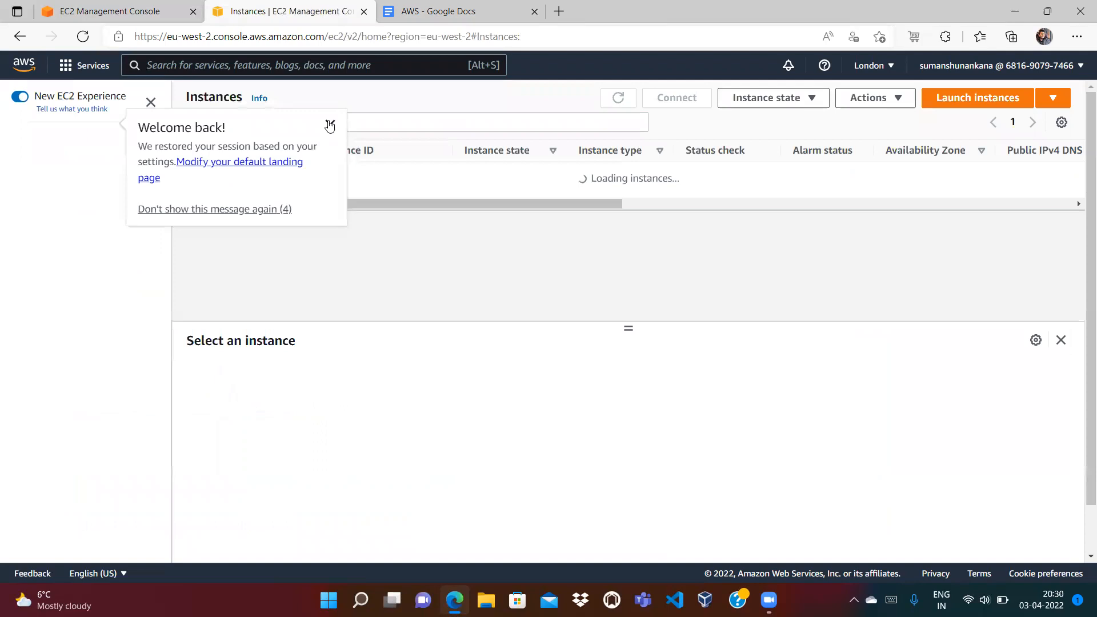
left_click(330, 123)
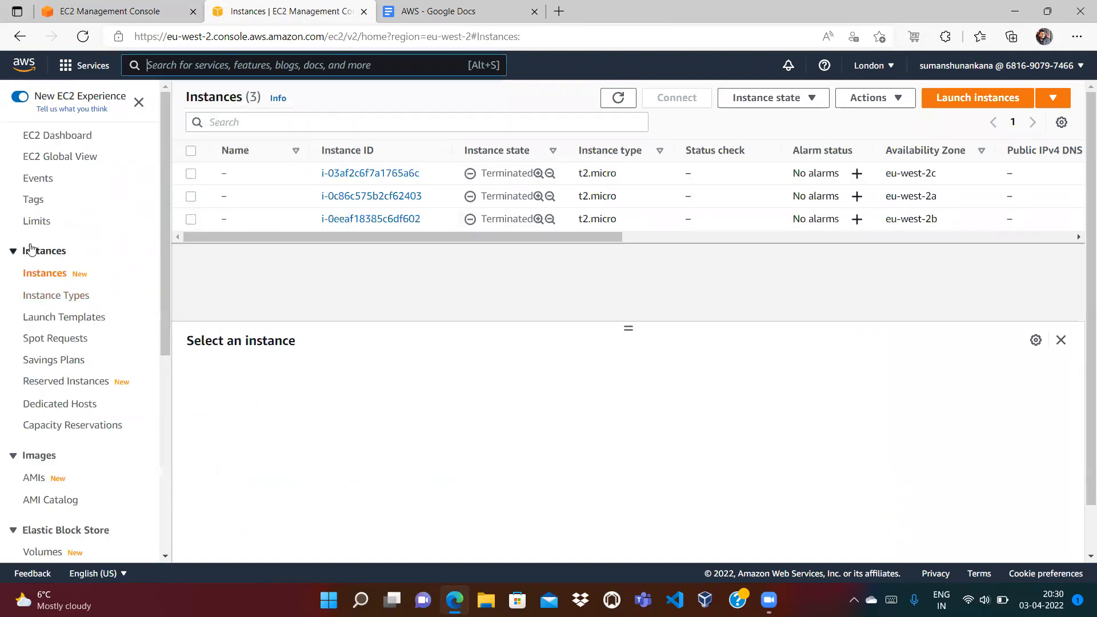
left_click(54, 322)
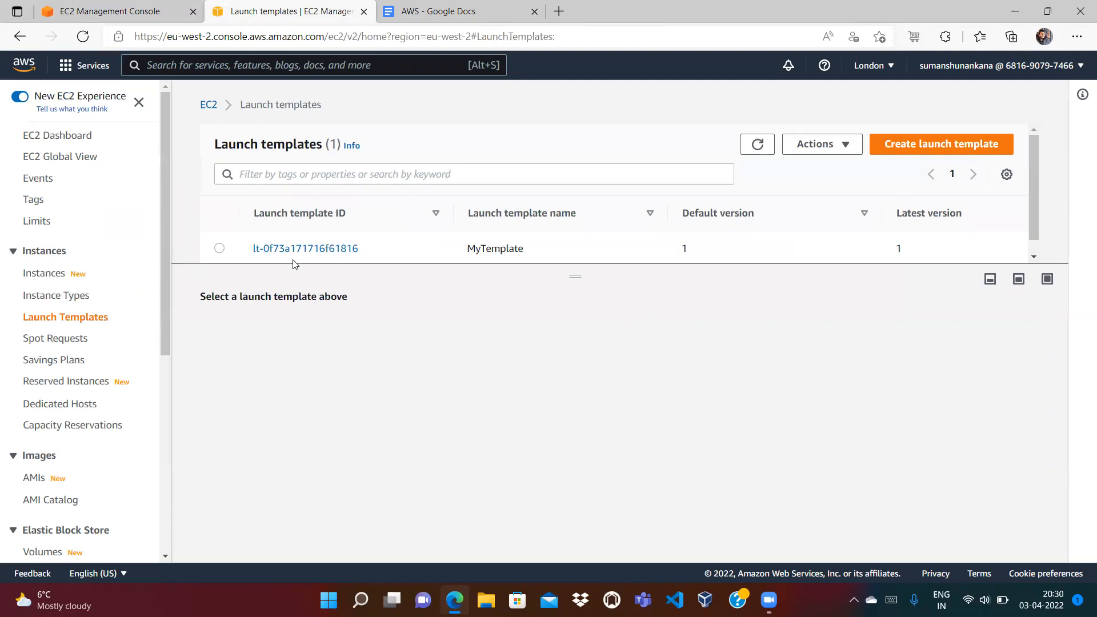
left_click(302, 251)
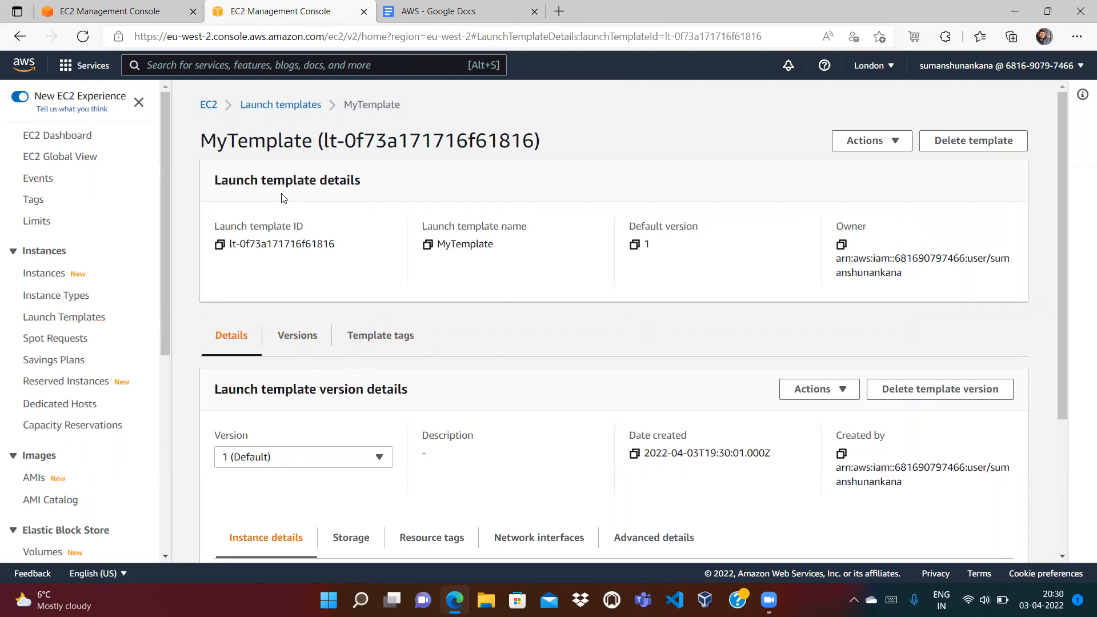
Step: Close the template details and select MyTemplate as the launch template for MyAutoScalingGroup after refreshing the template list
left_click(363, 11)
left_click(151, 11)
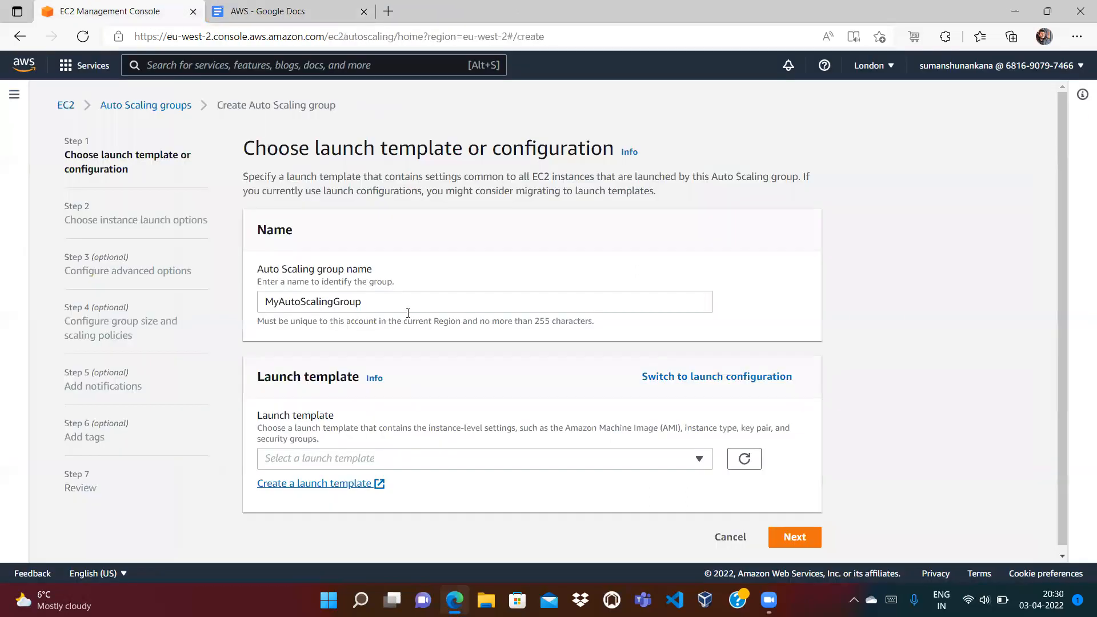
left_click(743, 458)
left_click(489, 460)
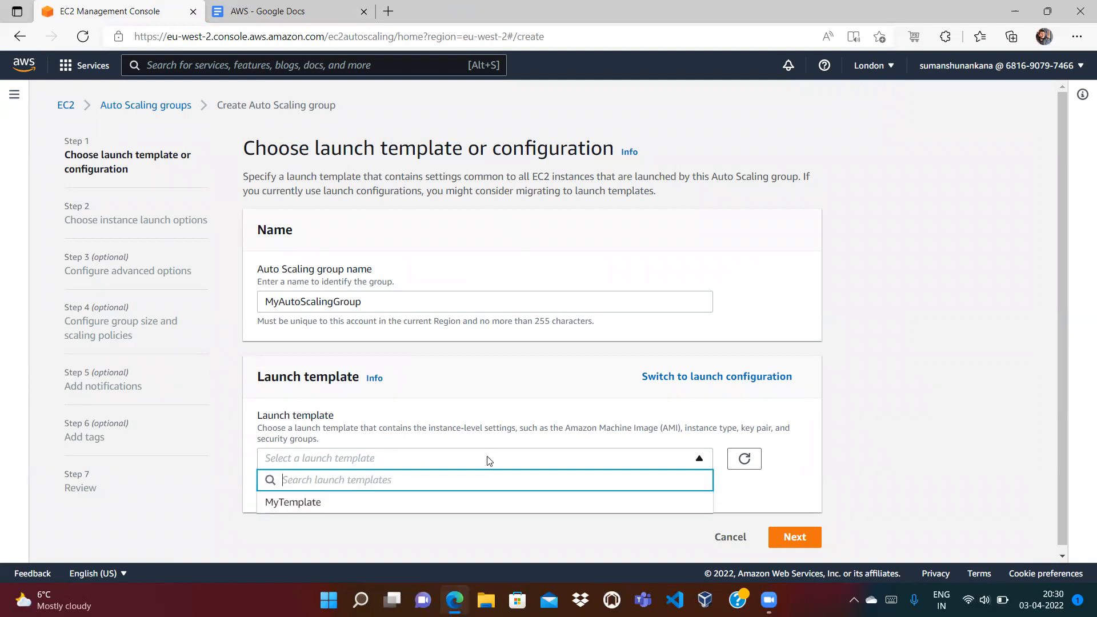
left_click(366, 504)
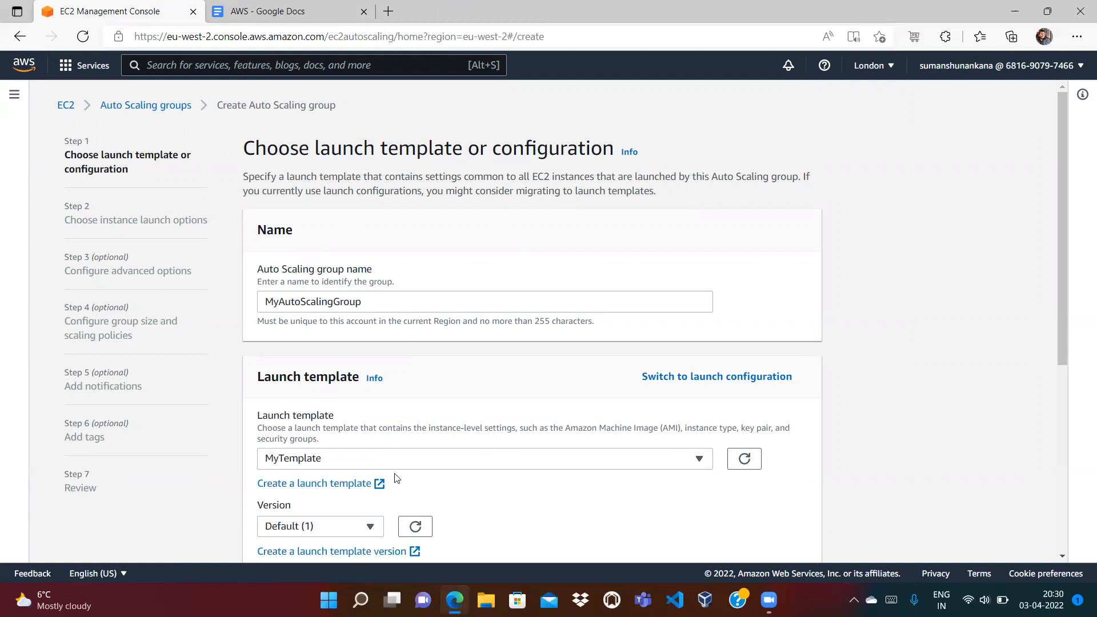
Step: Review the To Create EC2 items in the AWS notes and return to the Auto Scaling group form
left_click_drag(1058, 306, 1061, 352)
left_click(318, 9)
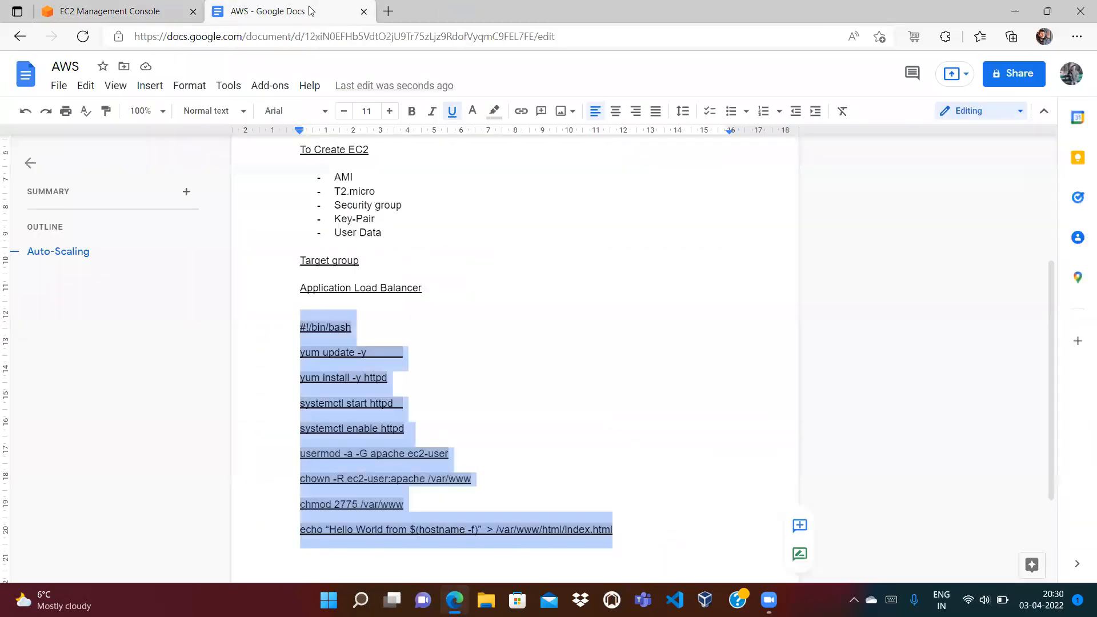
left_click(489, 320)
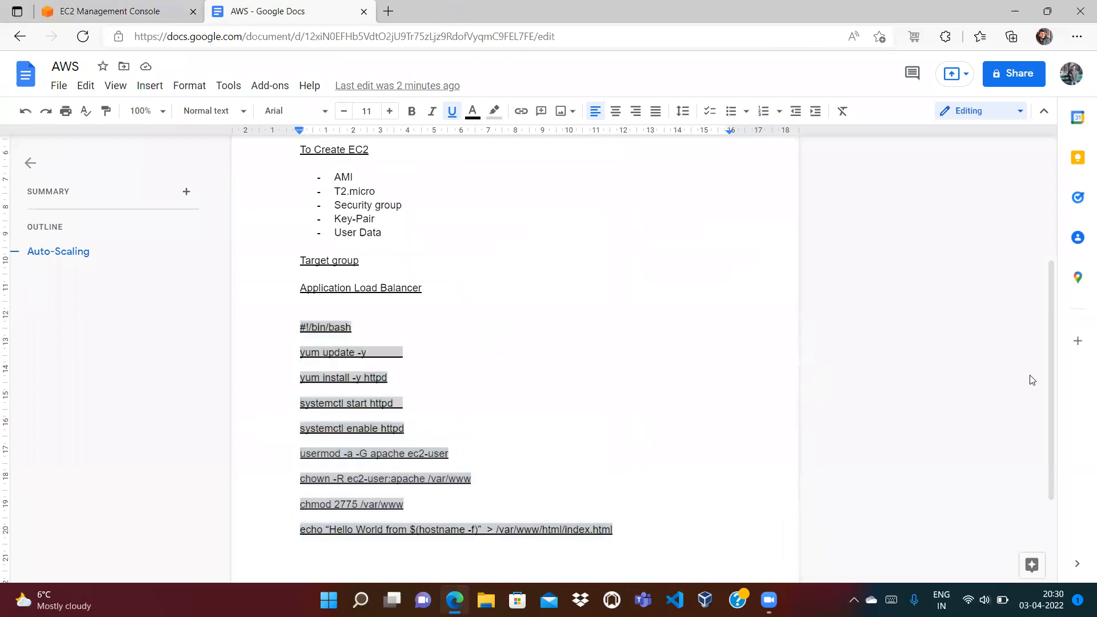
left_click_drag(1053, 362, 1051, 228)
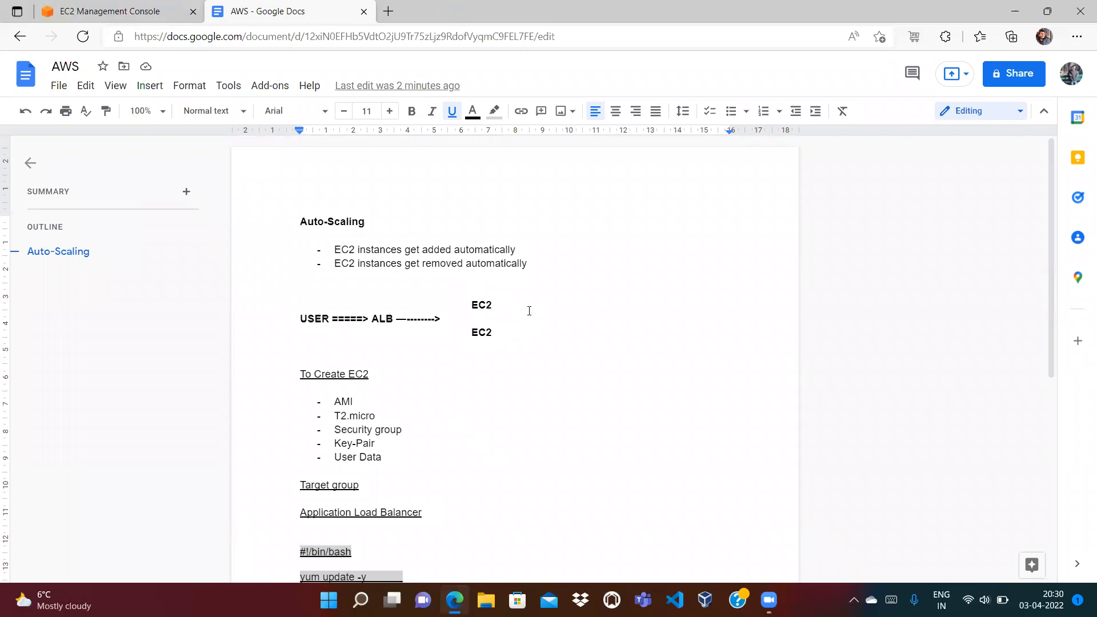
left_click(108, 12)
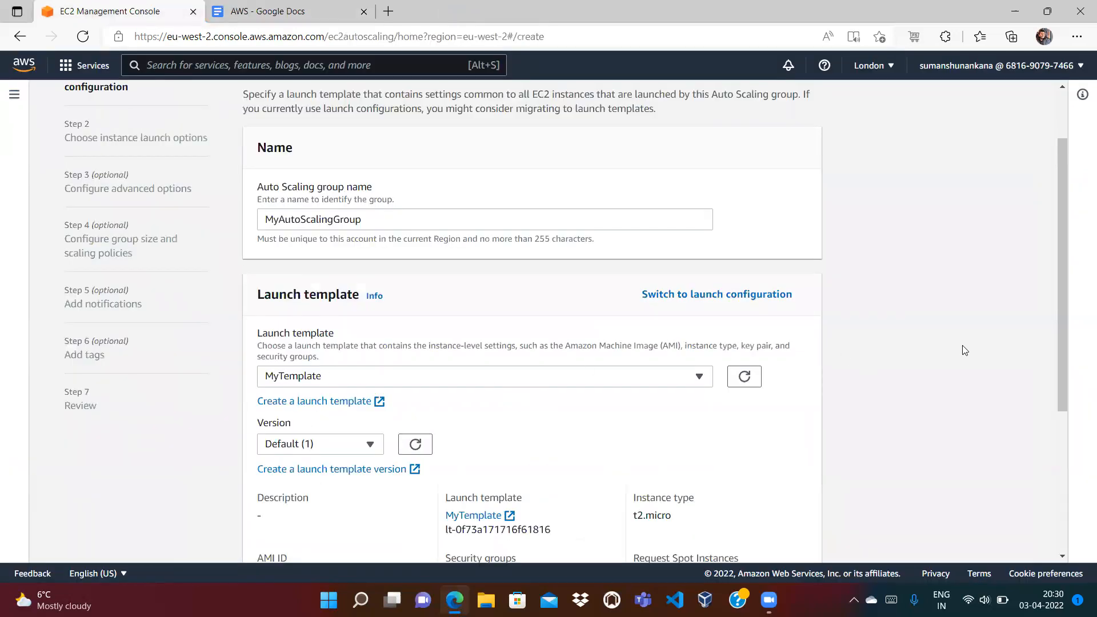
Step: Continue to the instance launch options and select the default subnets in eu-west-2a, eu-west-2b and eu-west-2c
left_click_drag(1061, 295, 1084, 444)
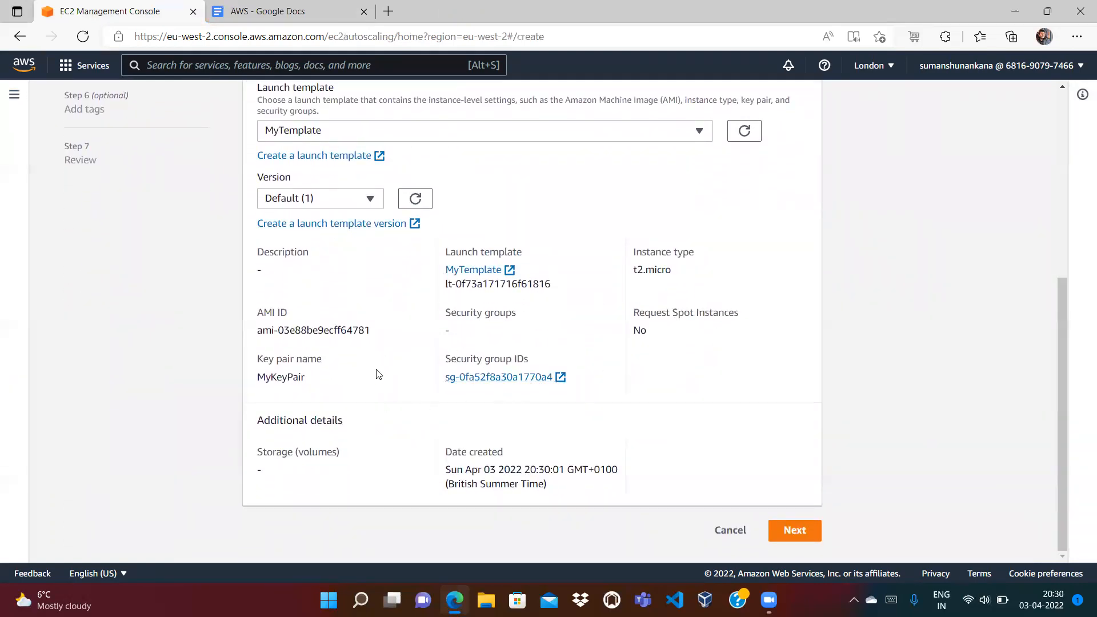
left_click(803, 537)
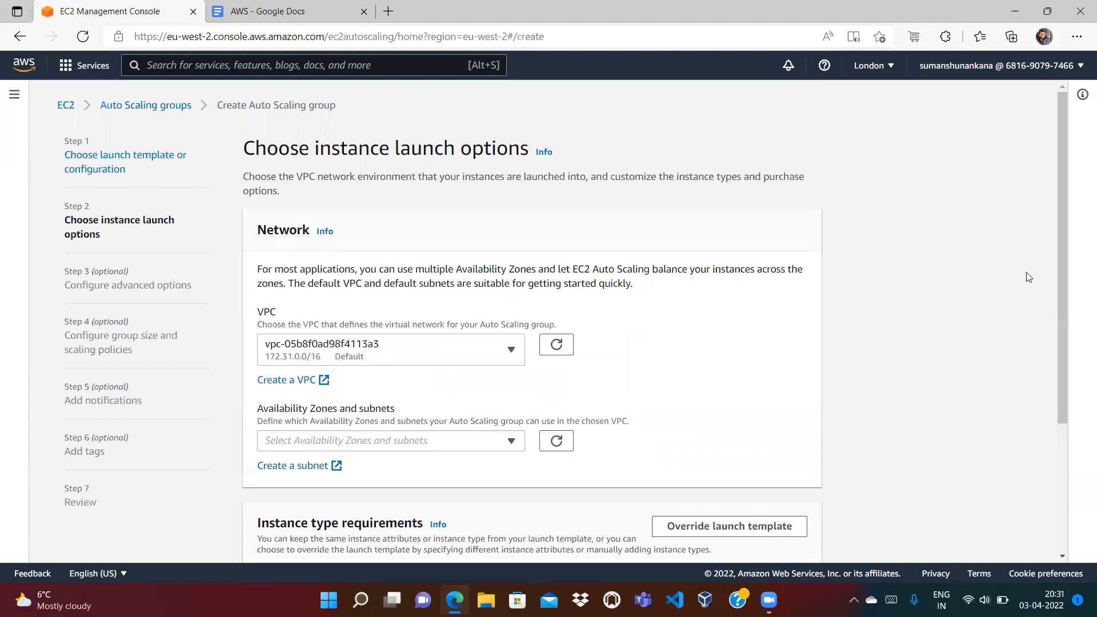
left_click_drag(1060, 227, 1057, 297)
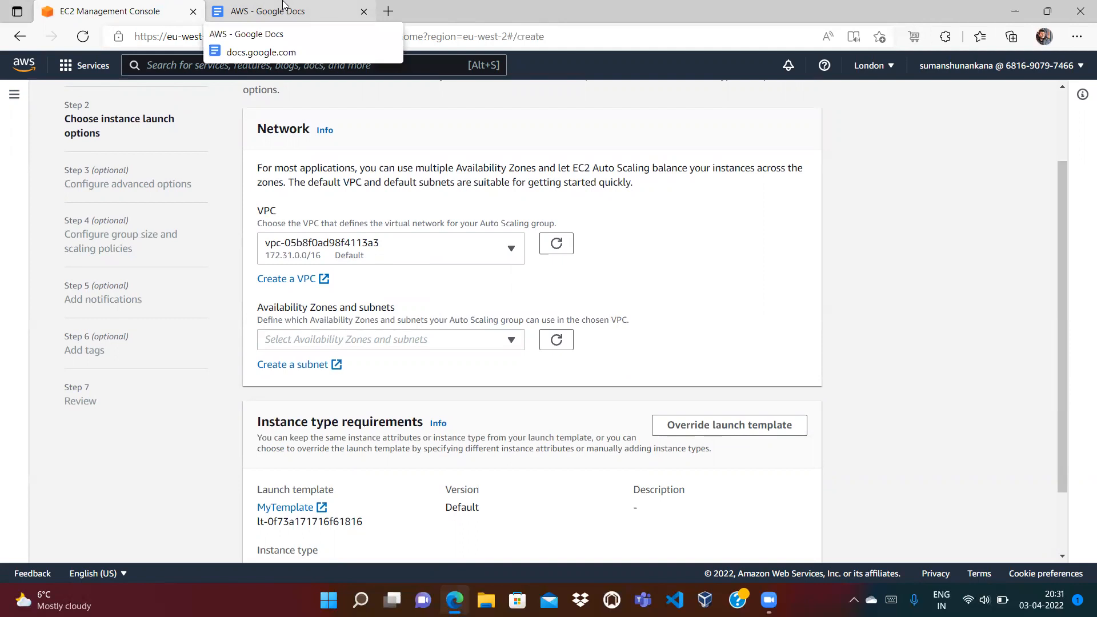
left_click(371, 343)
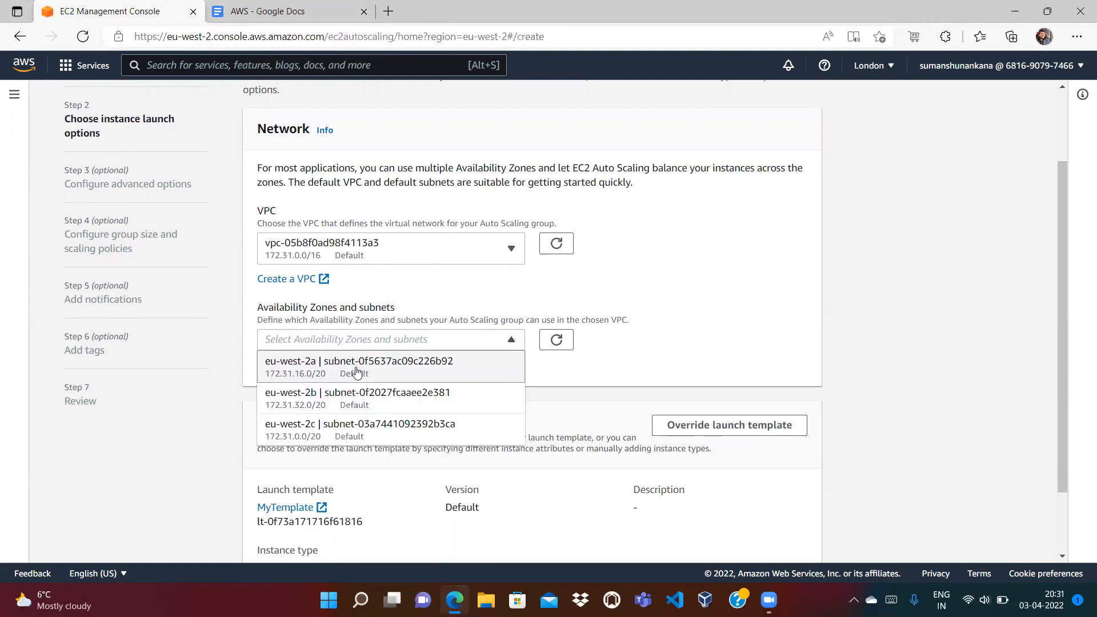
left_click(351, 409)
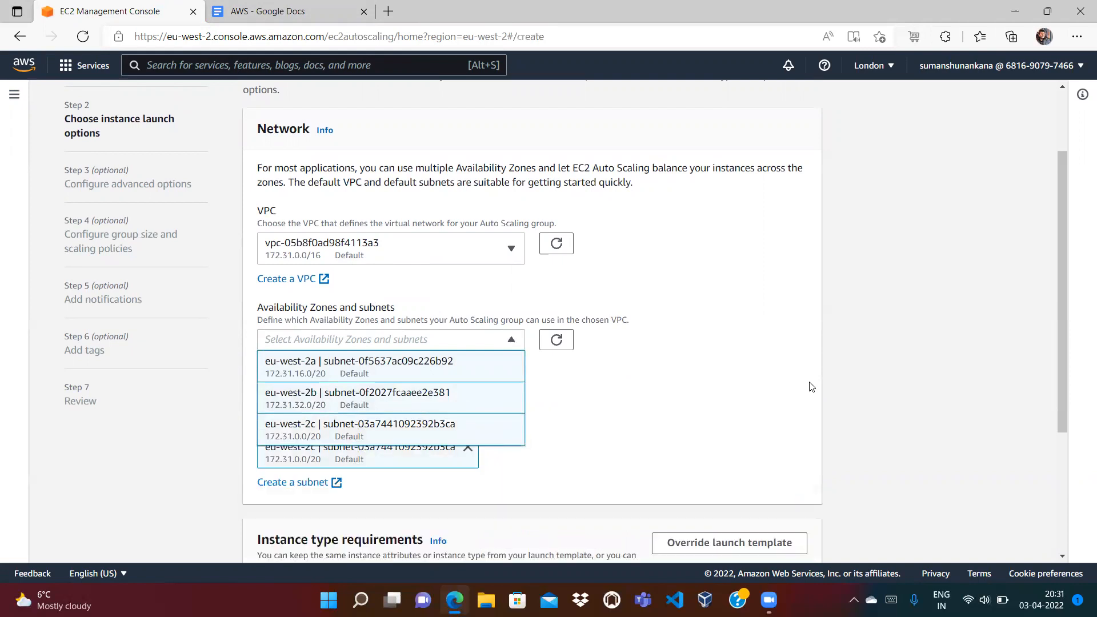
Step: Keep the three selected subnets and the template's instance type, and continue to the advanced options
left_click(663, 398)
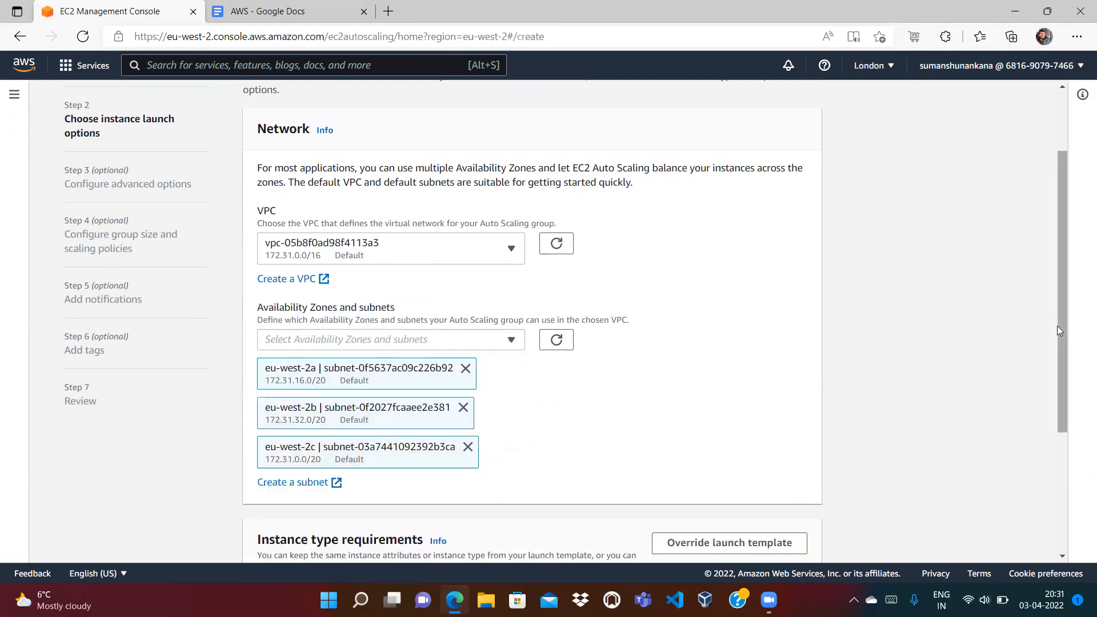
left_click_drag(1059, 312, 1063, 457)
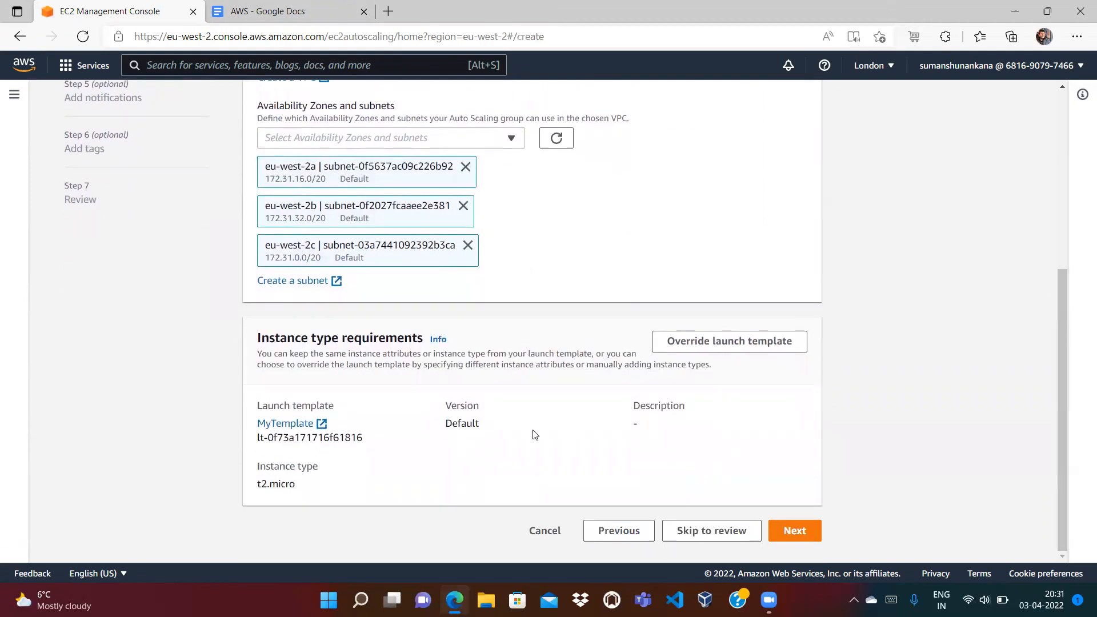
left_click(812, 536)
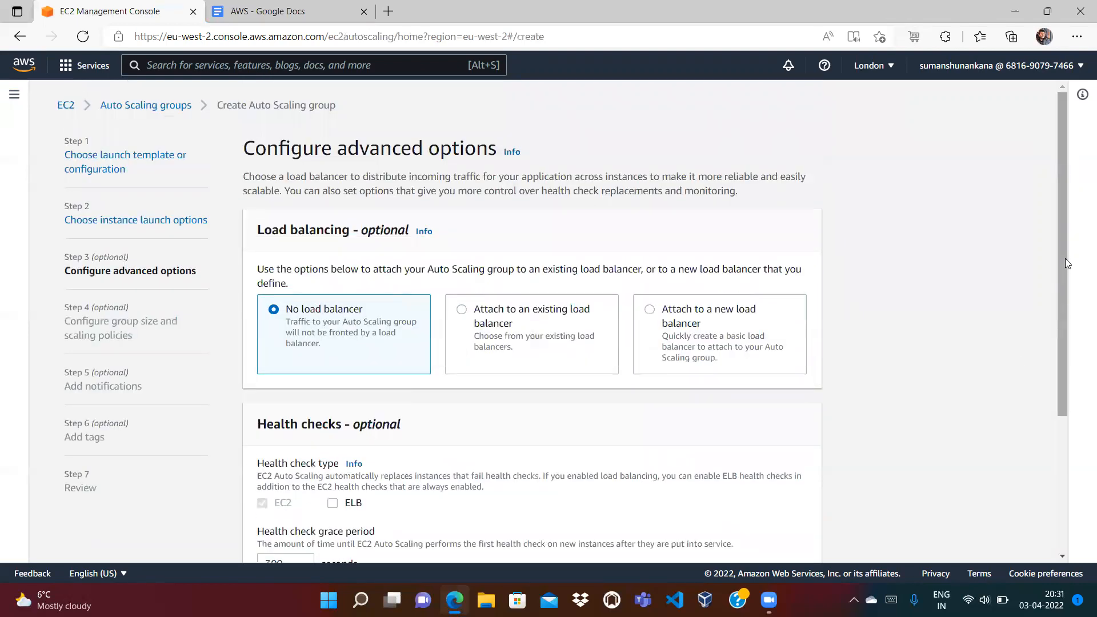
left_click_drag(1062, 249, 1064, 296)
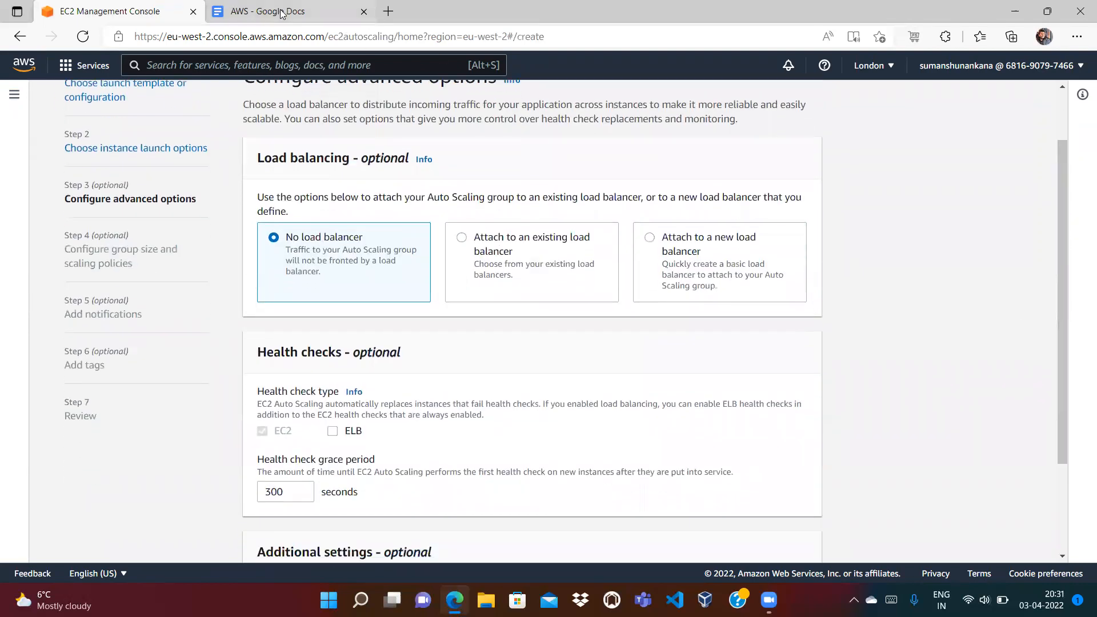
Step: Review the user-to-ALB-to-EC2 diagram in the AWS notes and return to the Auto Scaling group form
left_click(282, 11)
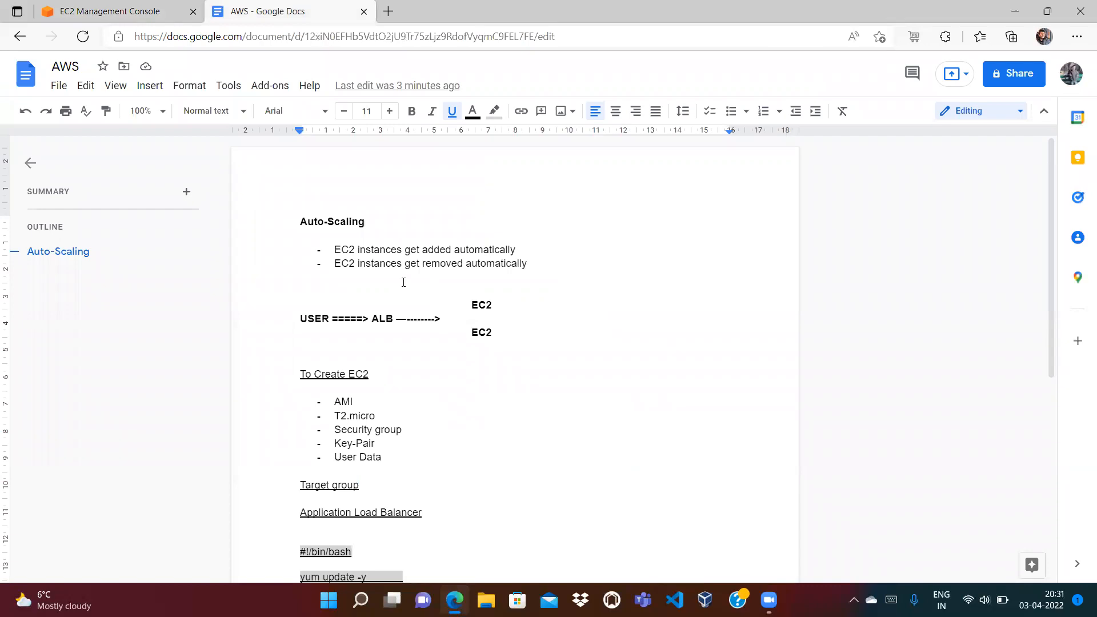
left_click_drag(296, 308, 475, 343)
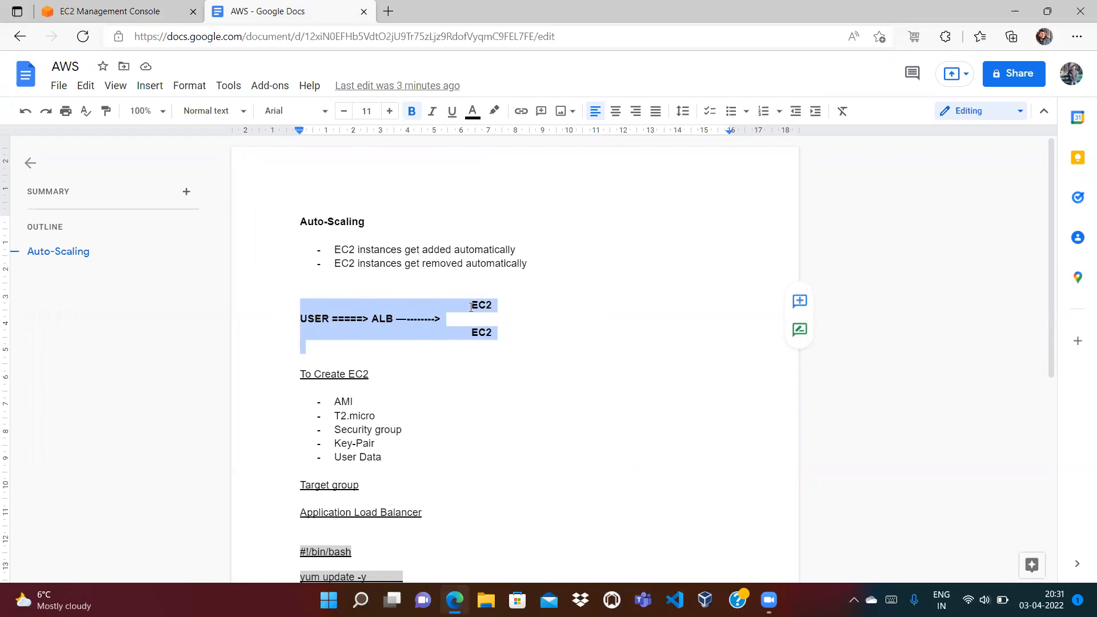
left_click(515, 335)
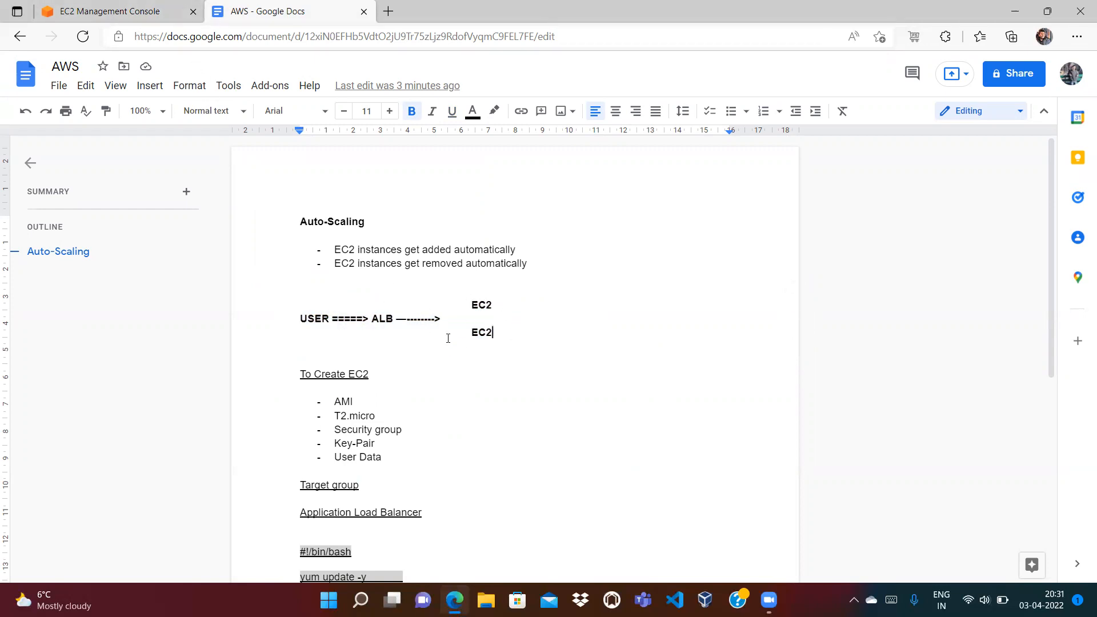
double_click(378, 317)
left_click(160, 8)
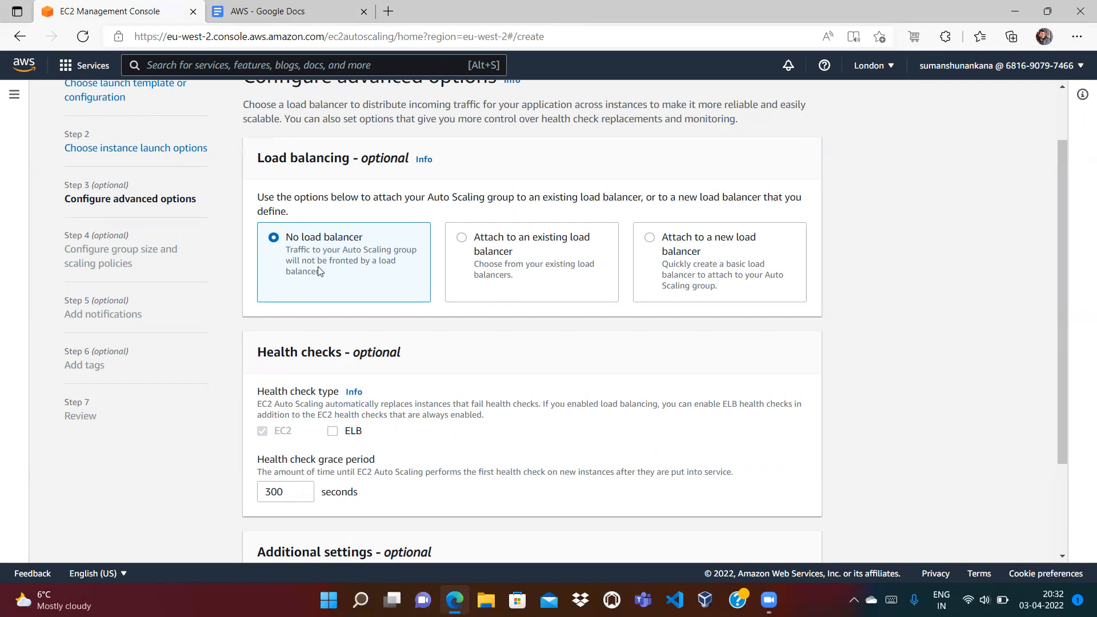
Step: Attach the group to a new Application Load Balancer with the Internet-facing scheme
left_click(464, 240)
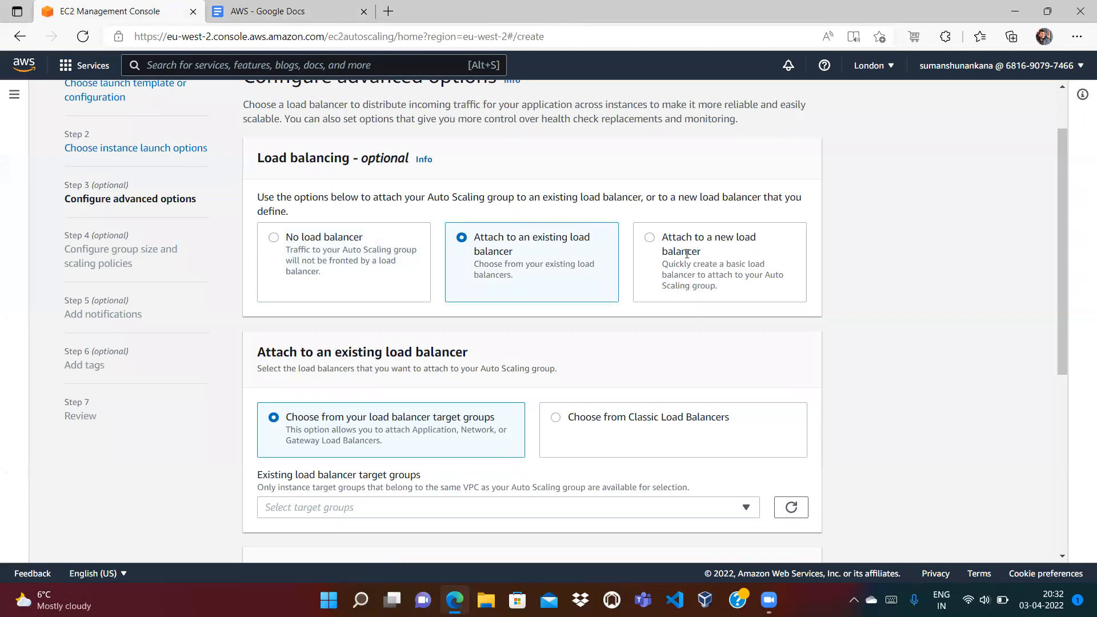
left_click(657, 240)
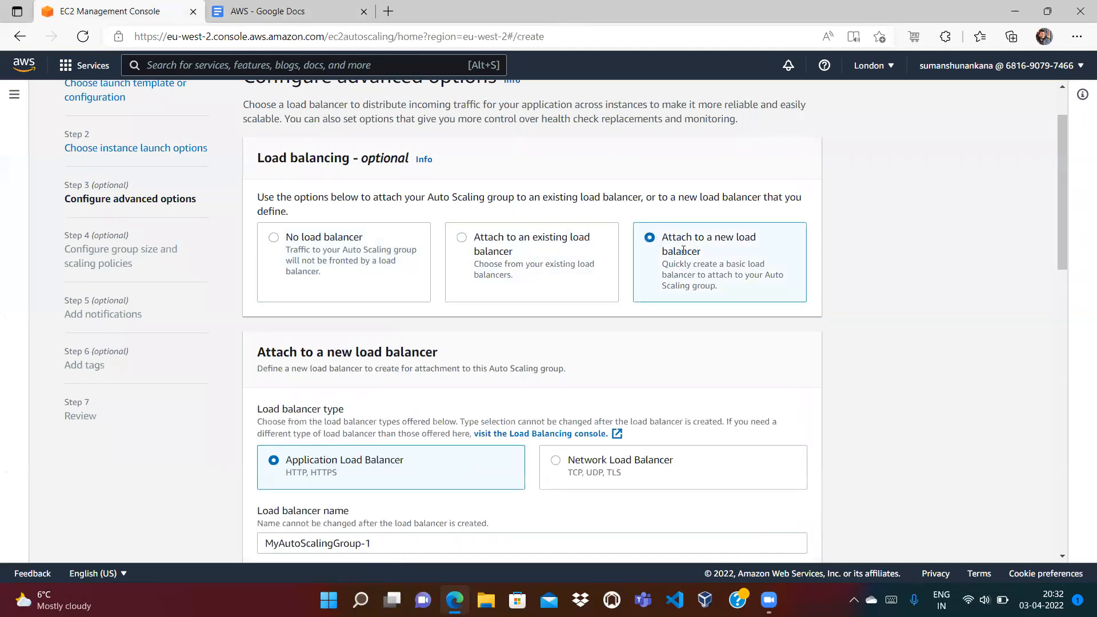
left_click_drag(1060, 203, 1064, 266)
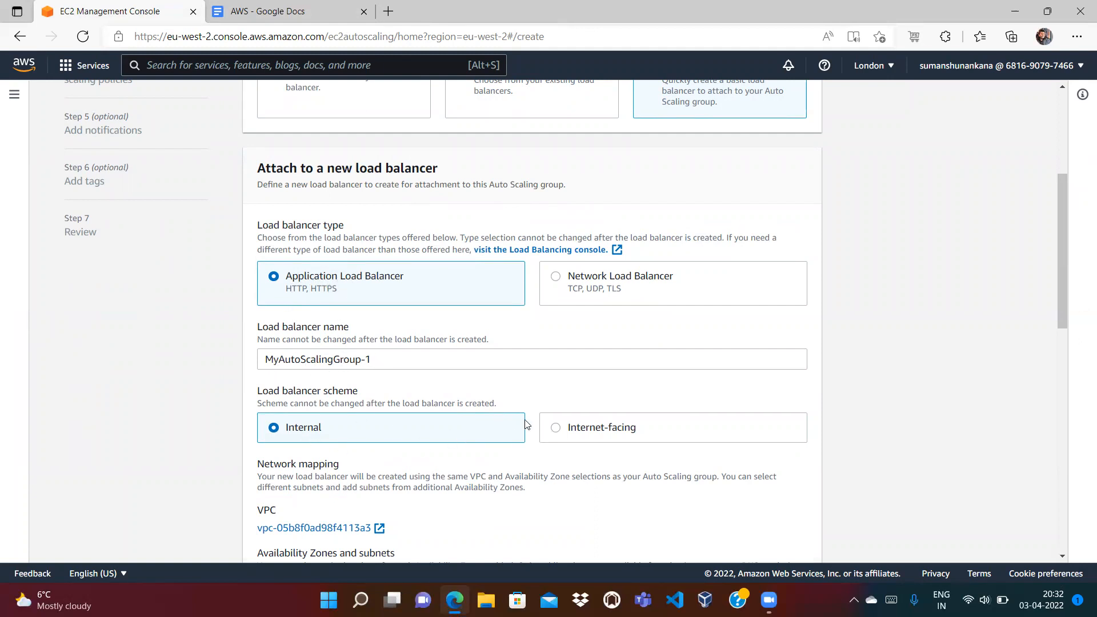
left_click(558, 430)
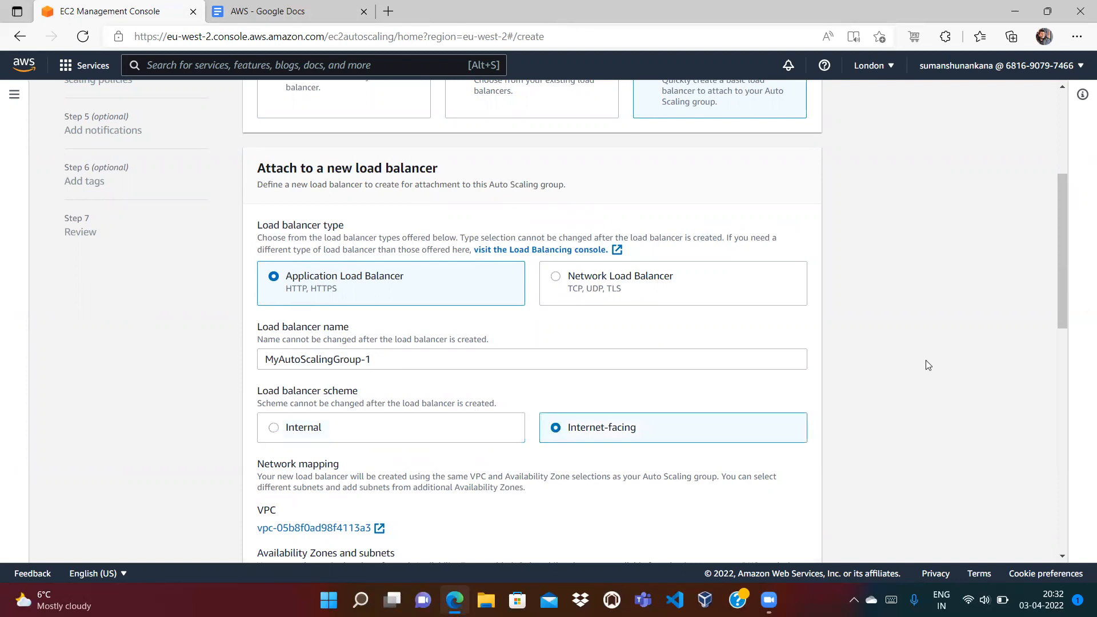
Step: Route the load balancer's HTTP port 80 listener to a new target group named MyTargetGroup
left_click_drag(1060, 268, 1065, 333)
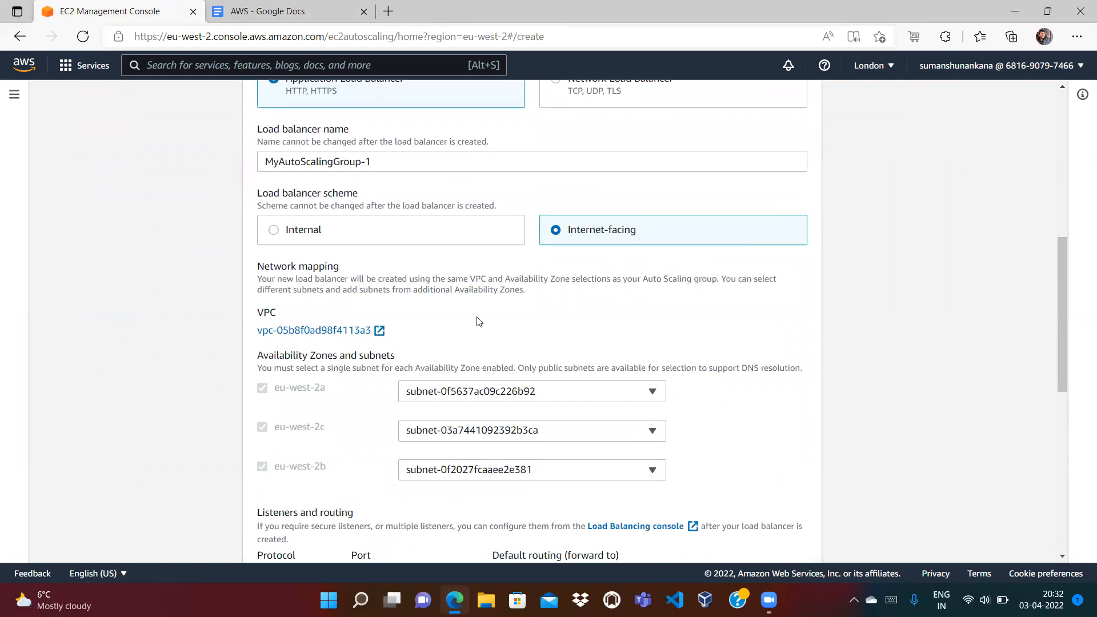
left_click_drag(1061, 296, 1066, 356)
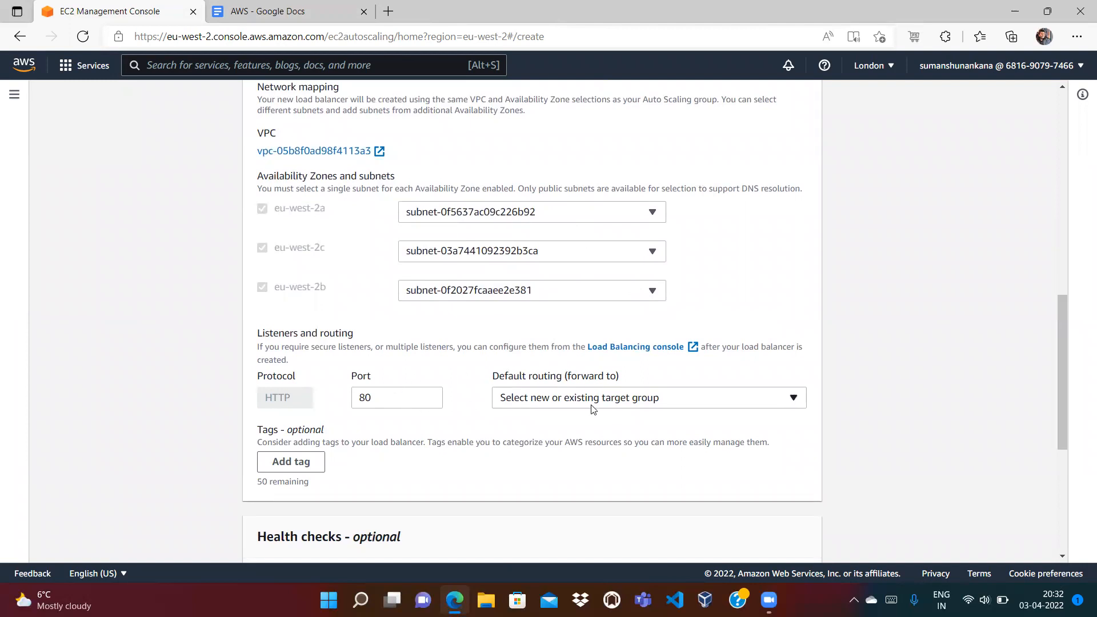
left_click(274, 11)
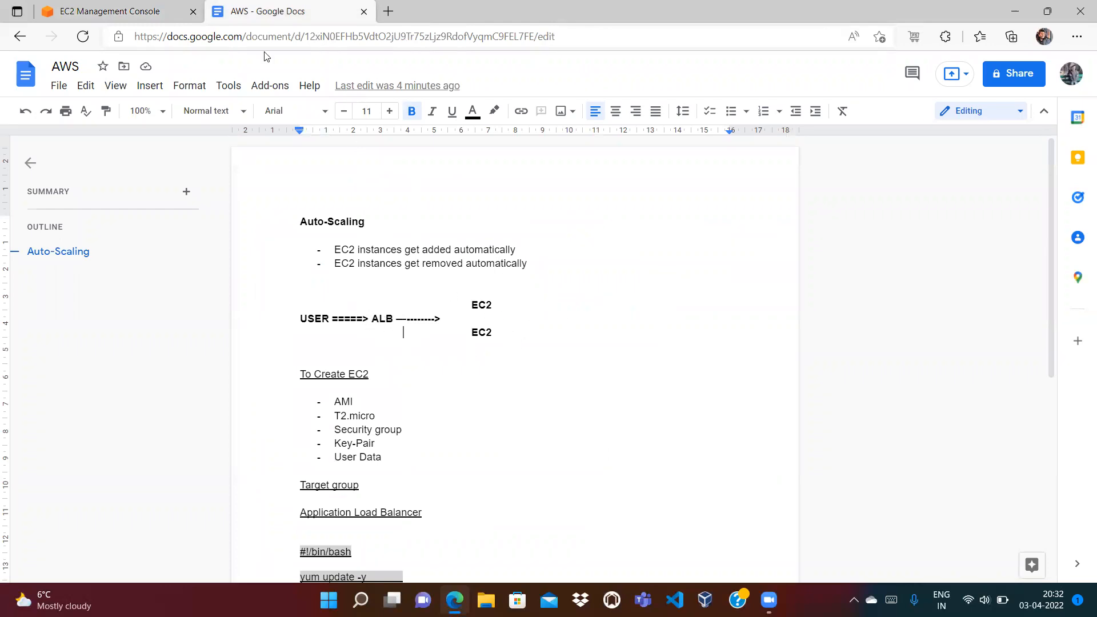
left_click(167, 11)
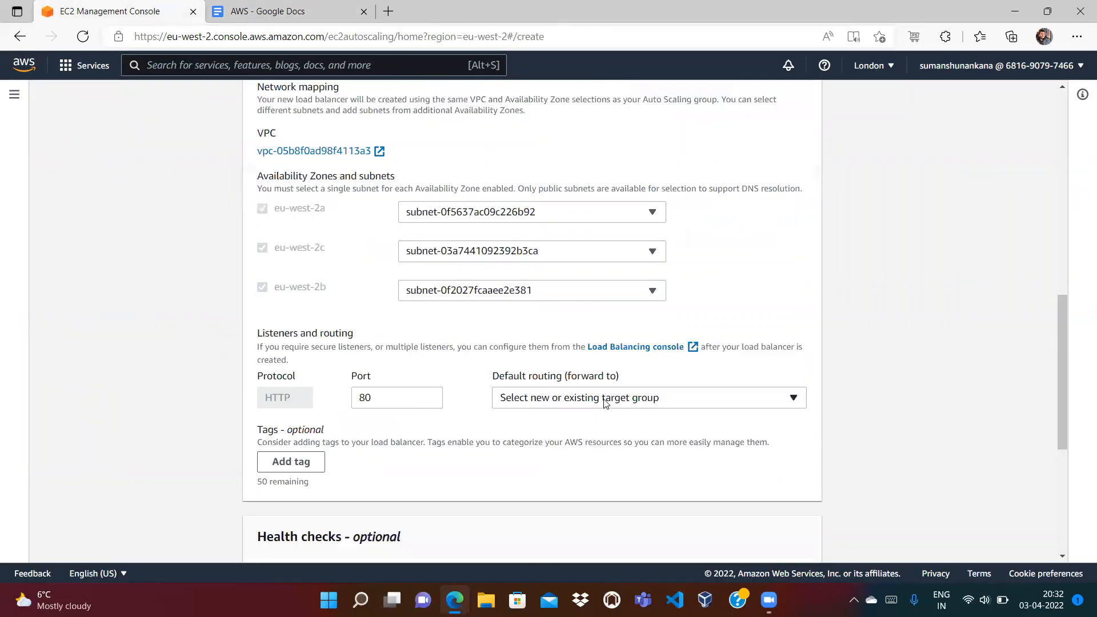
left_click(568, 404)
left_click(535, 442)
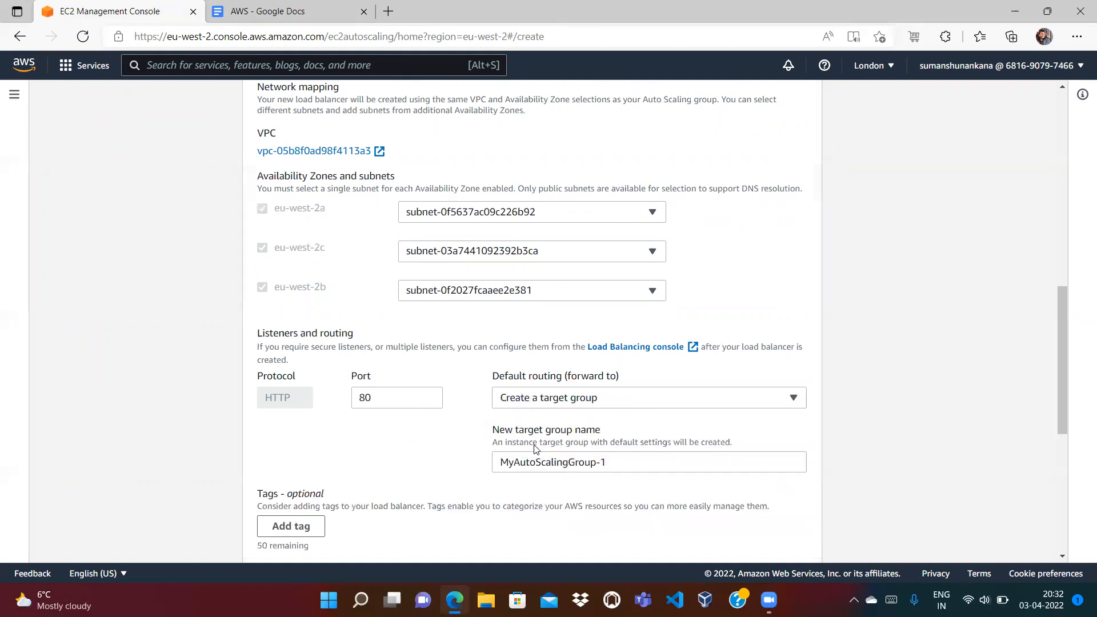
left_click(628, 460)
key("ctrl+a")
type("MyTargetGroup")
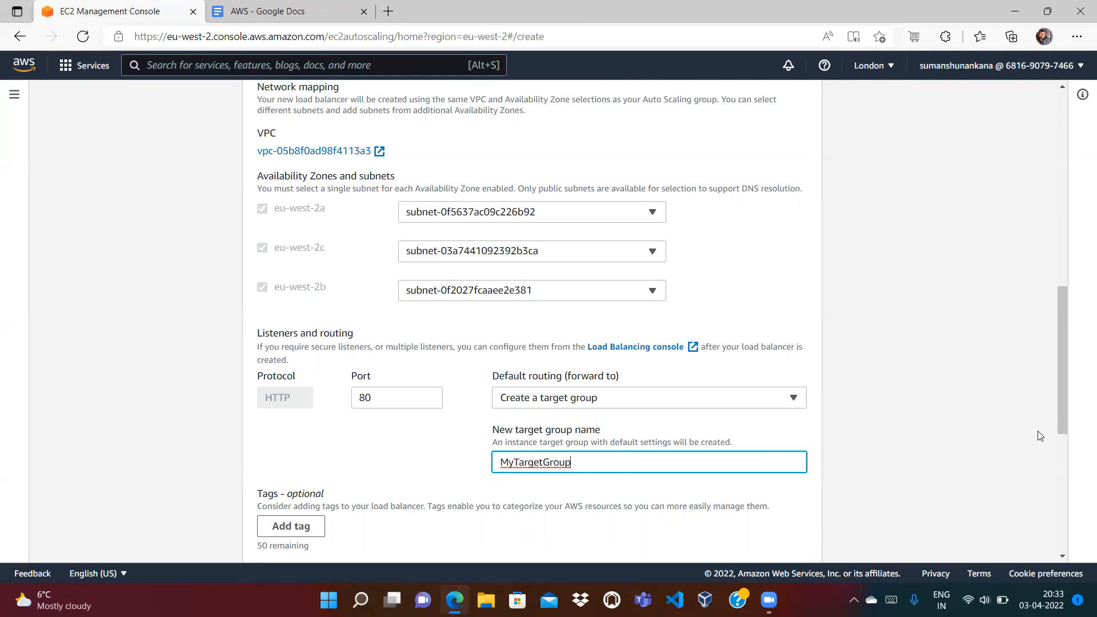
Step: Enable ELB health checks for the group and continue to the group size and scaling policies
left_click_drag(1059, 402, 1066, 518)
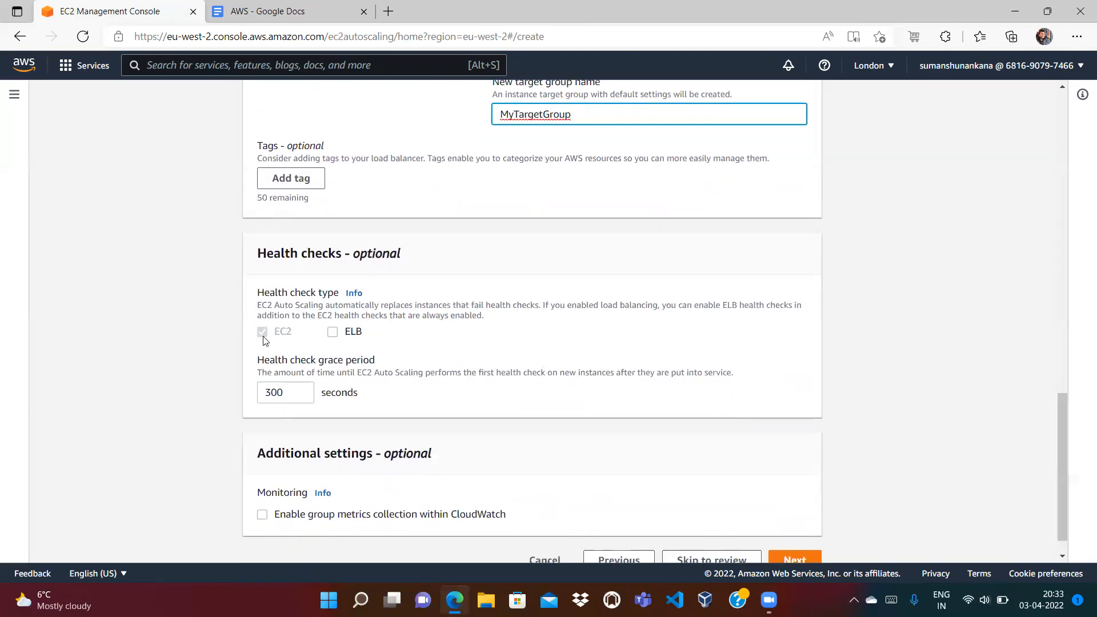
left_click(334, 336)
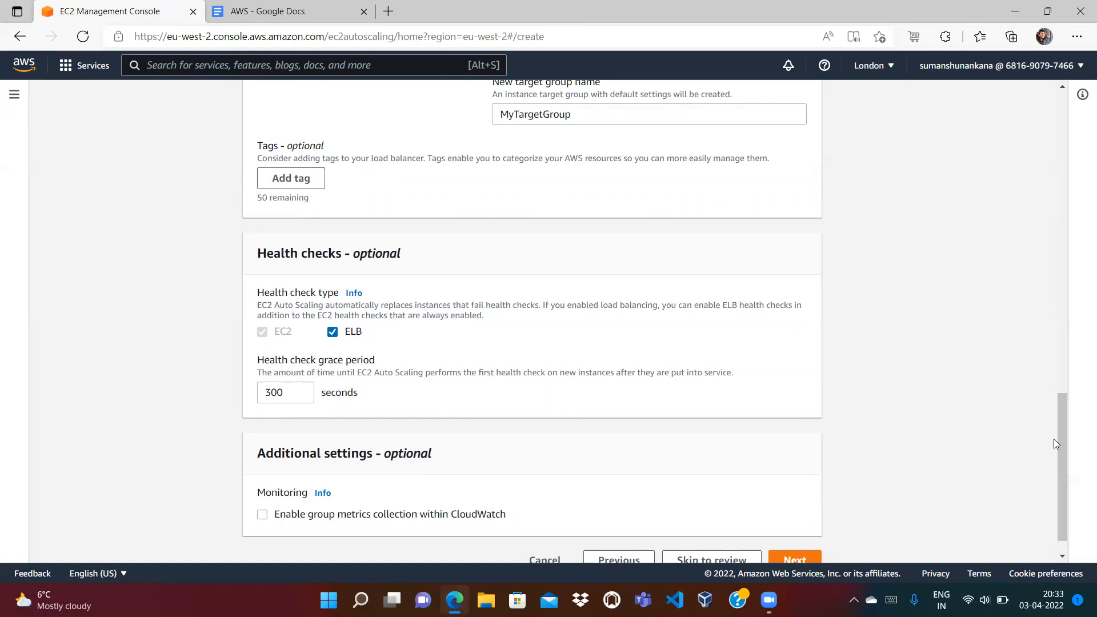
left_click_drag(1057, 439, 1061, 454)
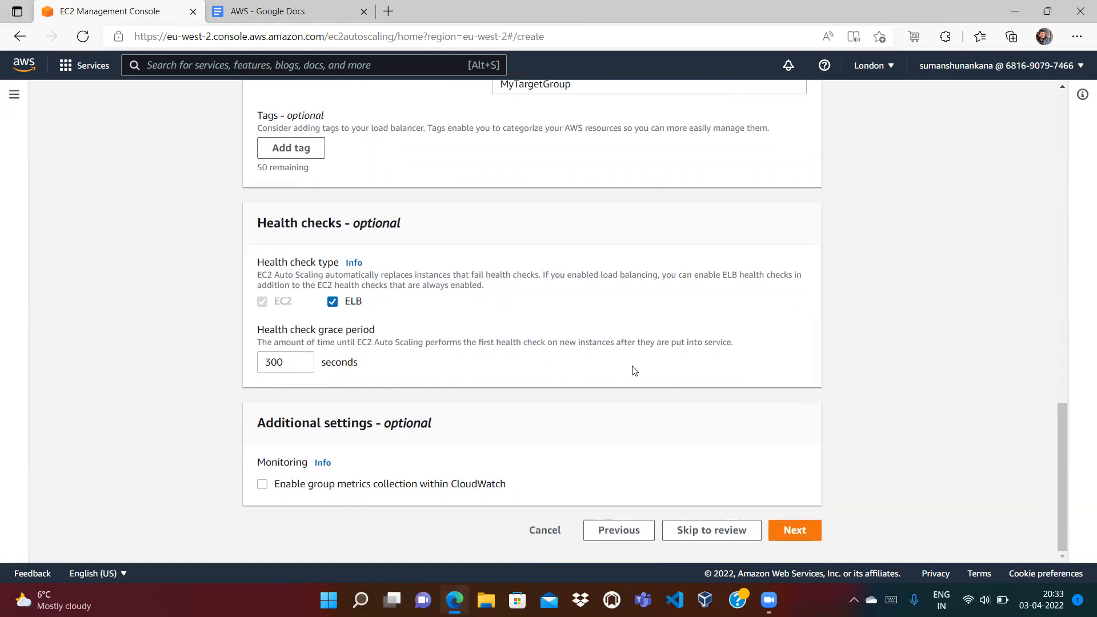
left_click(800, 534)
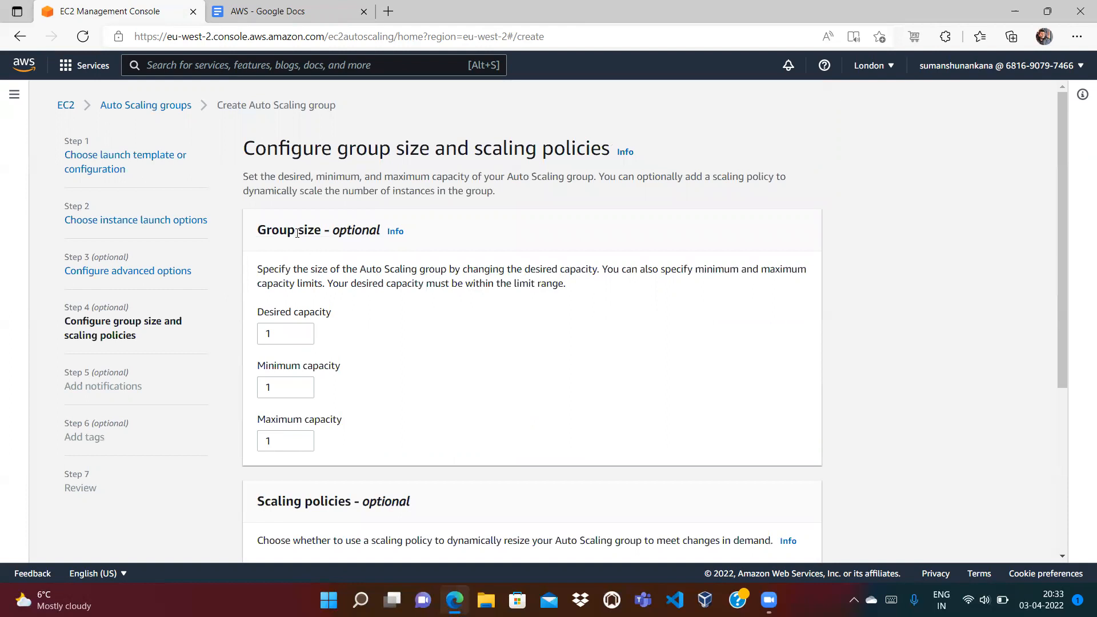
Step: Set the group's desired capacity to 2 and maximum capacity to 4, consulting the AWS notes
left_click(282, 16)
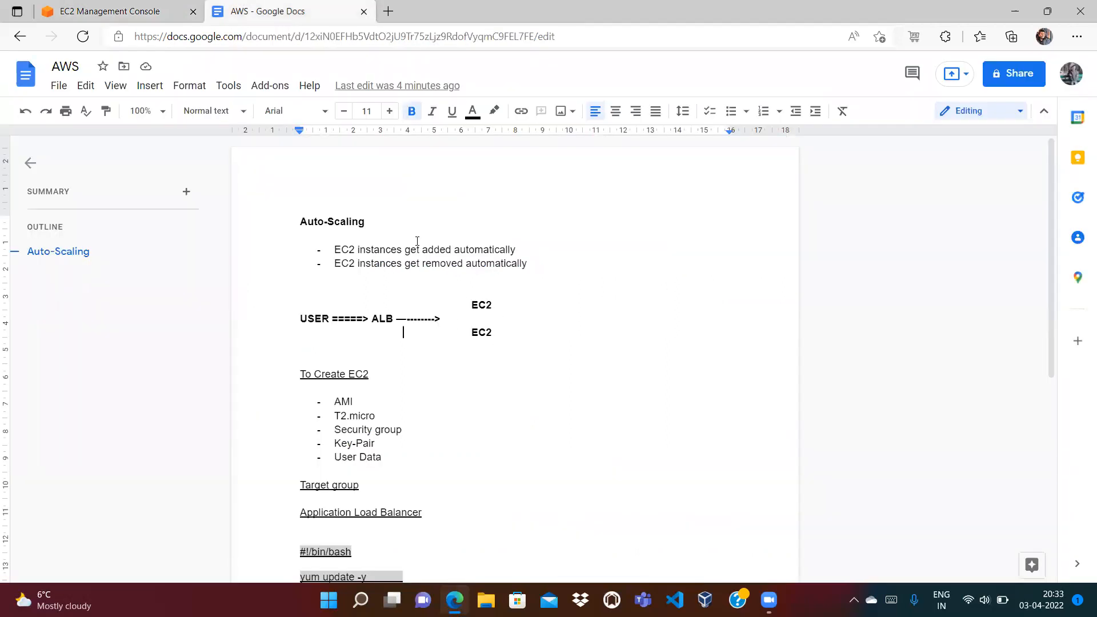
key("ctrl+Tab")
left_click(284, 324)
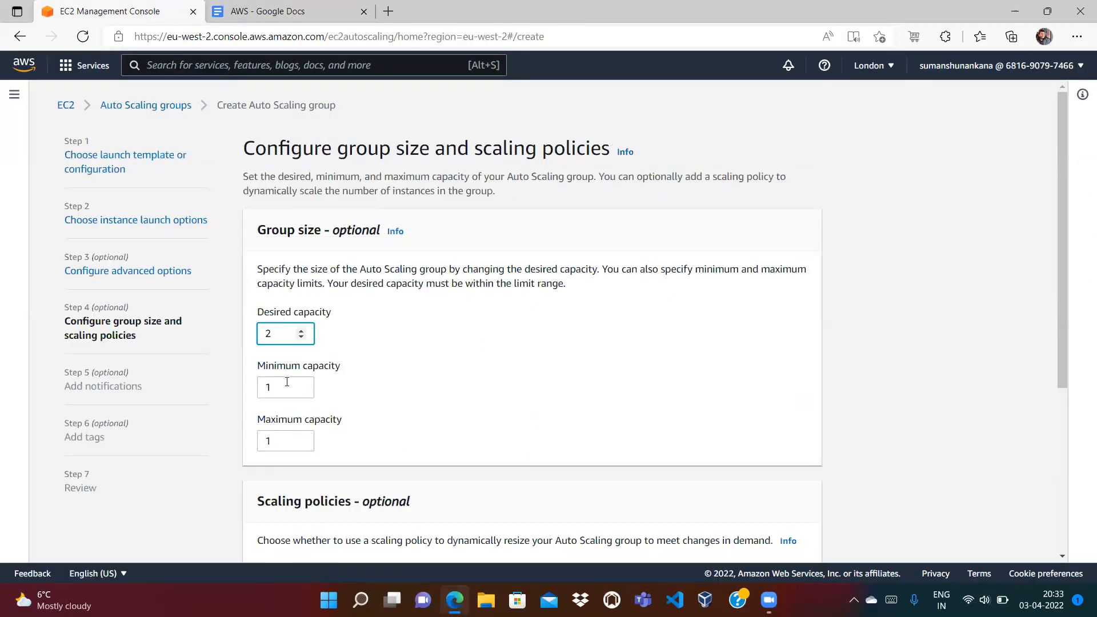
left_click(292, 439)
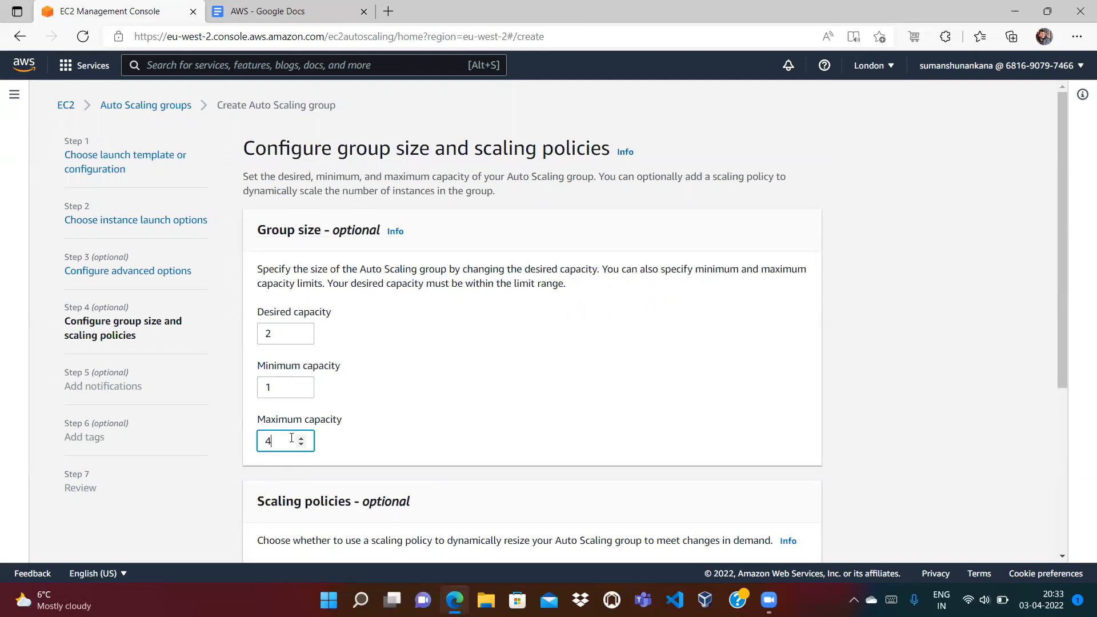
left_click(291, 13)
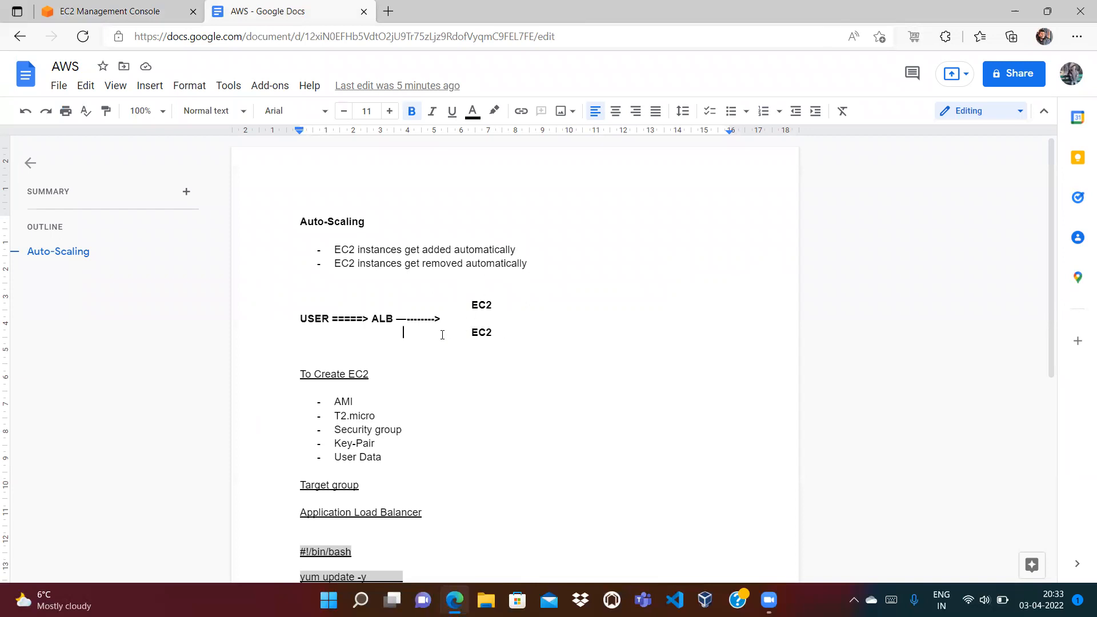
left_click(127, 13)
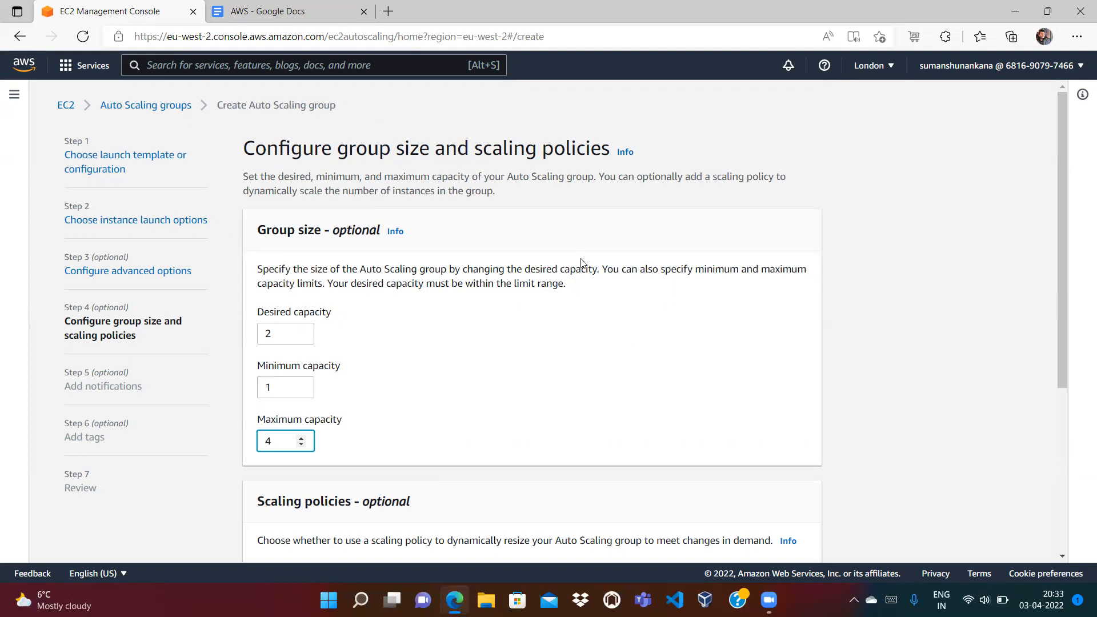
Step: Choose a target tracking scaling policy with Application Load Balancer request count per target as its metric type
scroll(1064, 315, "down", 2)
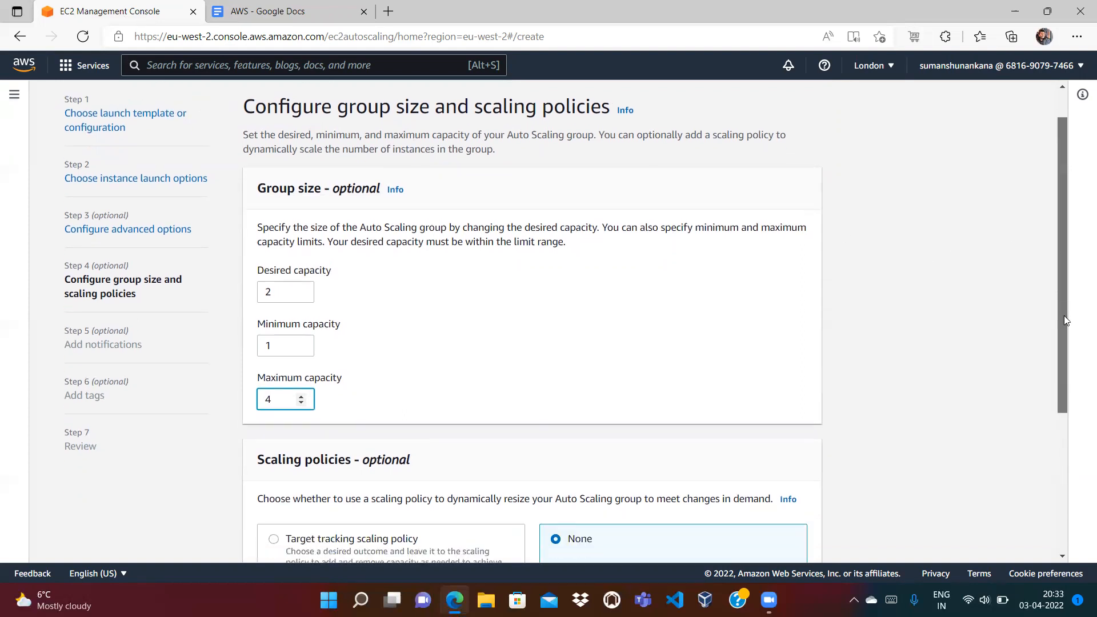
scroll(1064, 316, "down", 4)
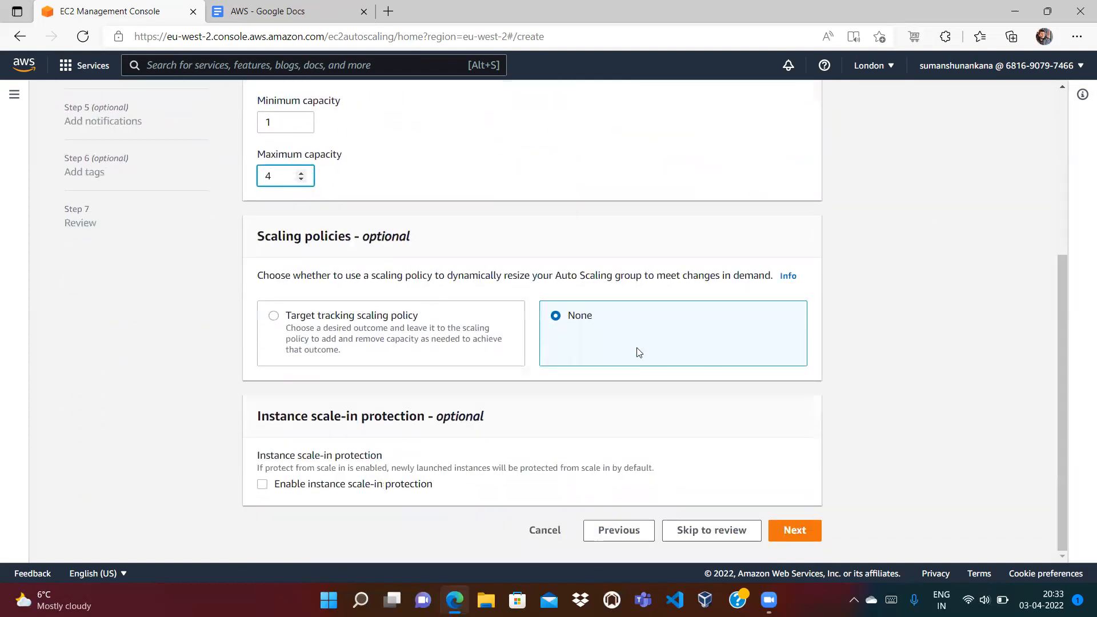
left_click(294, 14)
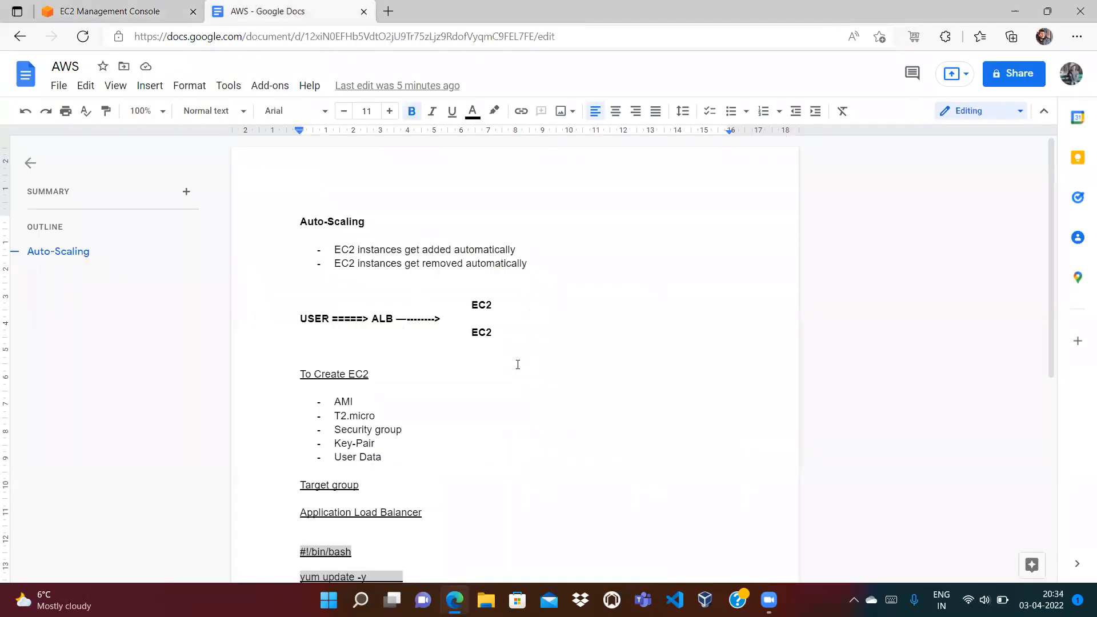
left_click(132, 9)
left_click(275, 341)
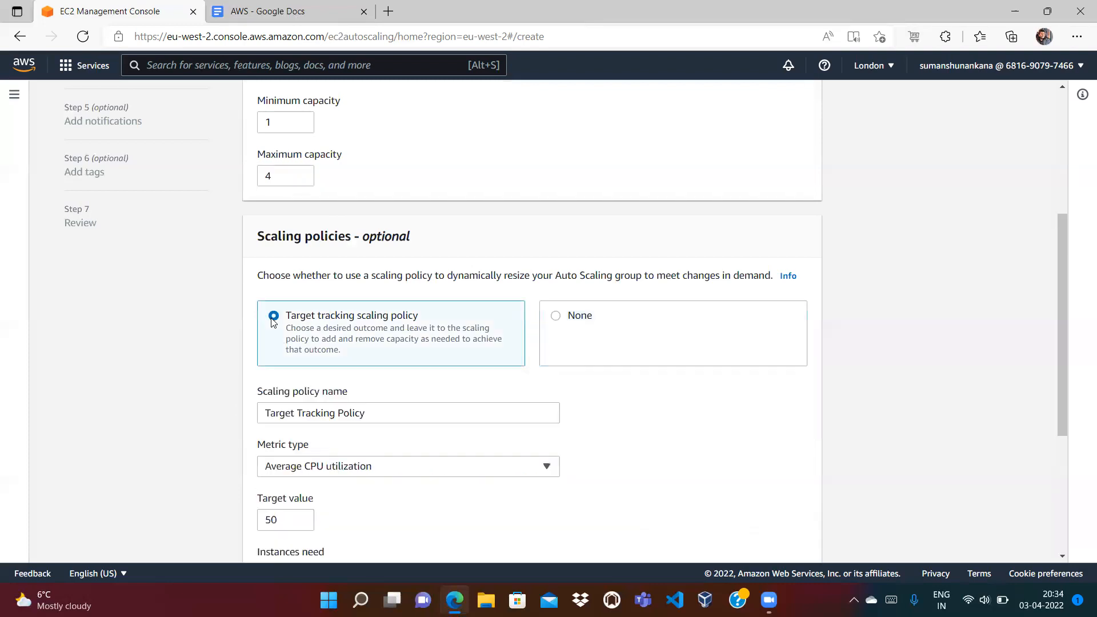
left_click(415, 472)
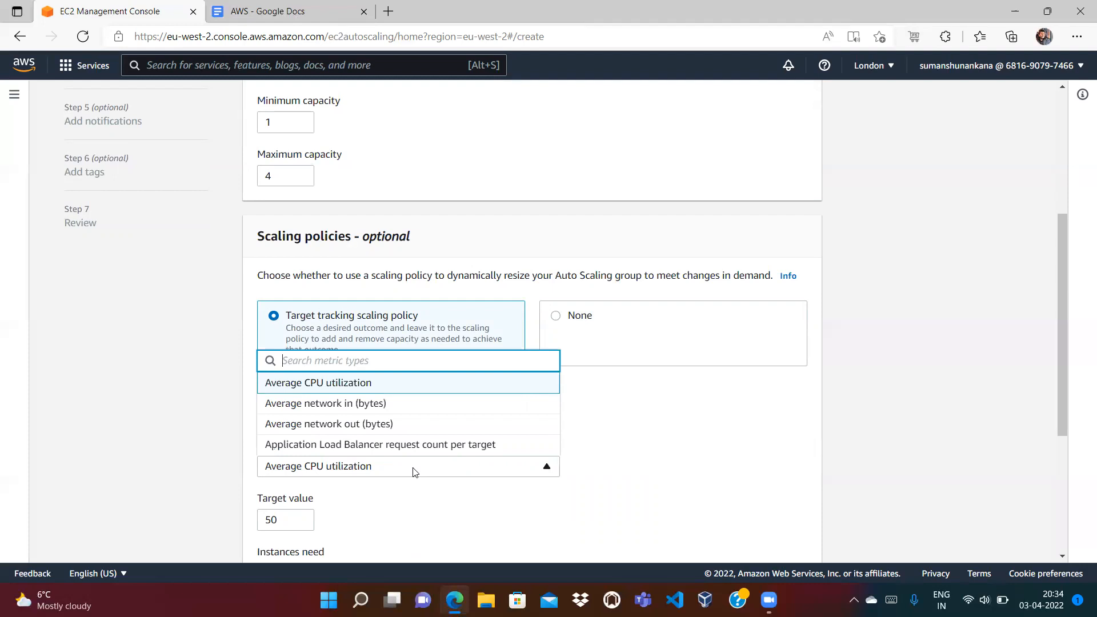
left_click(348, 507)
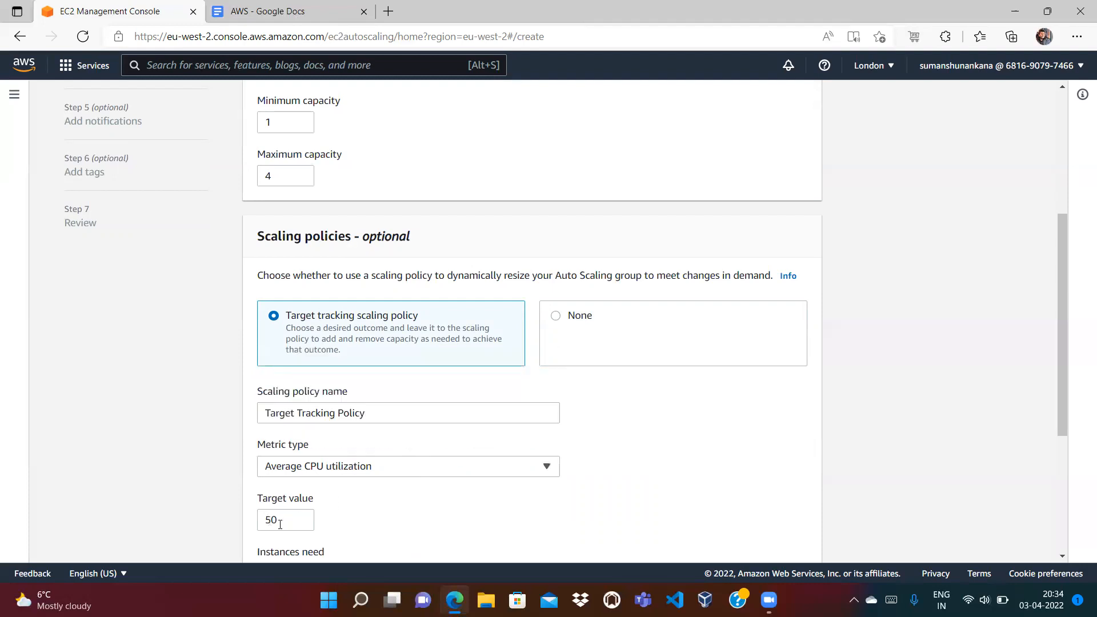
left_click(363, 465)
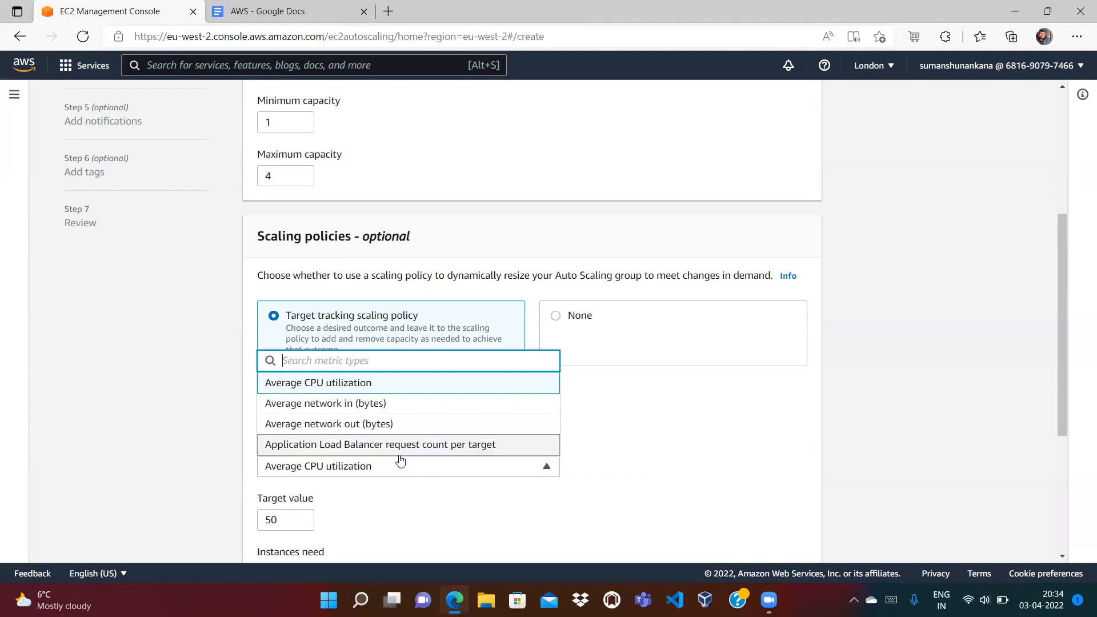
left_click(394, 455)
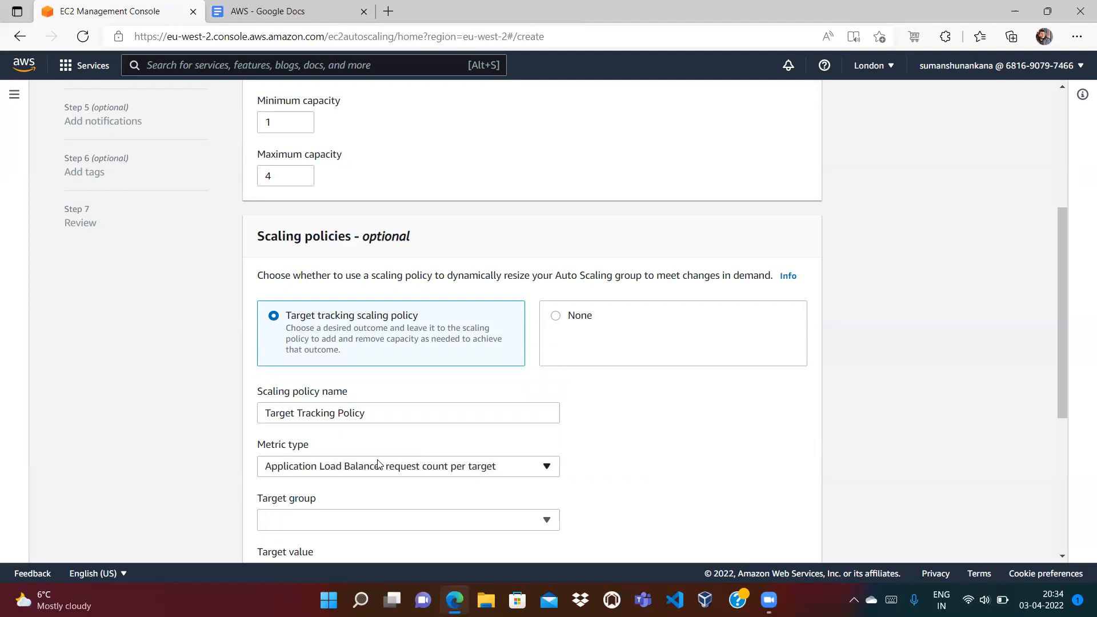
Step: Try Average network out, Average network in and Average CPU utilization as the target tracking policy's metric type
left_click(378, 465)
left_click(347, 423)
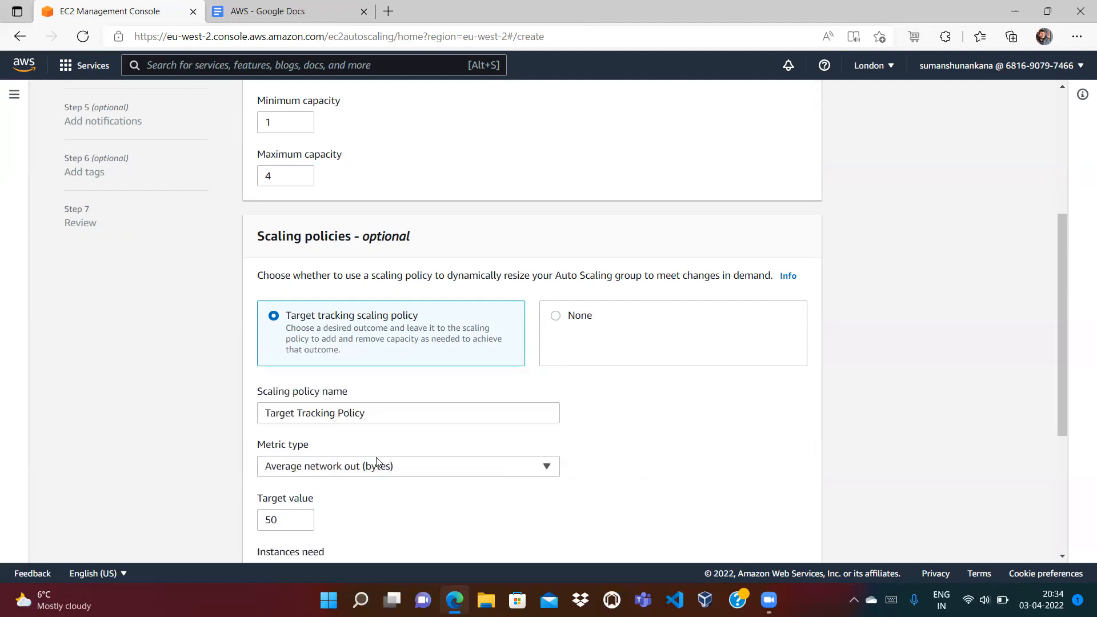
left_click(368, 470)
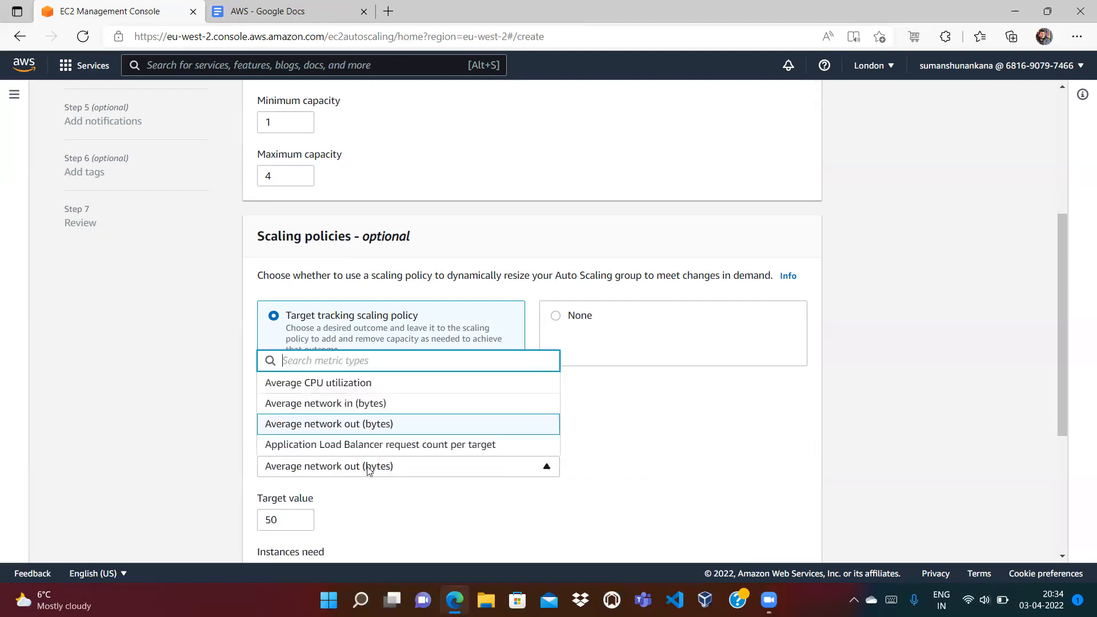
left_click(348, 406)
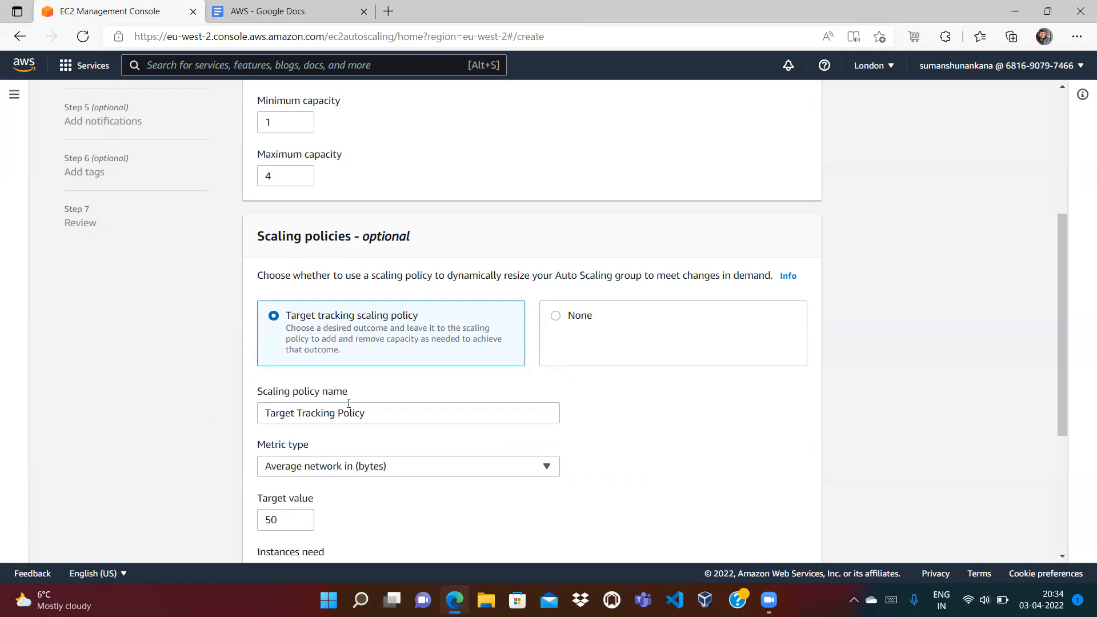
left_click(329, 470)
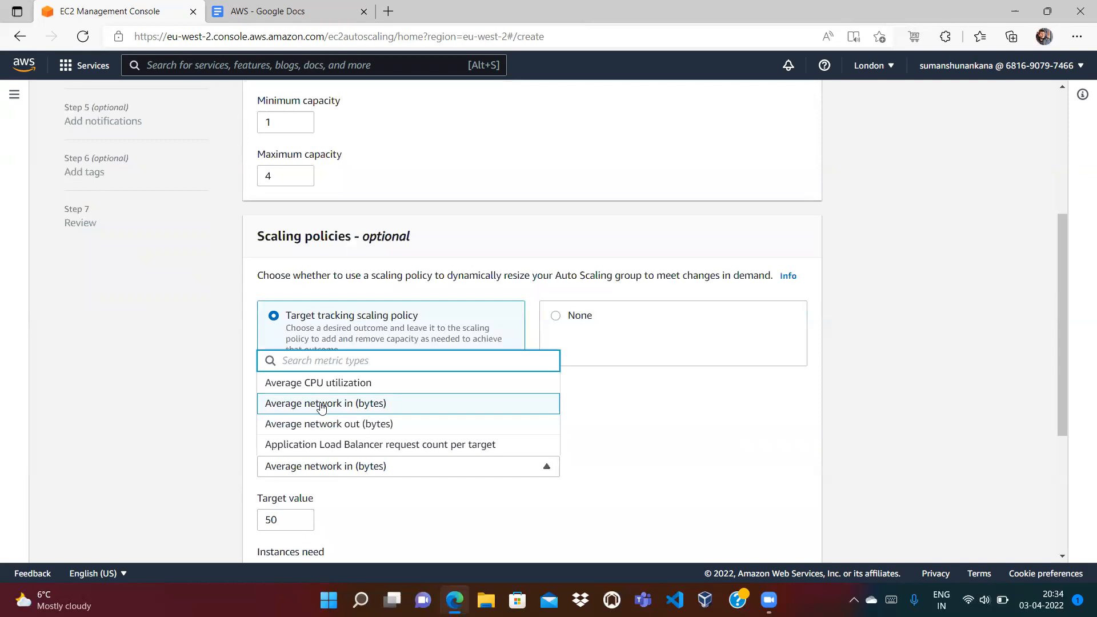
left_click(318, 384)
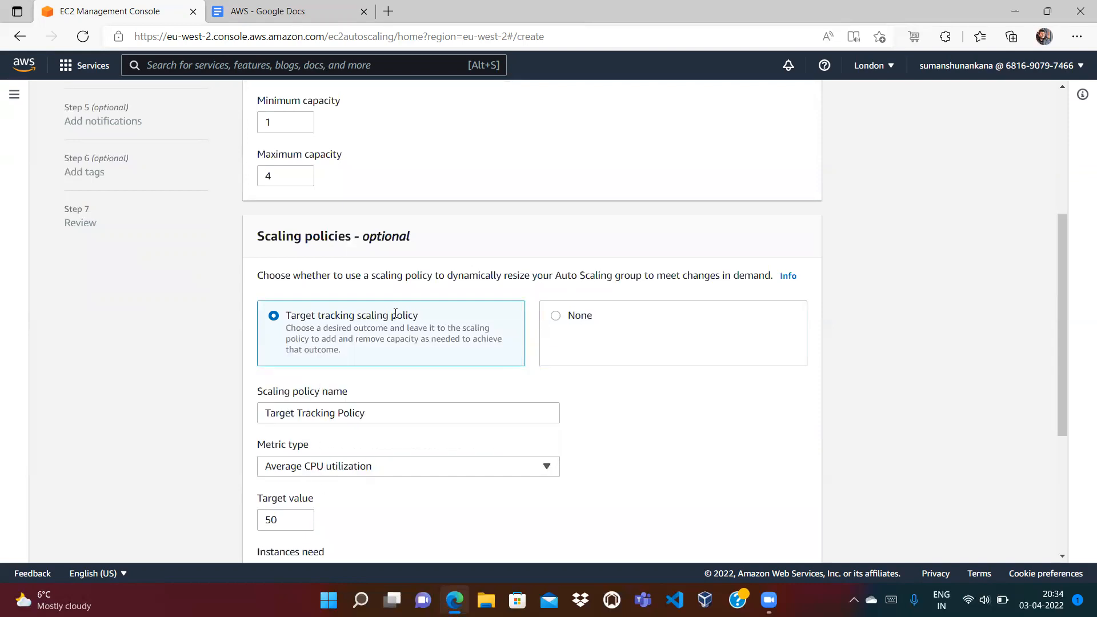
Step: Set the group's scaling policies to None and continue to the notifications step
left_click(558, 316)
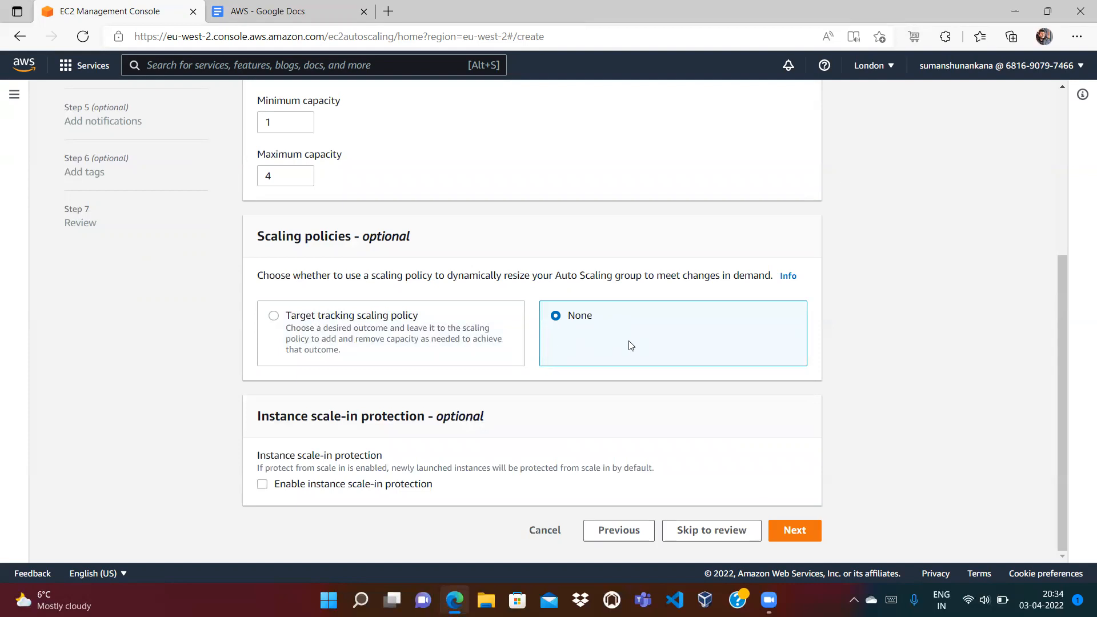
right_click(1058, 369)
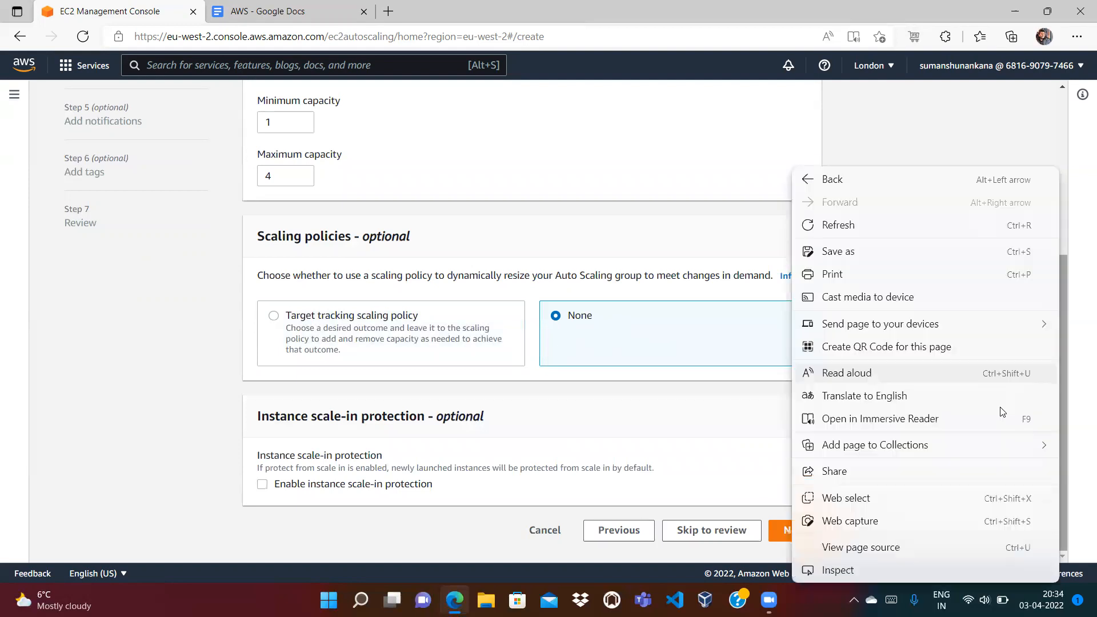
left_click(724, 410)
left_click(802, 536)
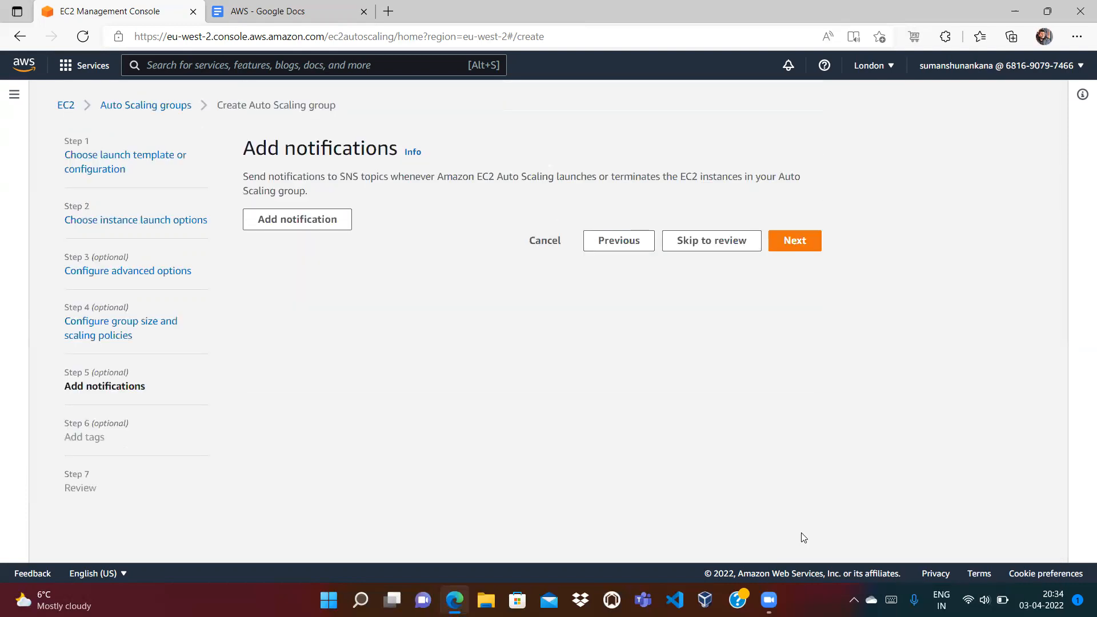
Step: Continue without adding notifications or tags and create the Auto Scaling group from the review page
left_click(801, 250)
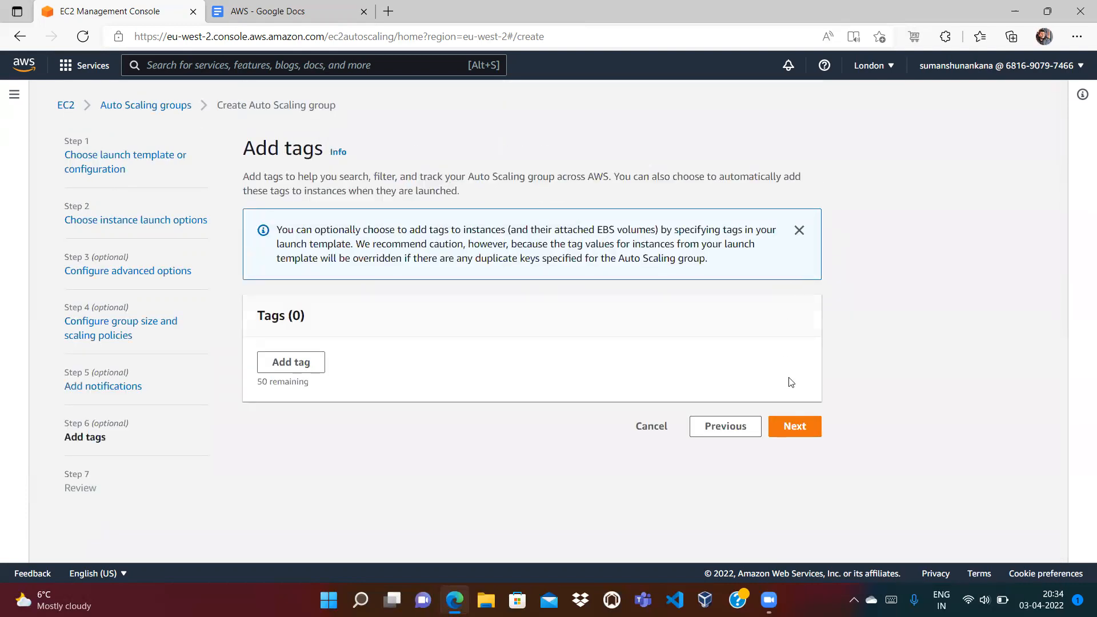
left_click(802, 430)
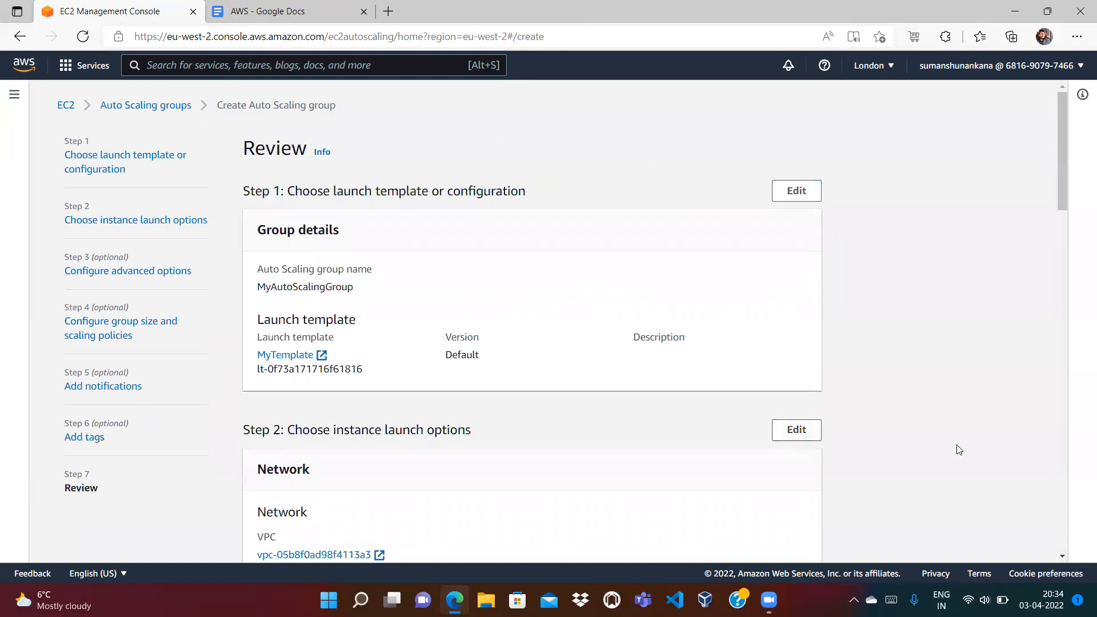
left_click_drag(1061, 168, 1081, 527)
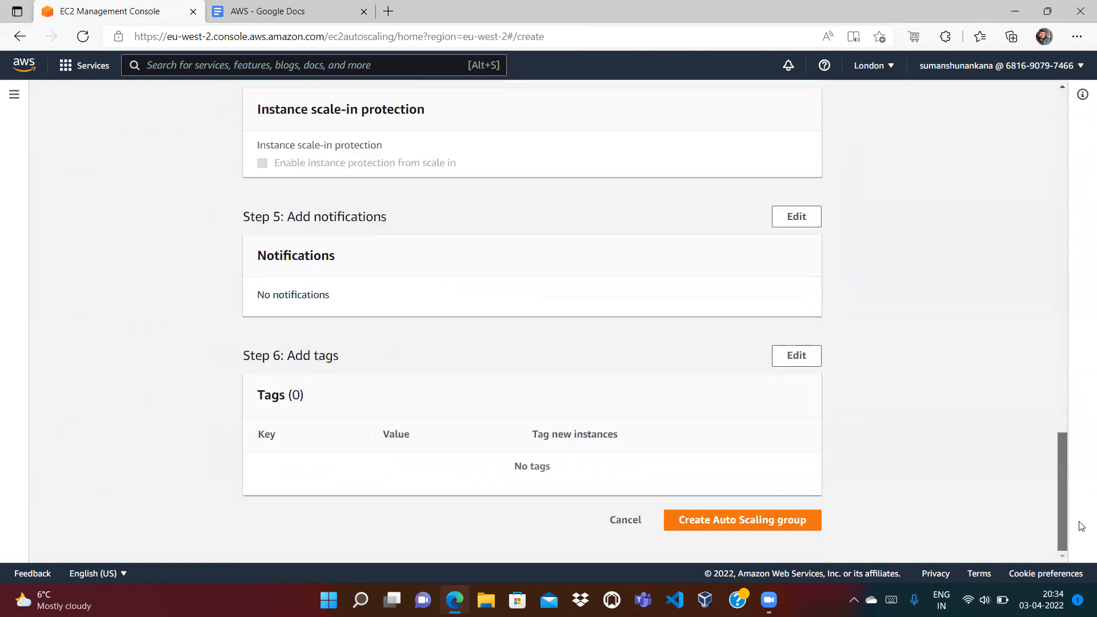
left_click(787, 529)
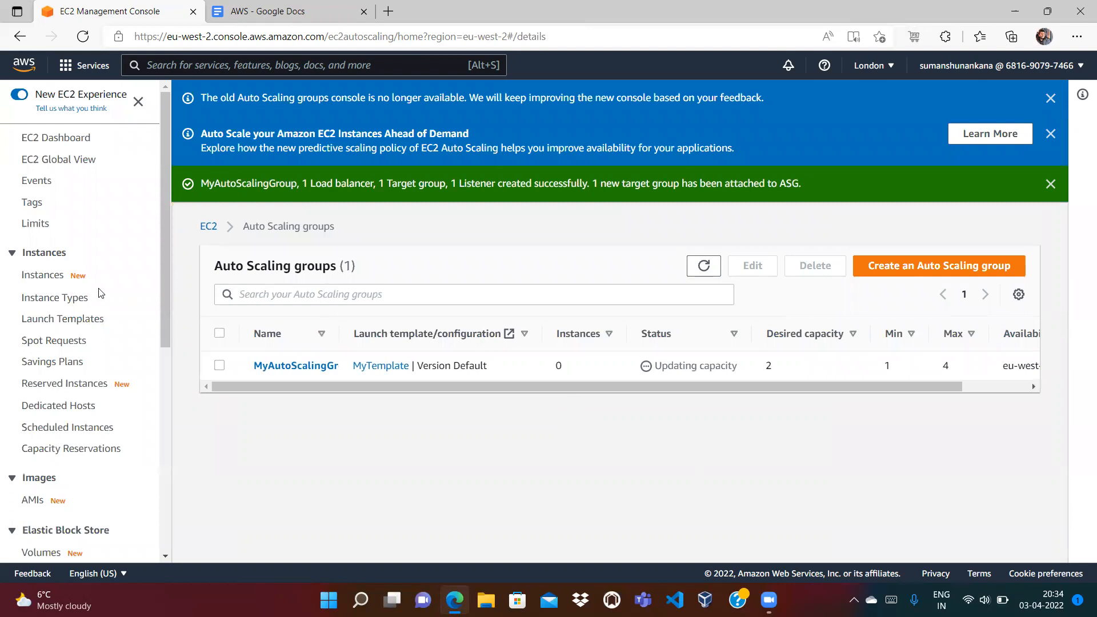
Step: Check the state of the two newly launched instances in the EC2 instances list, consulting the AWS notes
left_click(40, 277)
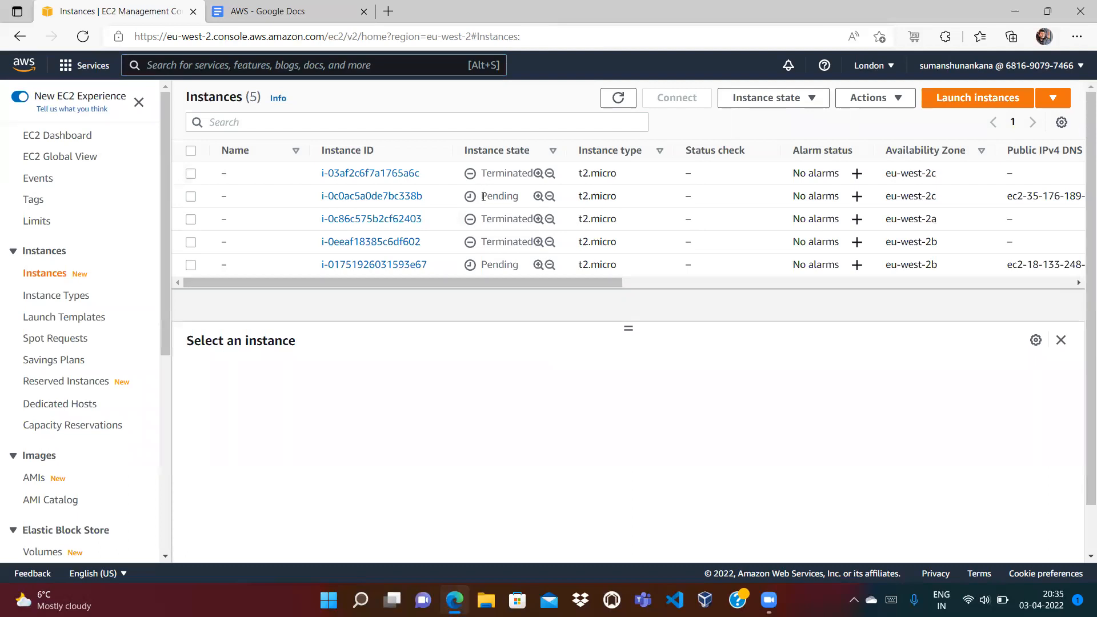
left_click_drag(483, 196, 515, 198)
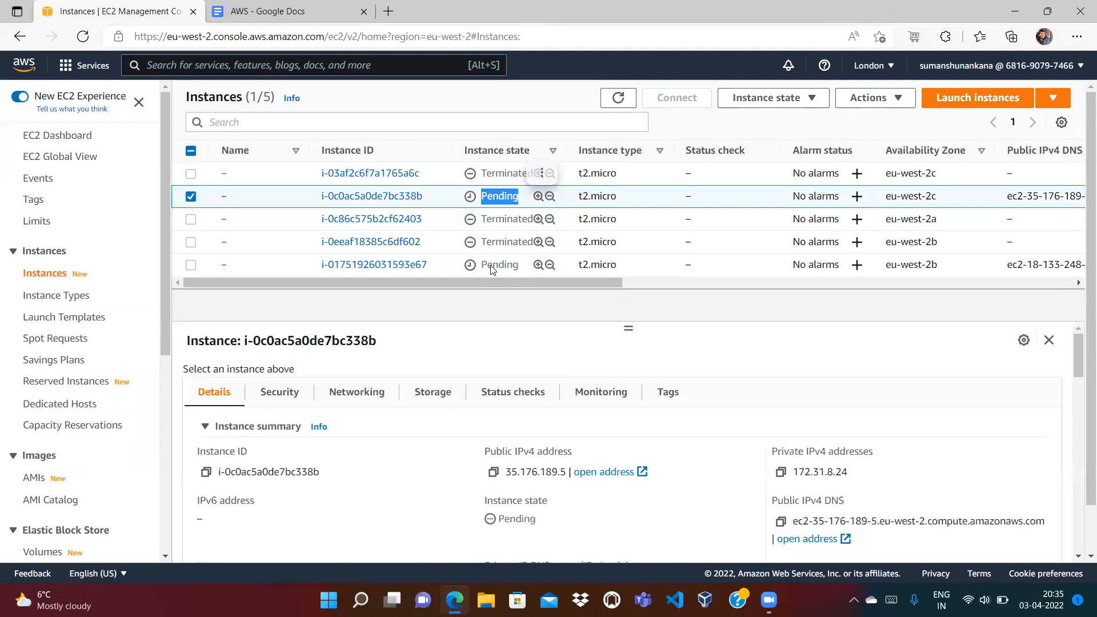
left_click_drag(482, 265, 515, 265)
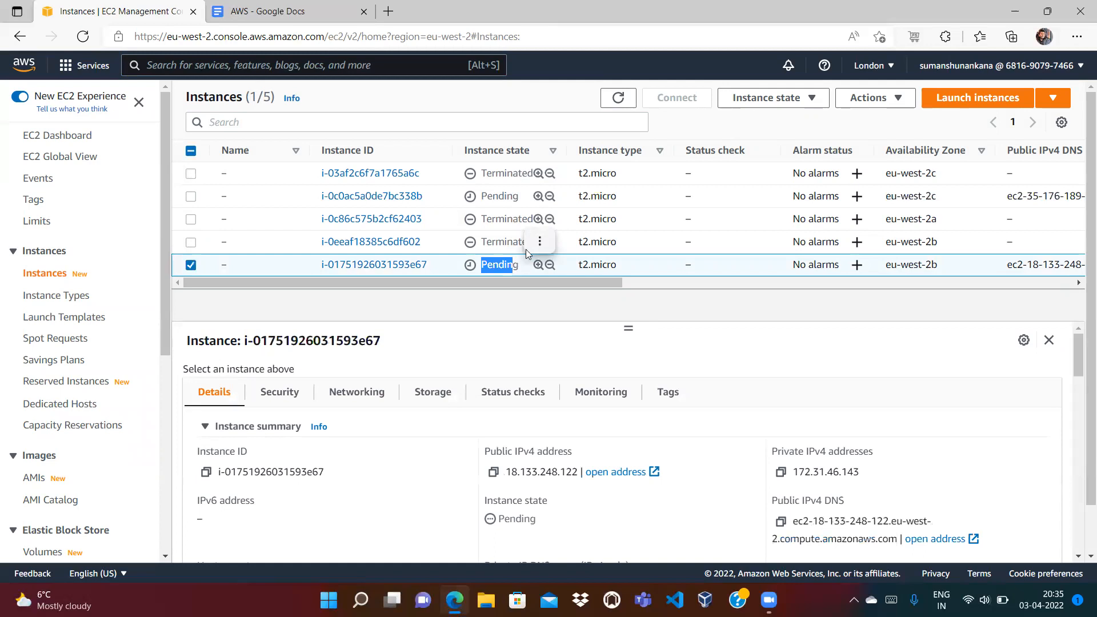
left_click(480, 301)
left_click(292, 6)
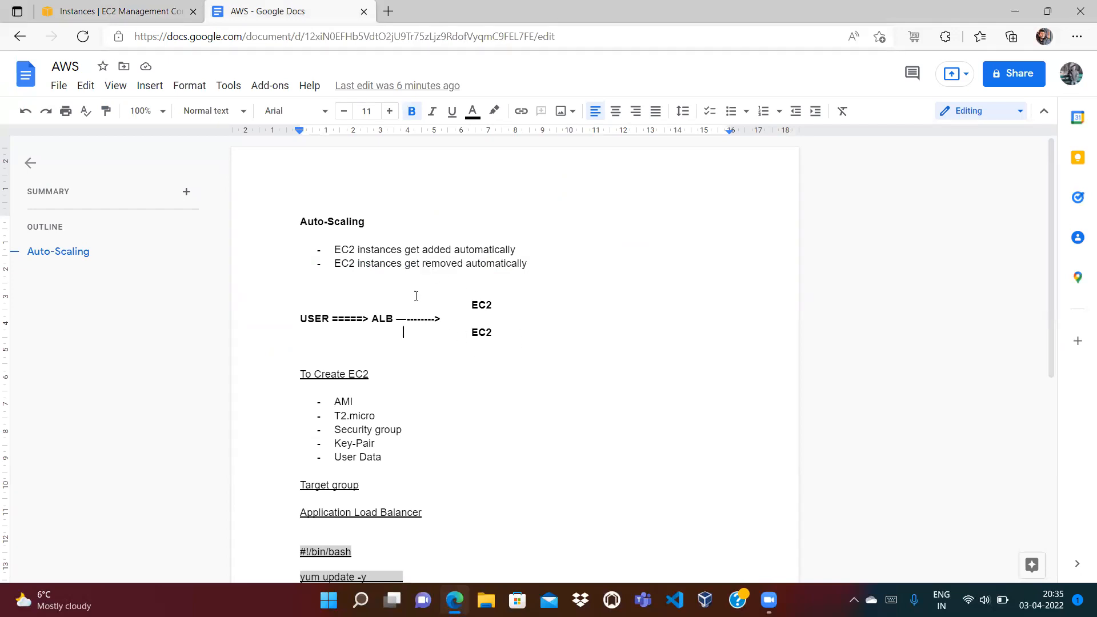
left_click(114, 11)
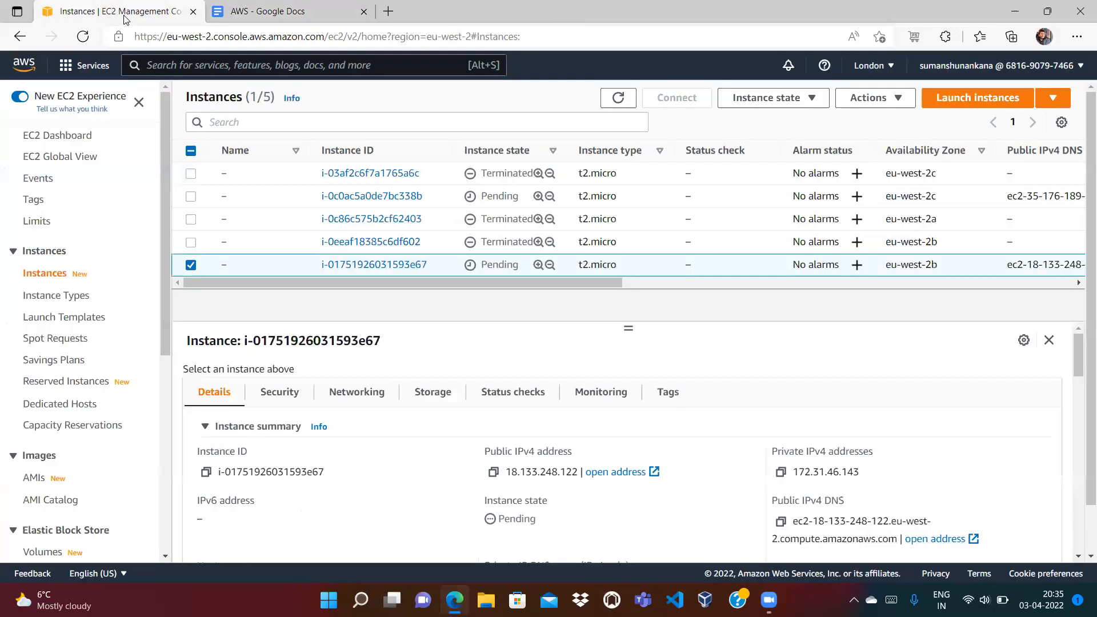
Step: Check the state of load balancer MyAutoScalingGroup-1, consulting the AWS notes, and refresh the load balancer list
scroll(163, 466, "down", 5)
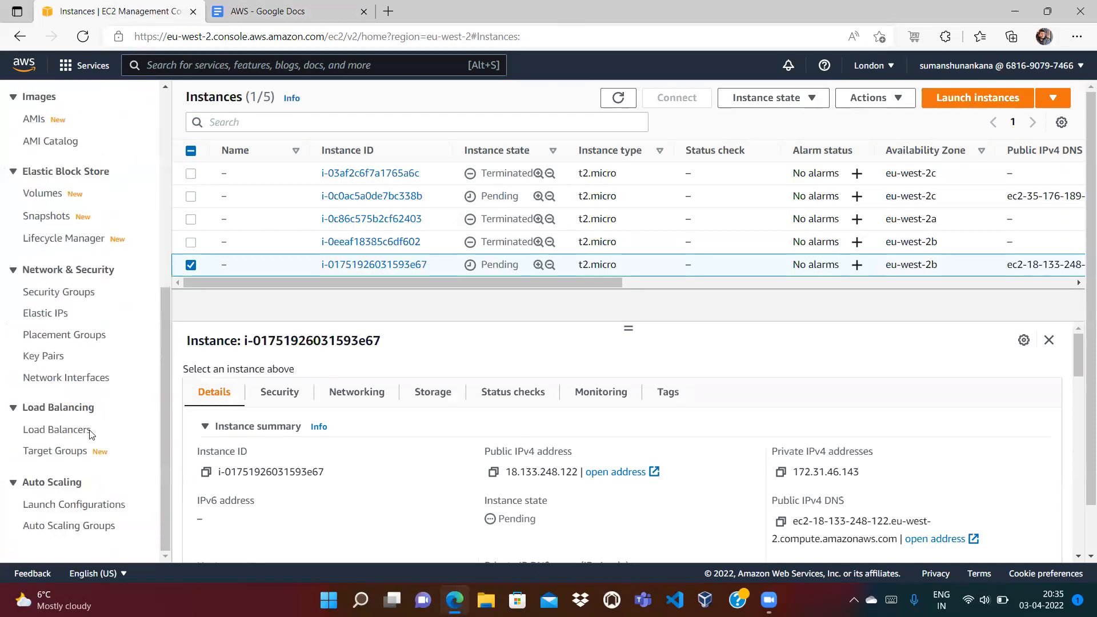
left_click(68, 436)
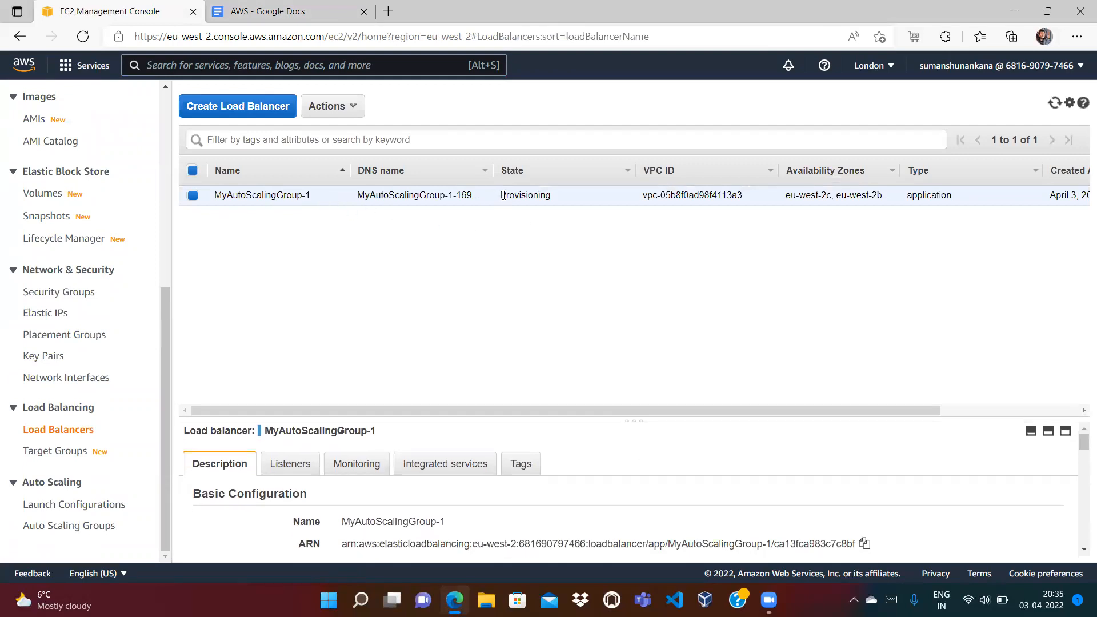
left_click_drag(501, 195, 572, 171)
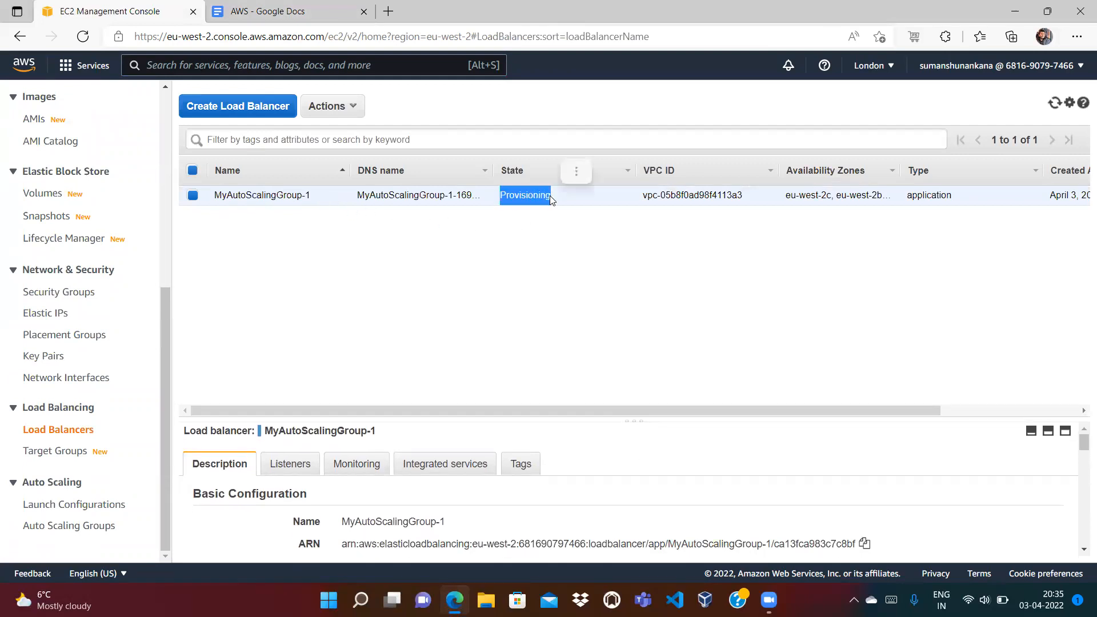
left_click(302, 7)
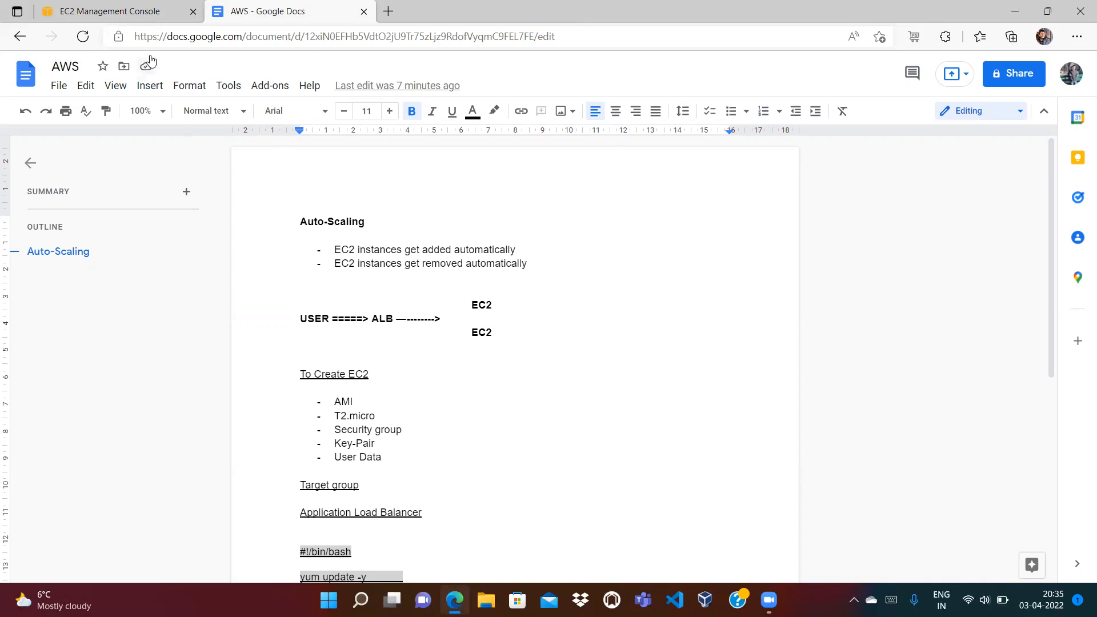
left_click(153, 9)
left_click(443, 301)
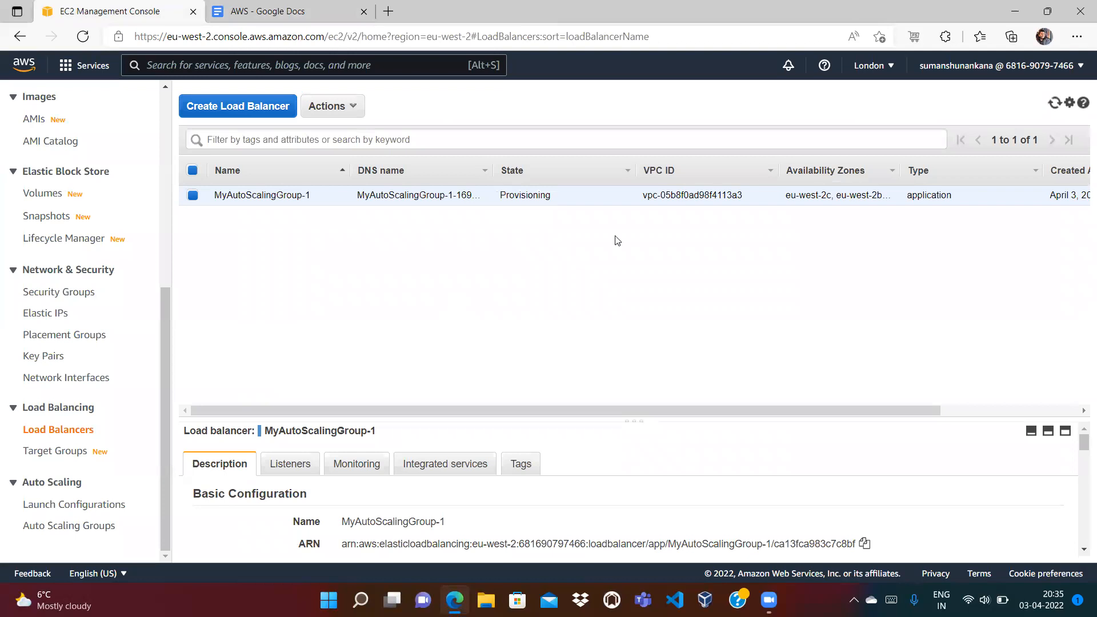
left_click(1055, 104)
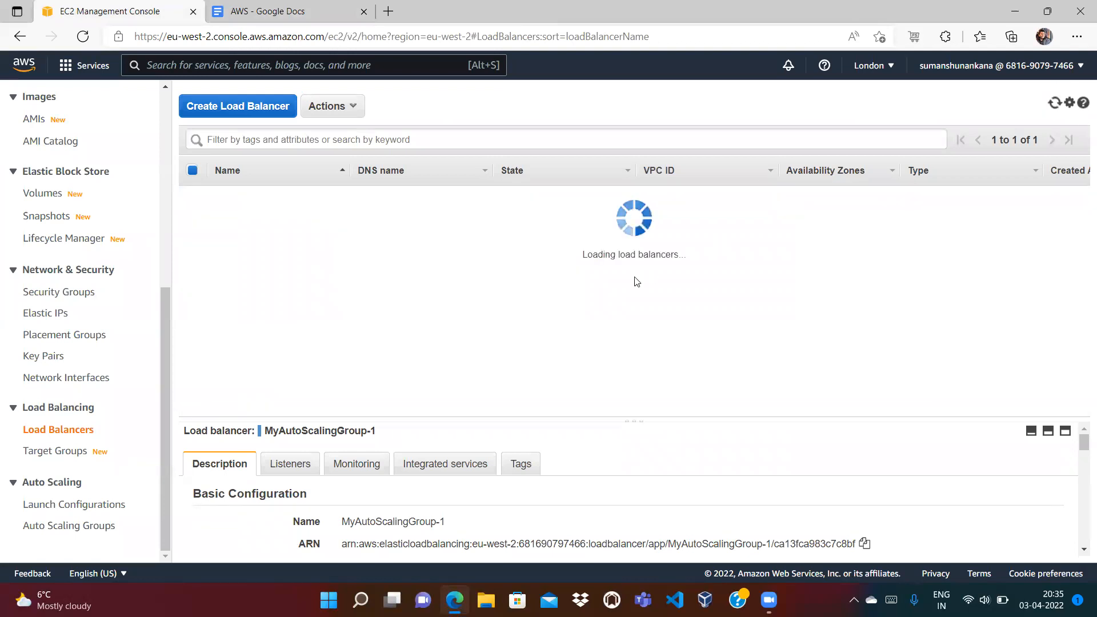
Step: Test the web page of the running eu-west-2c instance by opening its public IPv4 address in a new browser tab
scroll(166, 196, "up", 6)
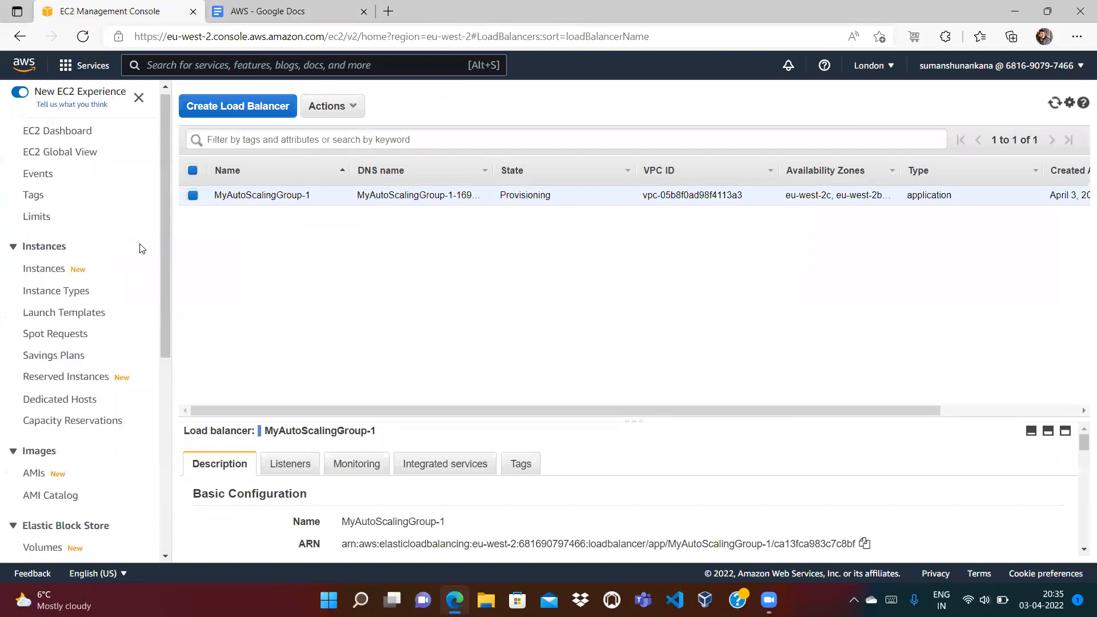
left_click(44, 273)
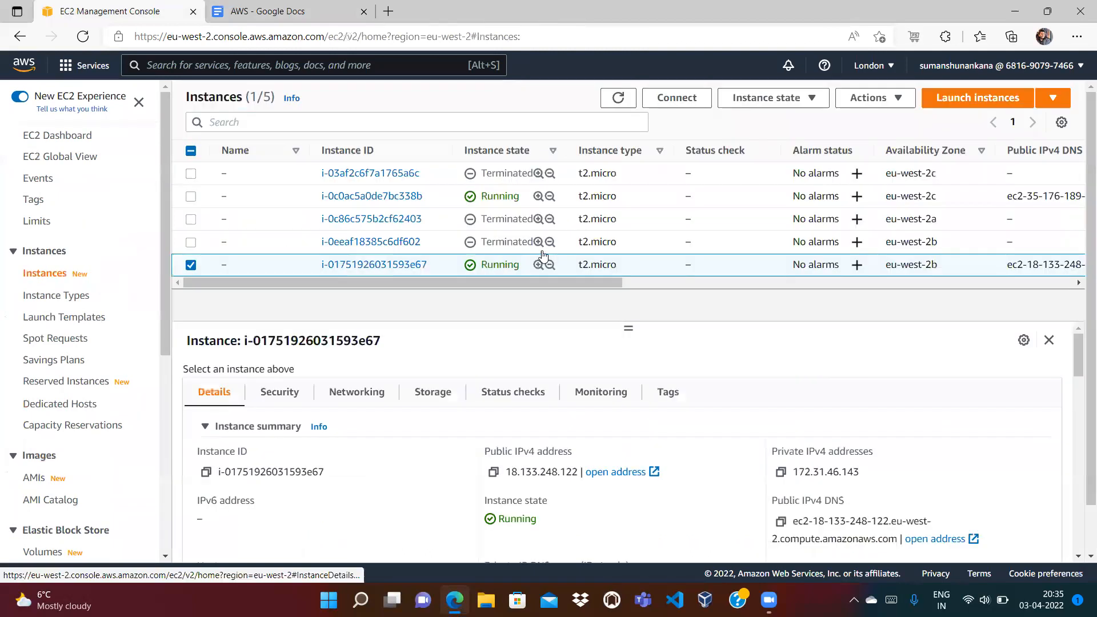
left_click(191, 265)
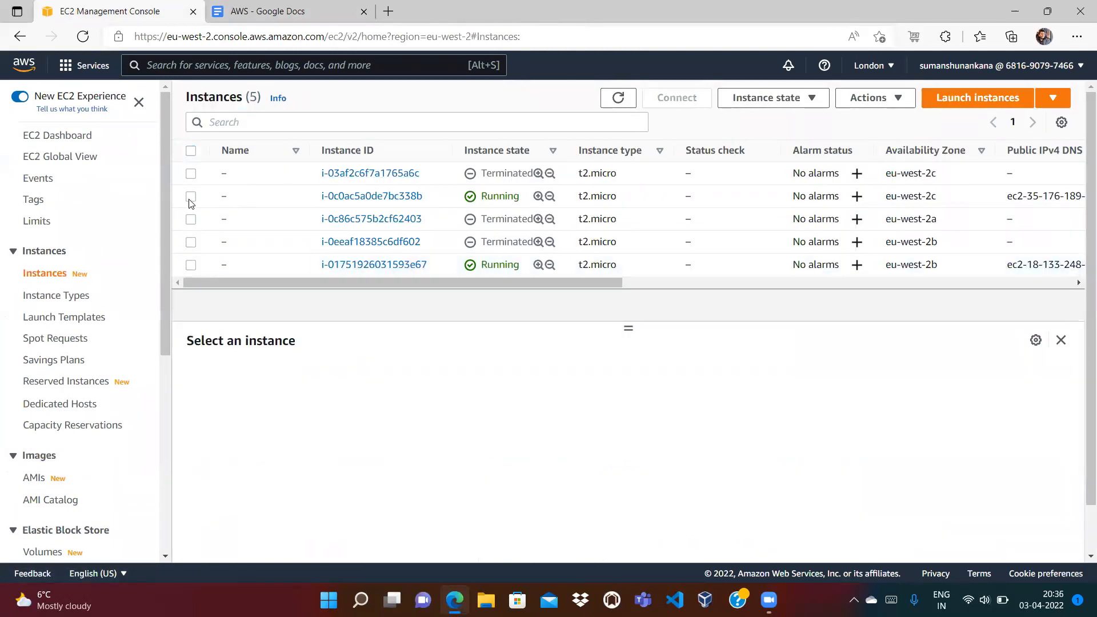
left_click(191, 197)
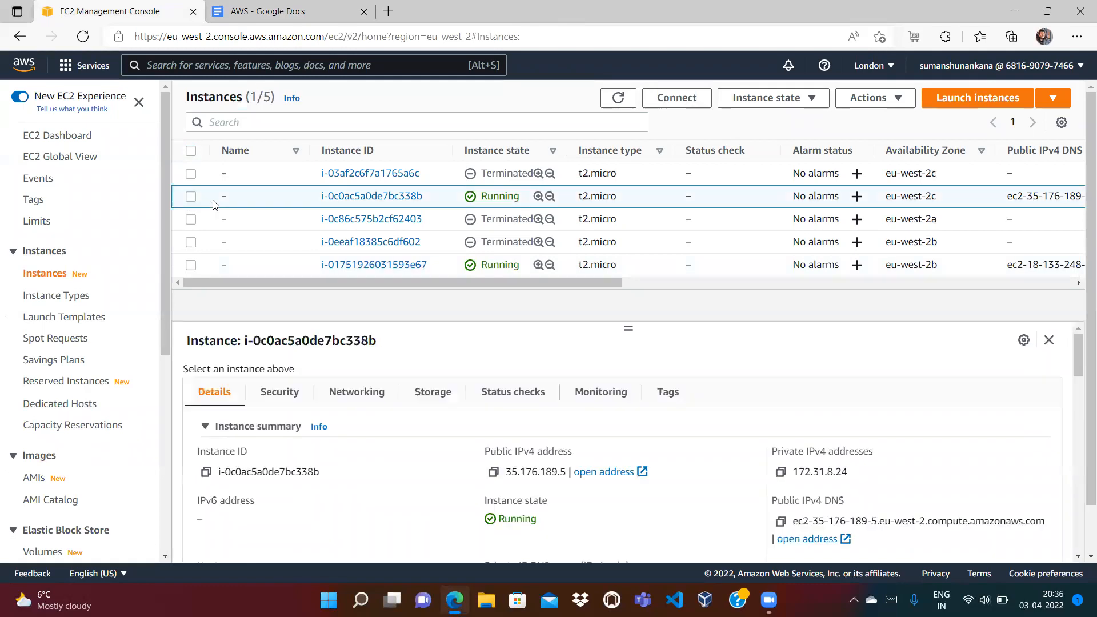
left_click(495, 473)
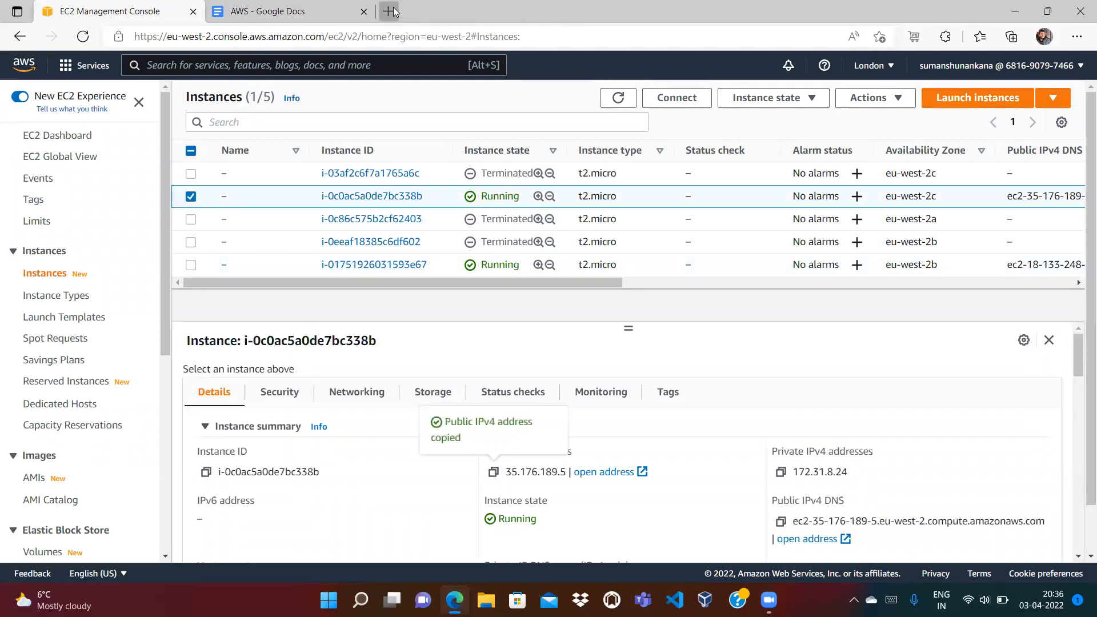
left_click(391, 12)
key("ctrl+v")
key("Return")
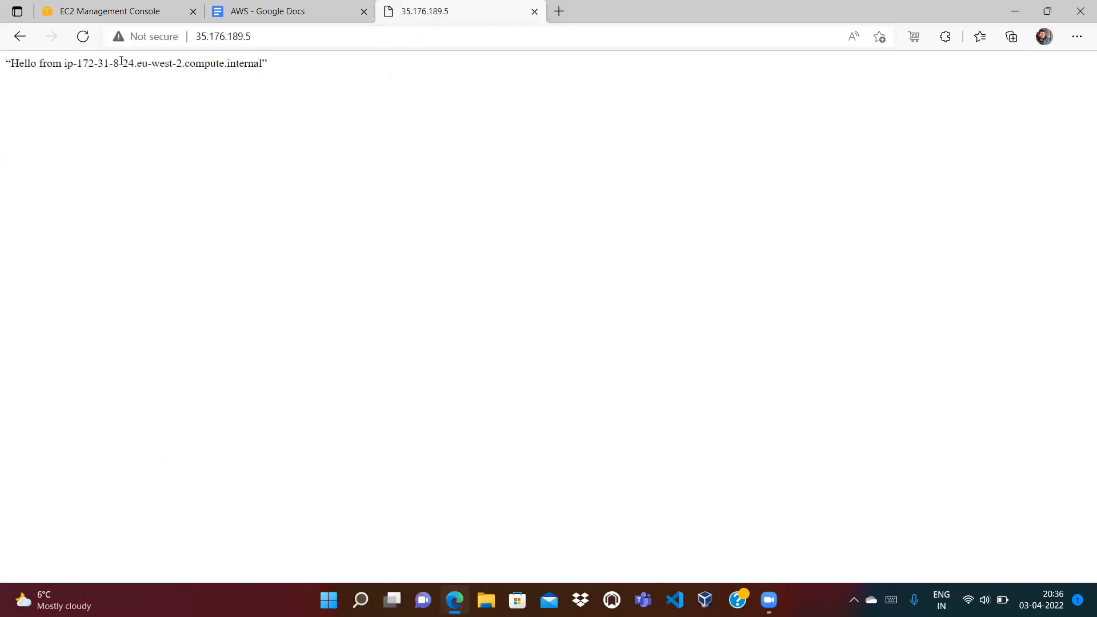
left_click(535, 11)
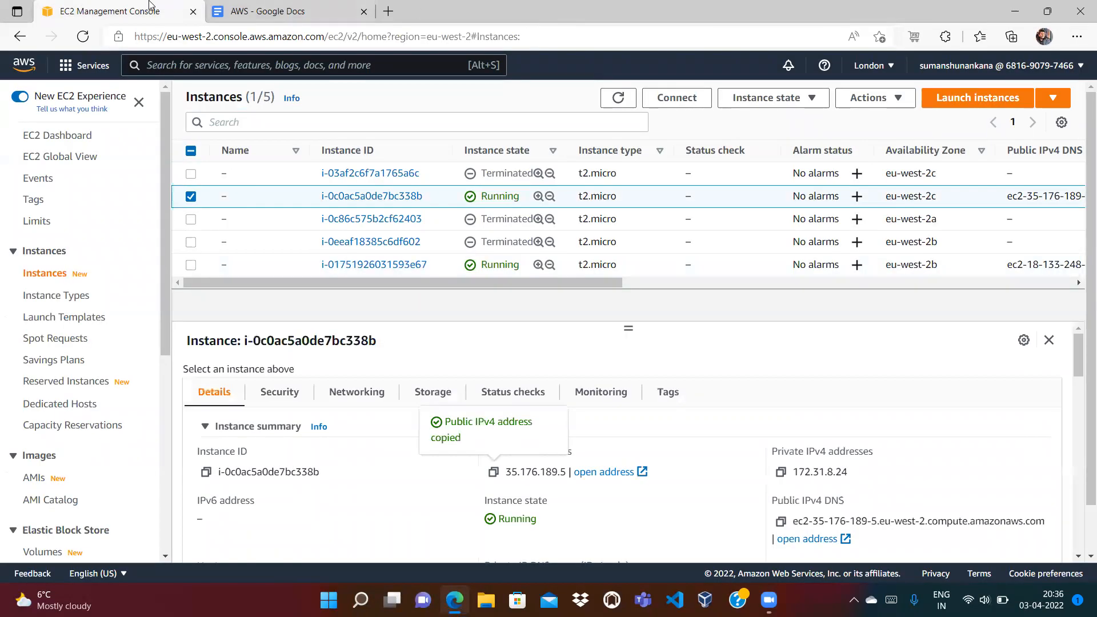
Step: Test the running eu-west-2b instance's public IPv4 address in a new browser tab and examine the hostname in its greeting
left_click(189, 263)
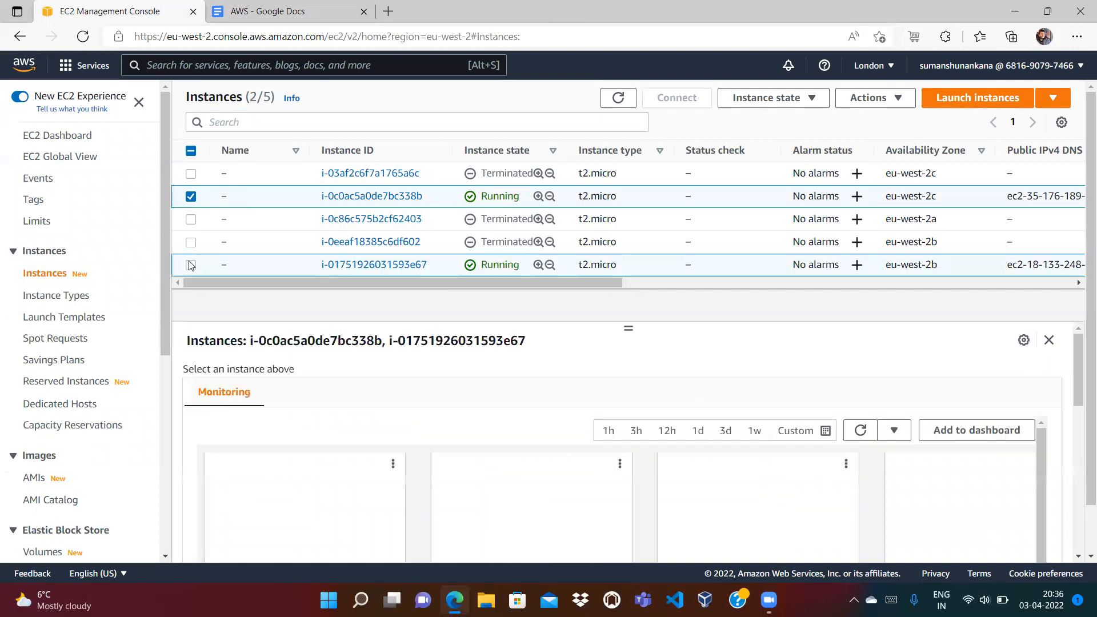
left_click(191, 196)
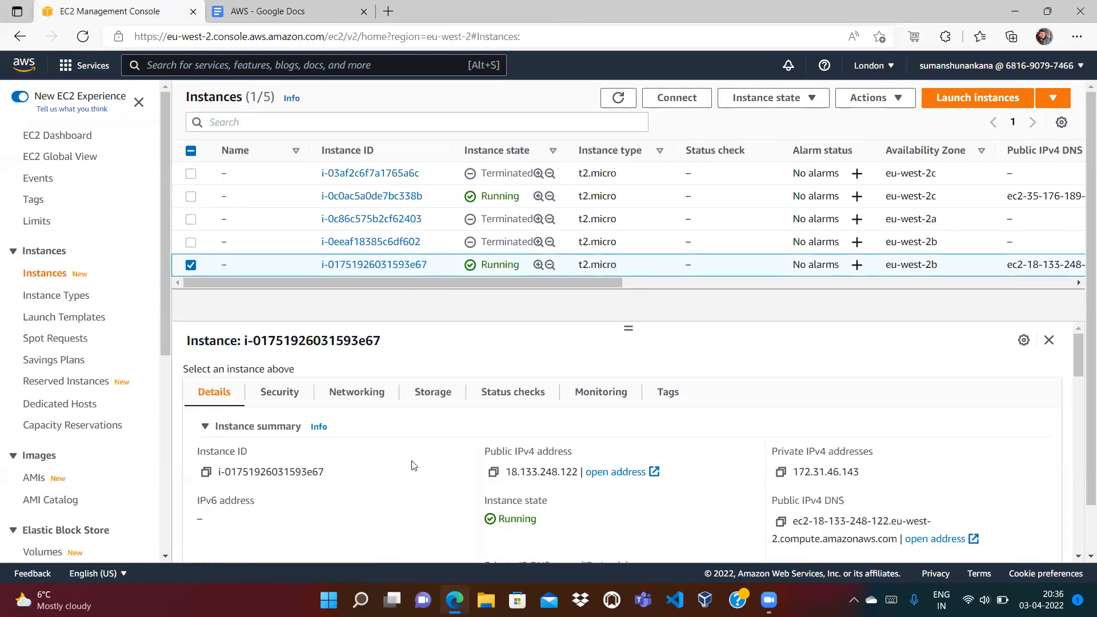
left_click(493, 472)
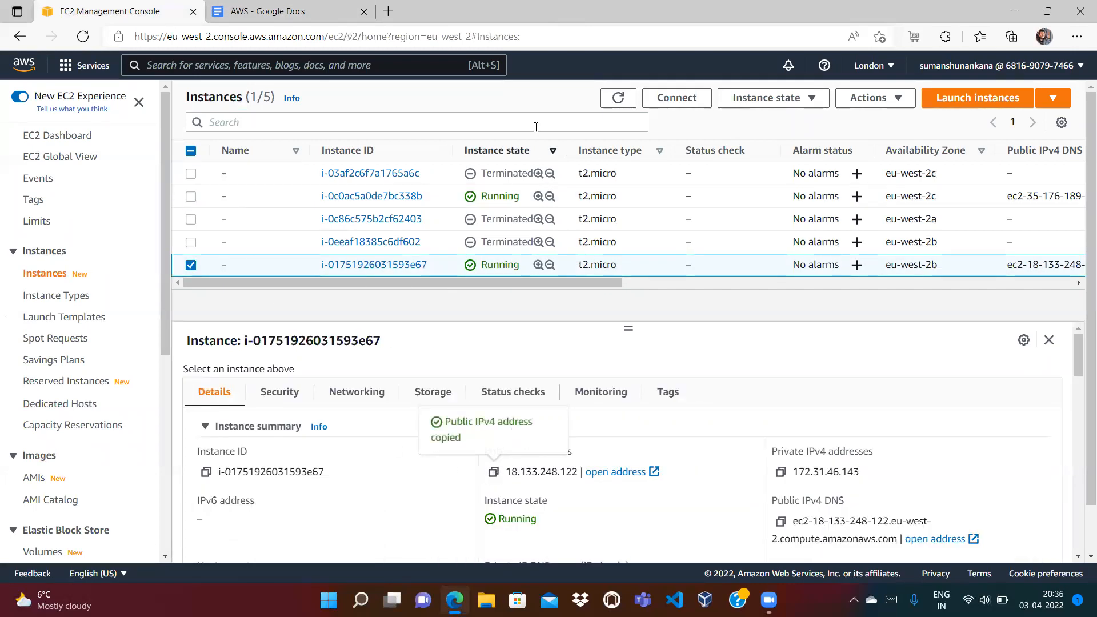
left_click(388, 11)
key("ctrl+v")
key("Return")
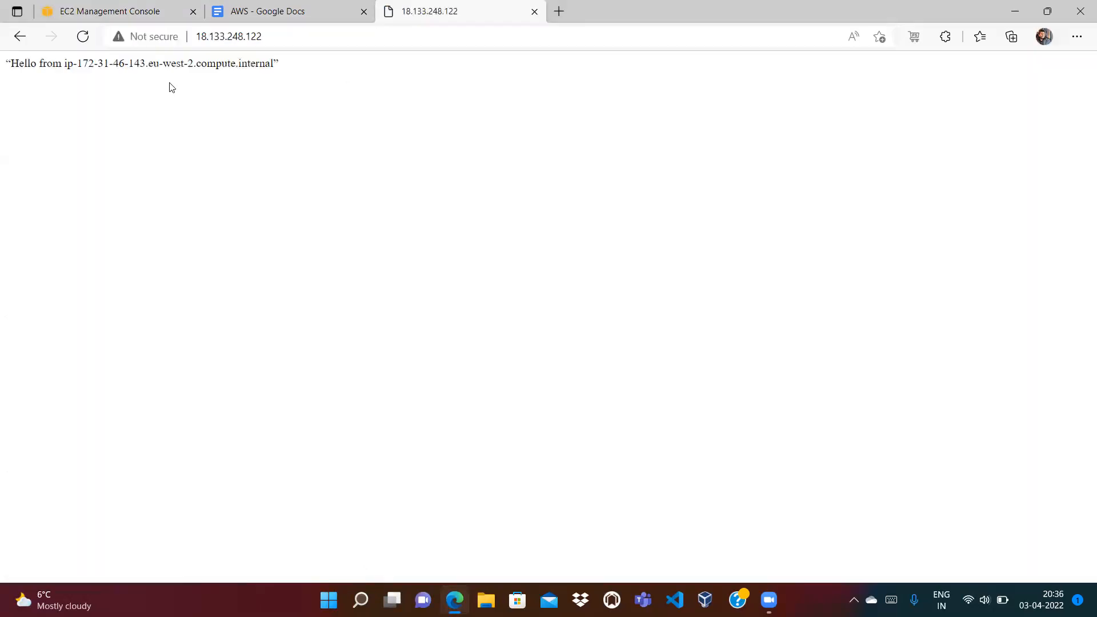
double_click(137, 62)
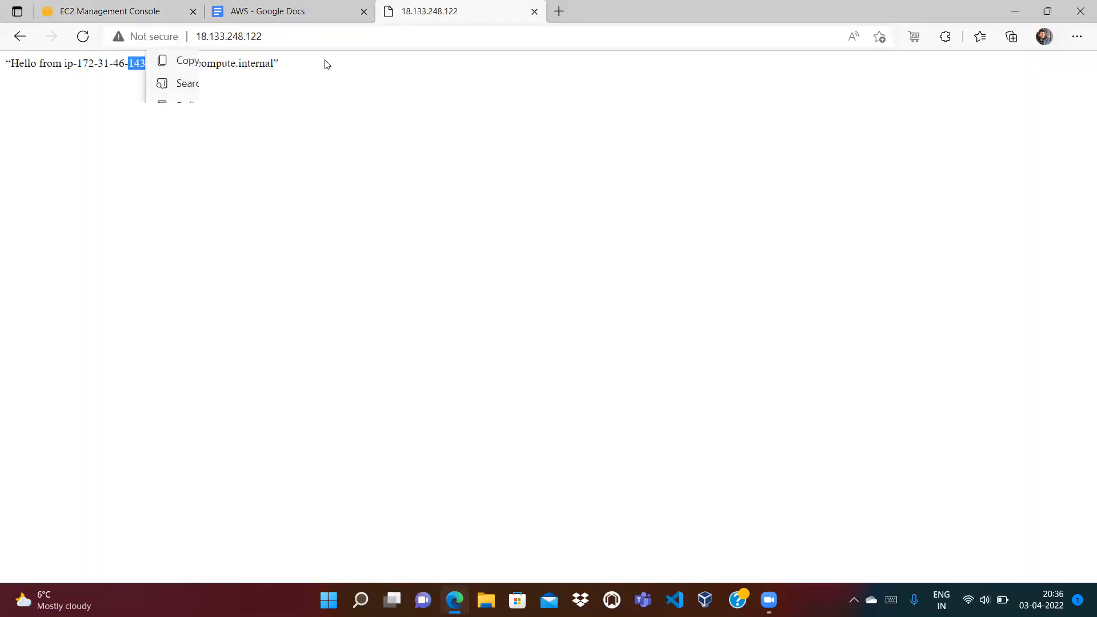
Step: Close the eu-west-2b instance's test page and clear that instance's selection in the instances list
left_click(366, 123)
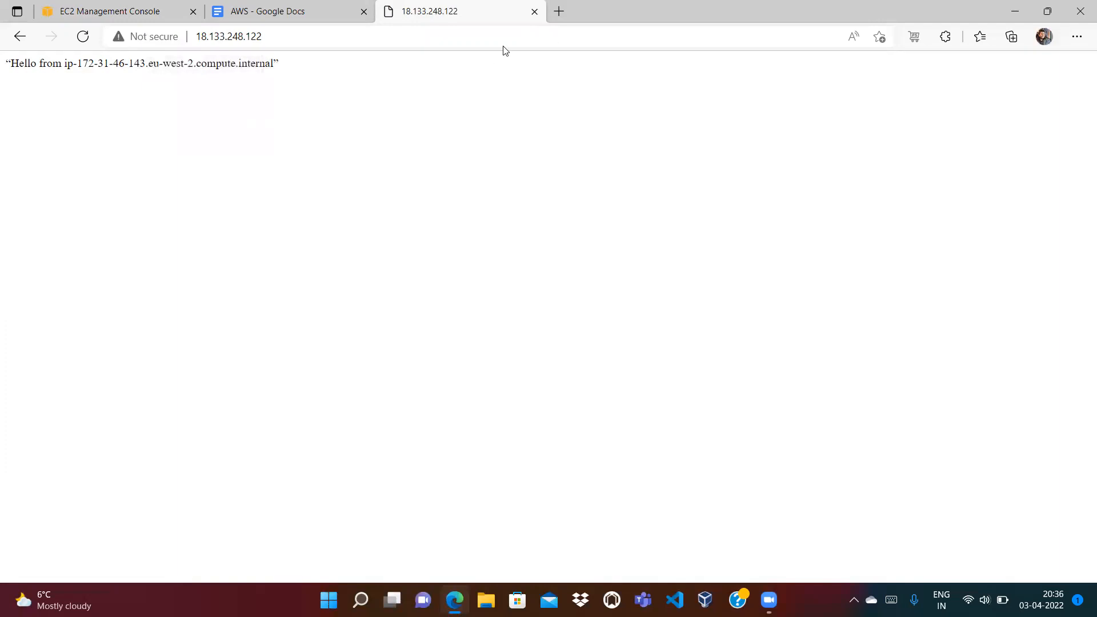
left_click(534, 11)
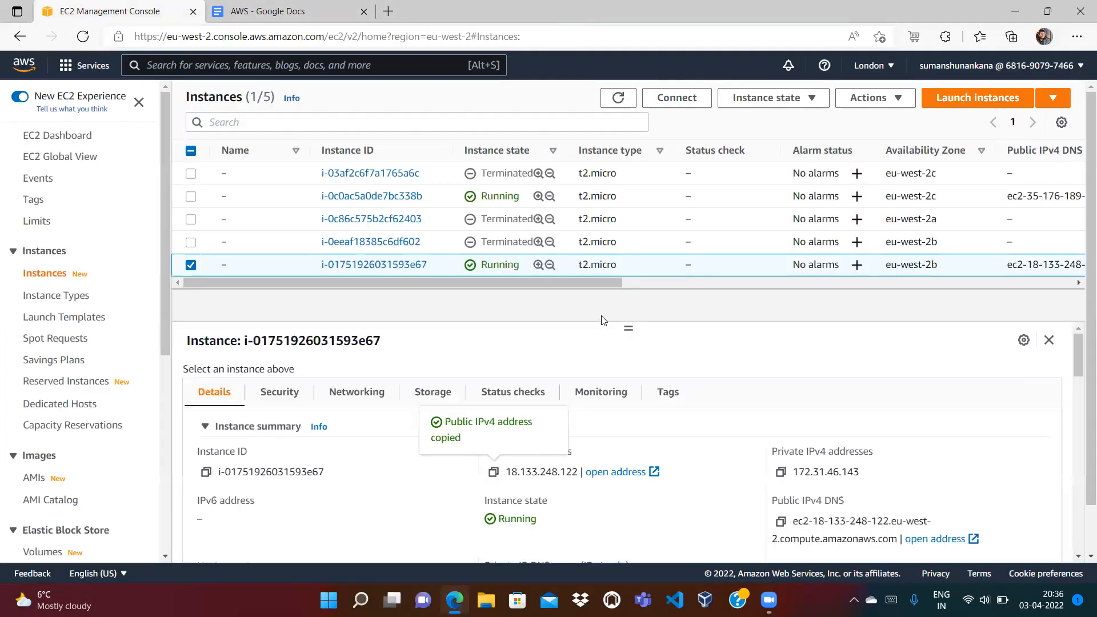
left_click(190, 265)
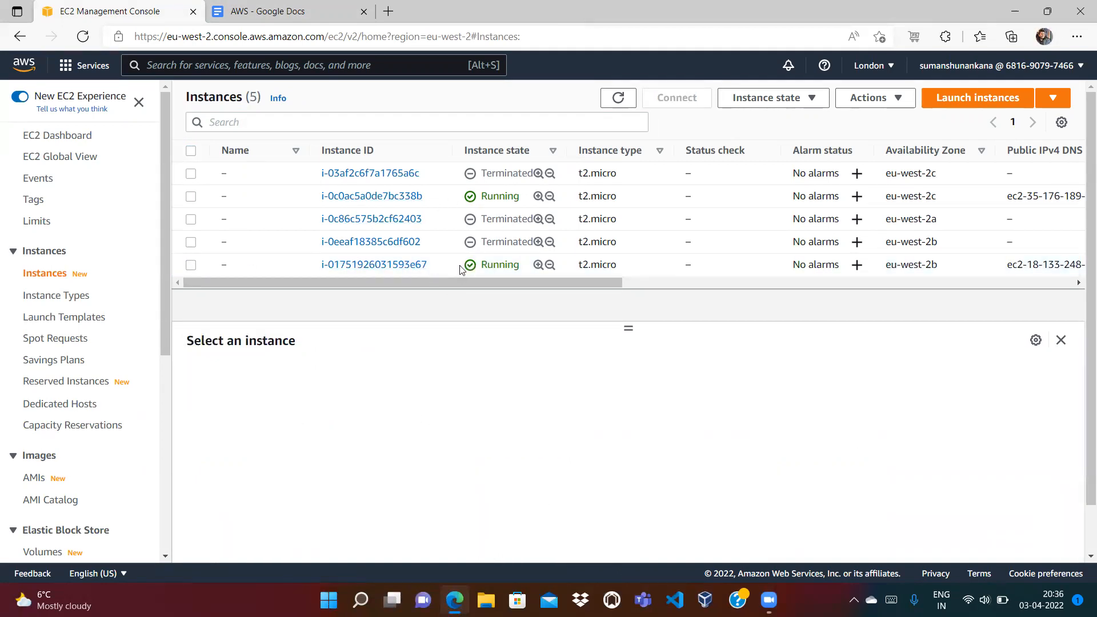
Step: Copy the DNS name of load balancer MyAutoScalingGroup-1 and review its availability zones and security settings
scroll(168, 410, "down", 4)
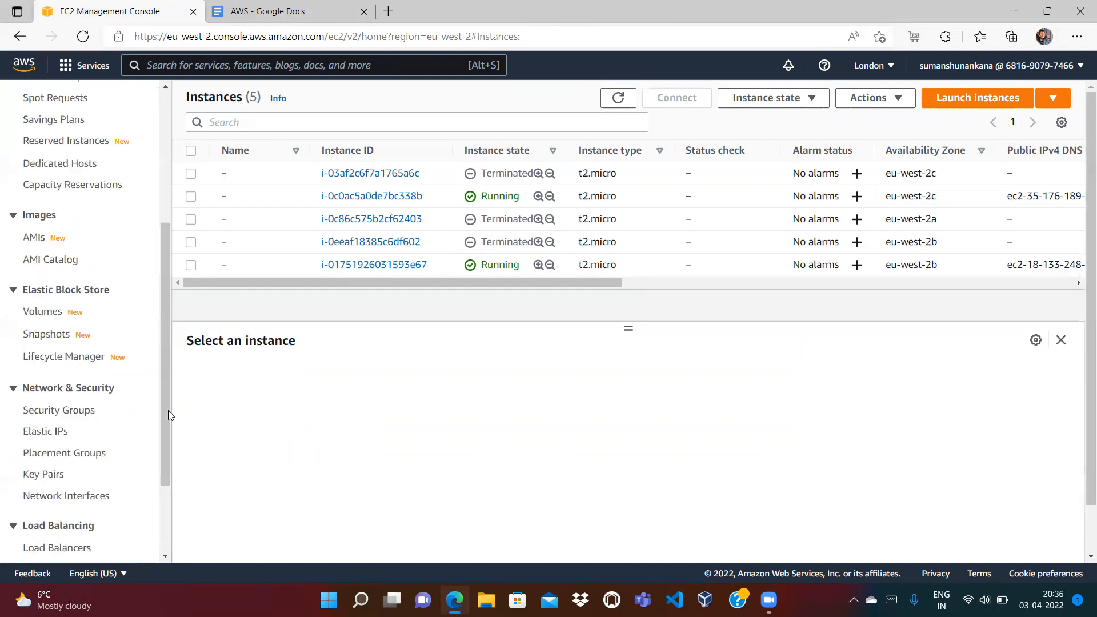
scroll(168, 411, "down", 2)
left_click(33, 433)
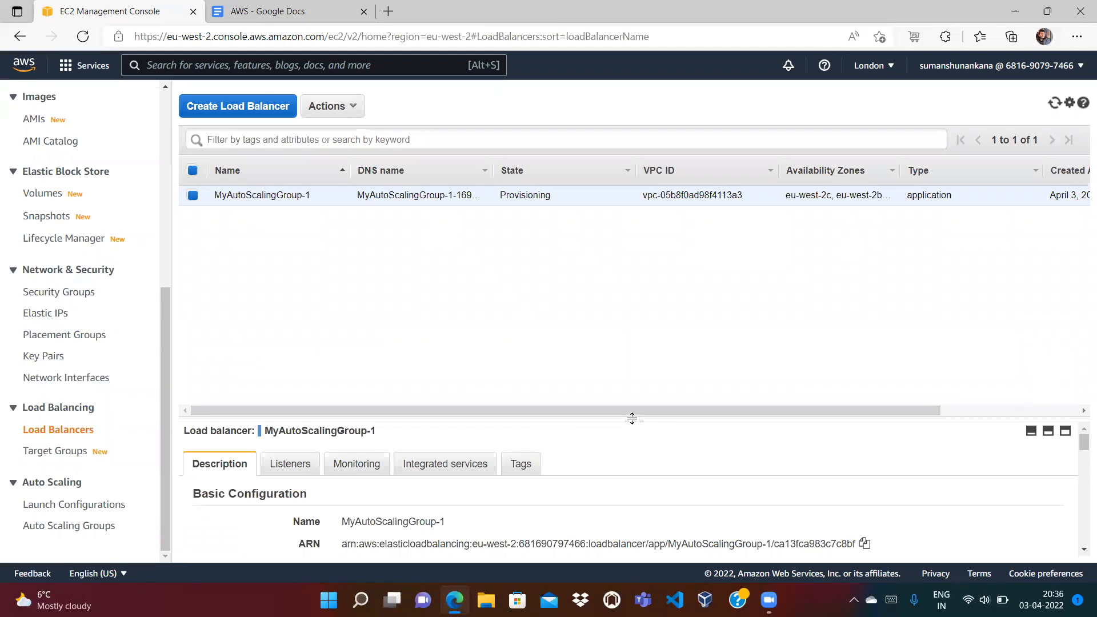
left_click_drag(632, 420, 619, 266)
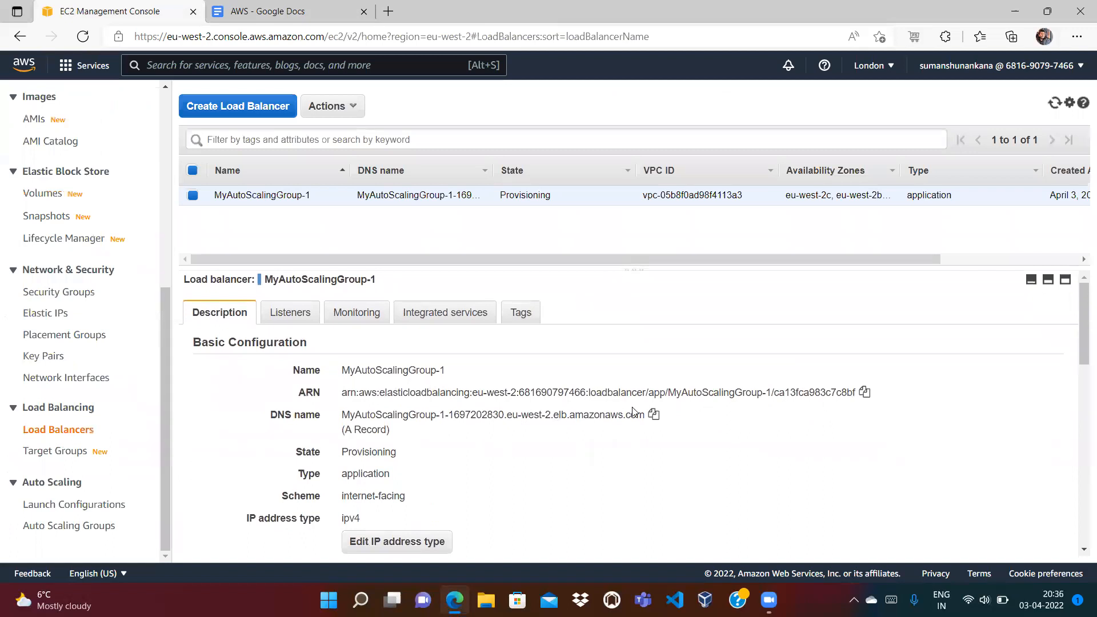
left_click(653, 417)
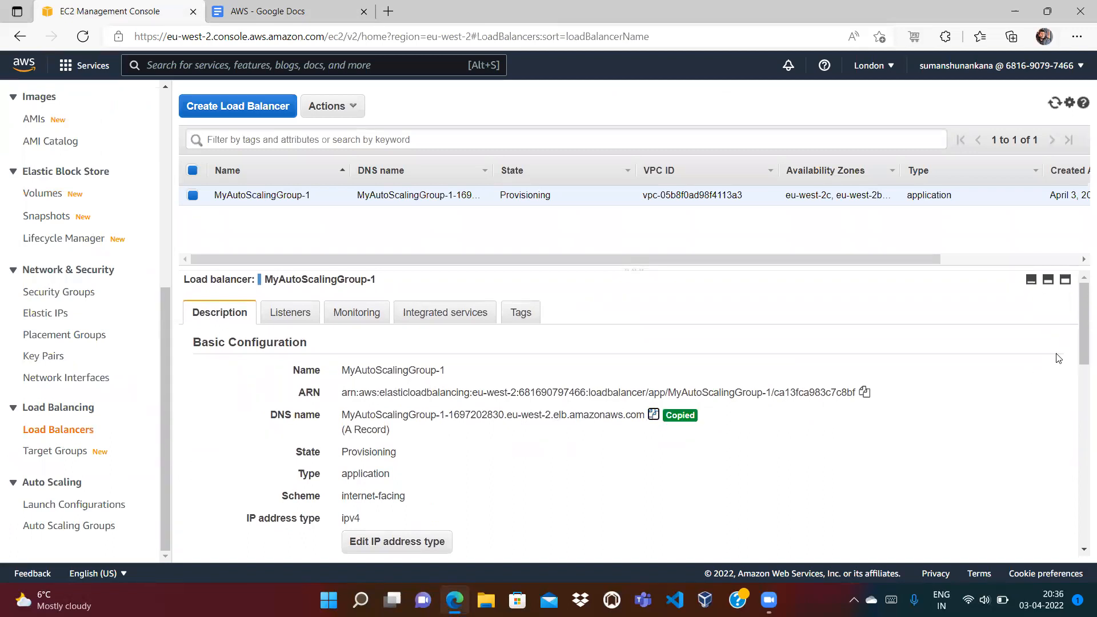
scroll(1058, 358, "down", 3)
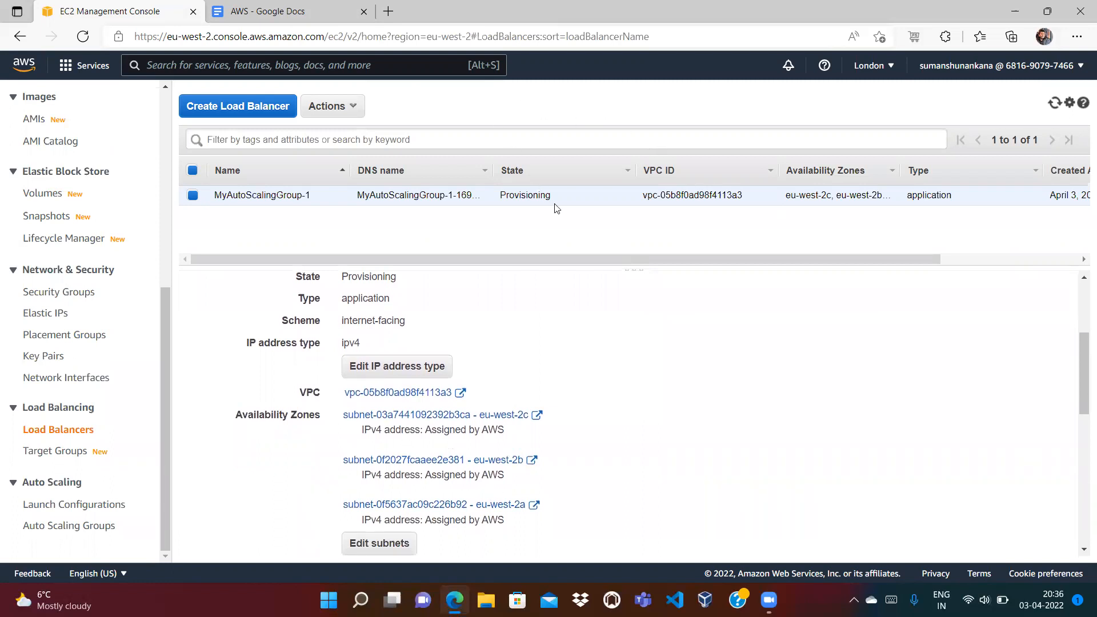
left_click_drag(1080, 387, 1080, 463)
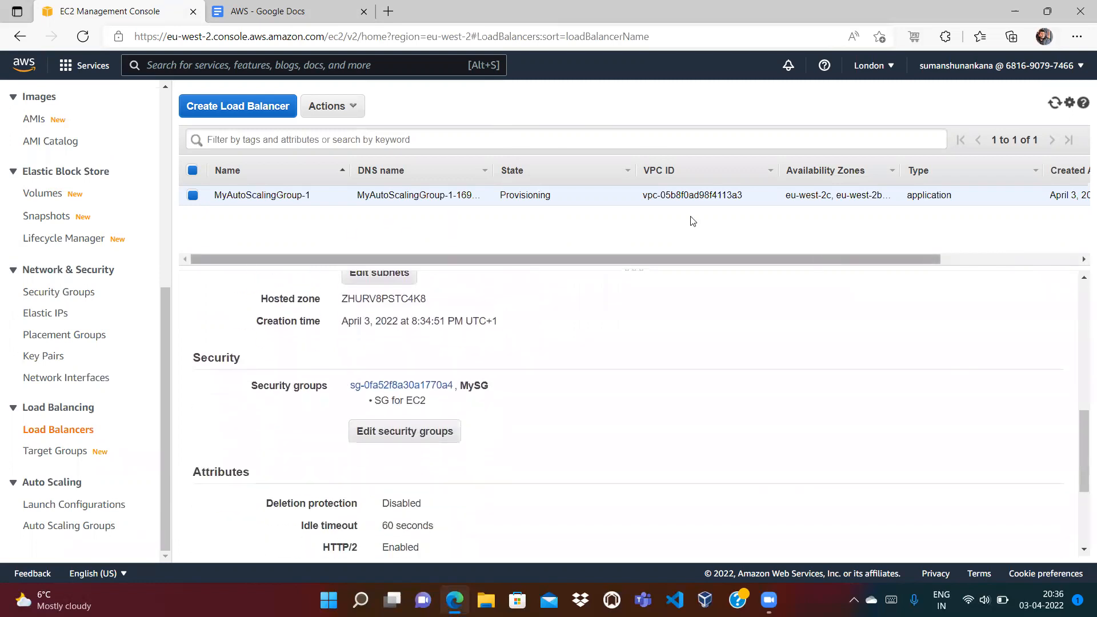
Step: Test the load balancer by opening its copied DNS name in a new browser tab
left_click(389, 12)
key("ctrl+v")
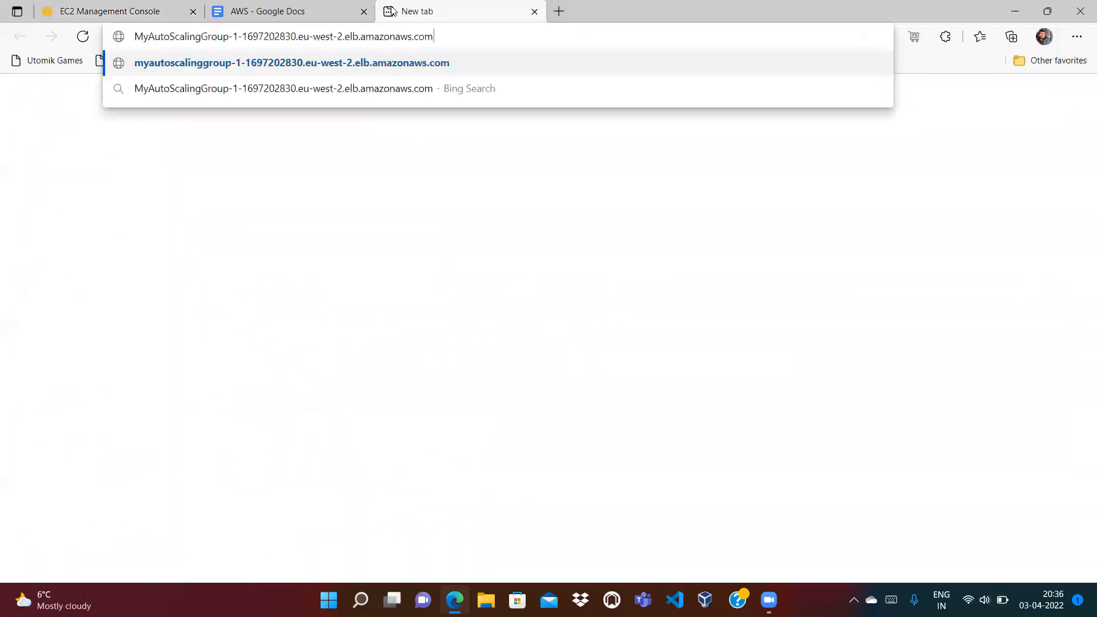
left_click(457, 59)
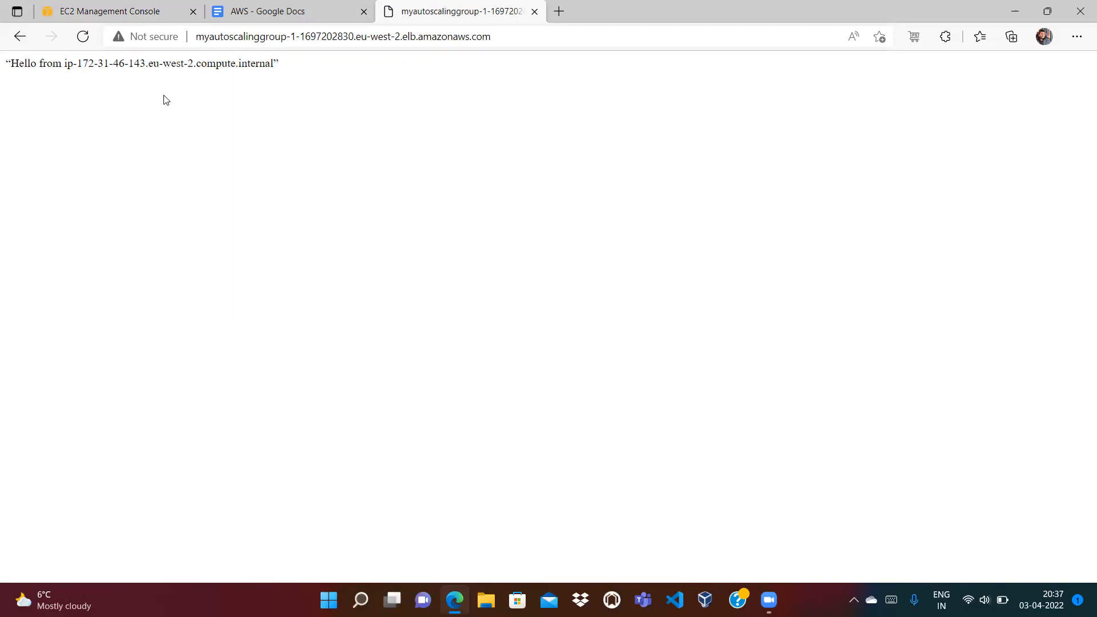
Step: Reload the load balancer's page four times to compare the hostnames in its greeting, and consult the AWS notes
left_click(378, 35)
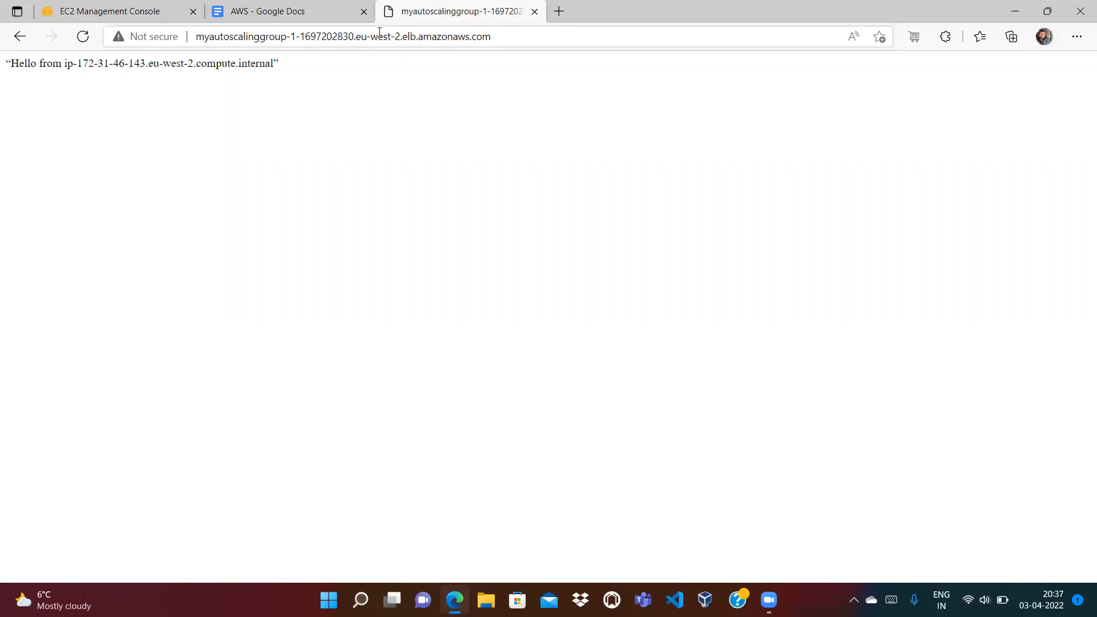
key("Return")
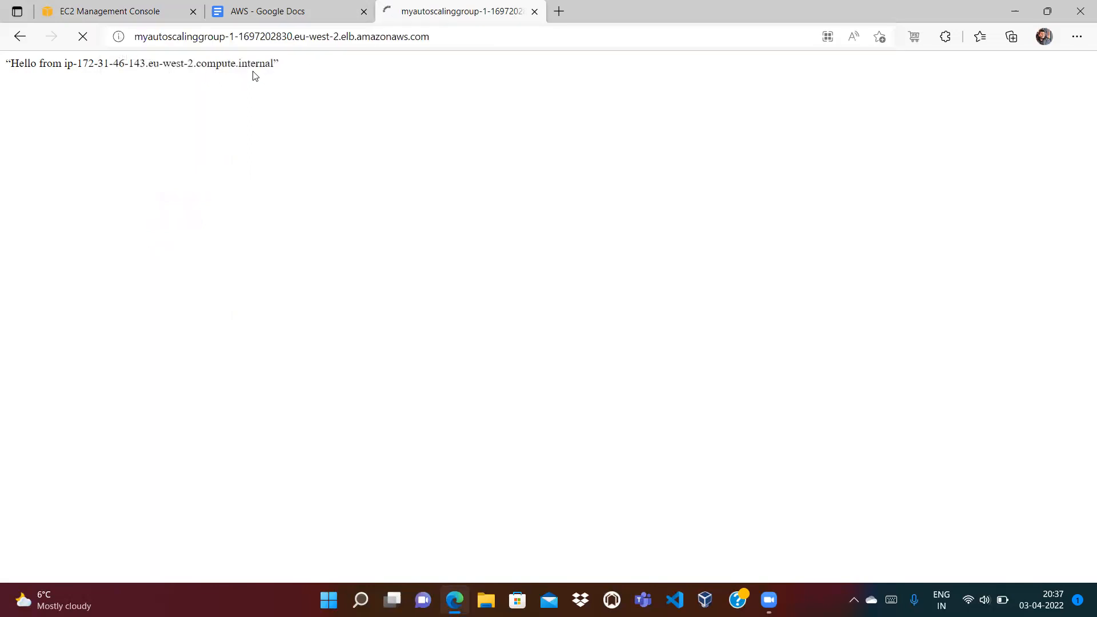
left_click(421, 37)
key("Return")
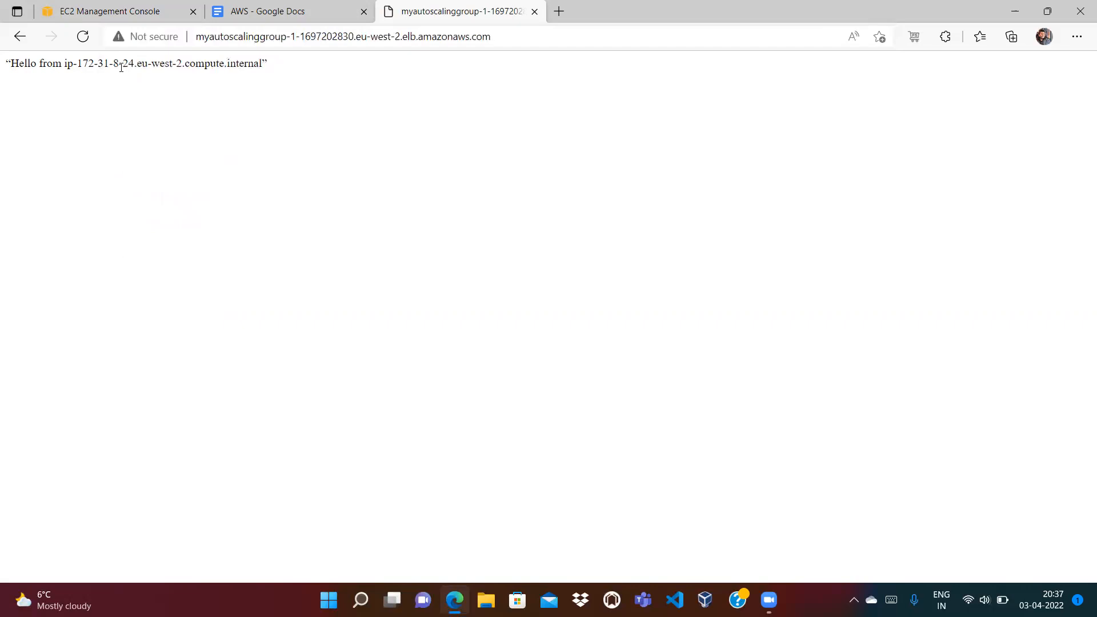
left_click(334, 38)
key("Return")
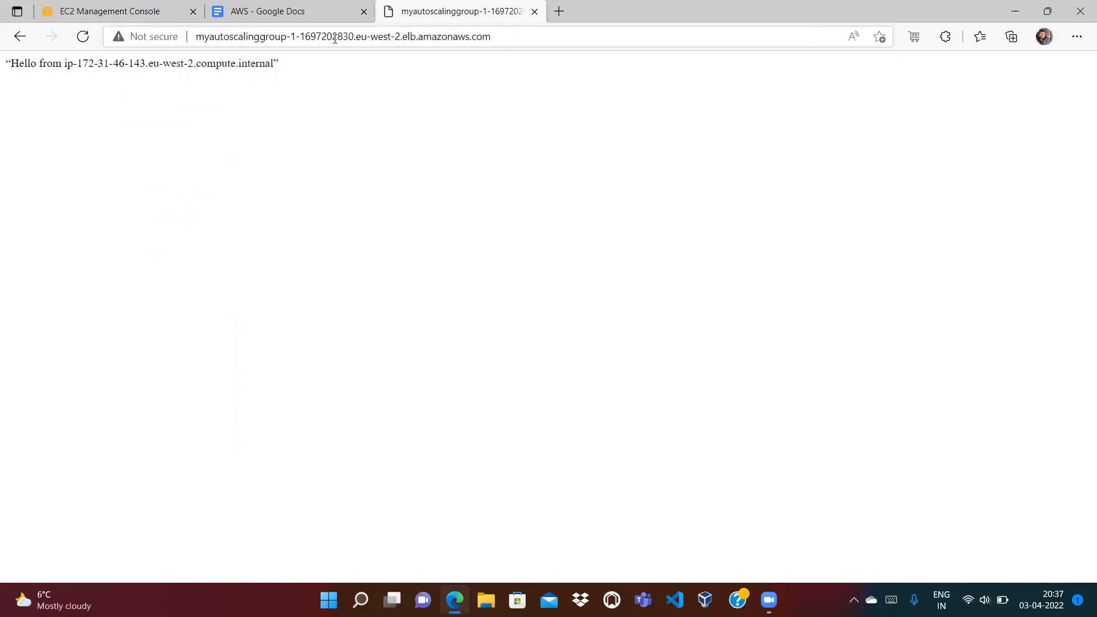
left_click(278, 36)
key("Return")
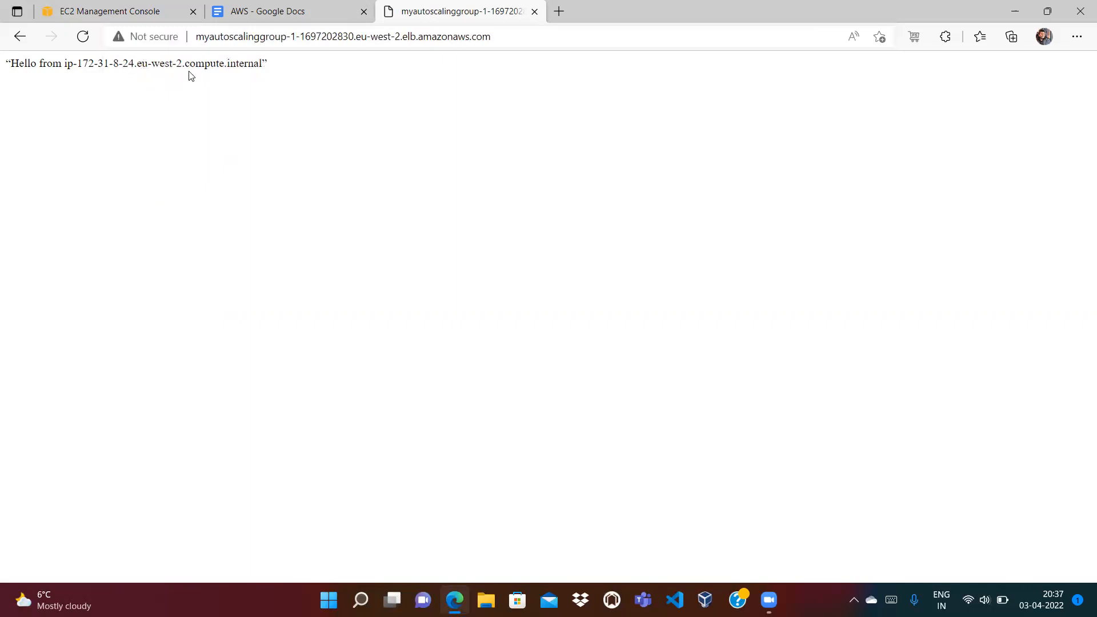
left_click(268, 17)
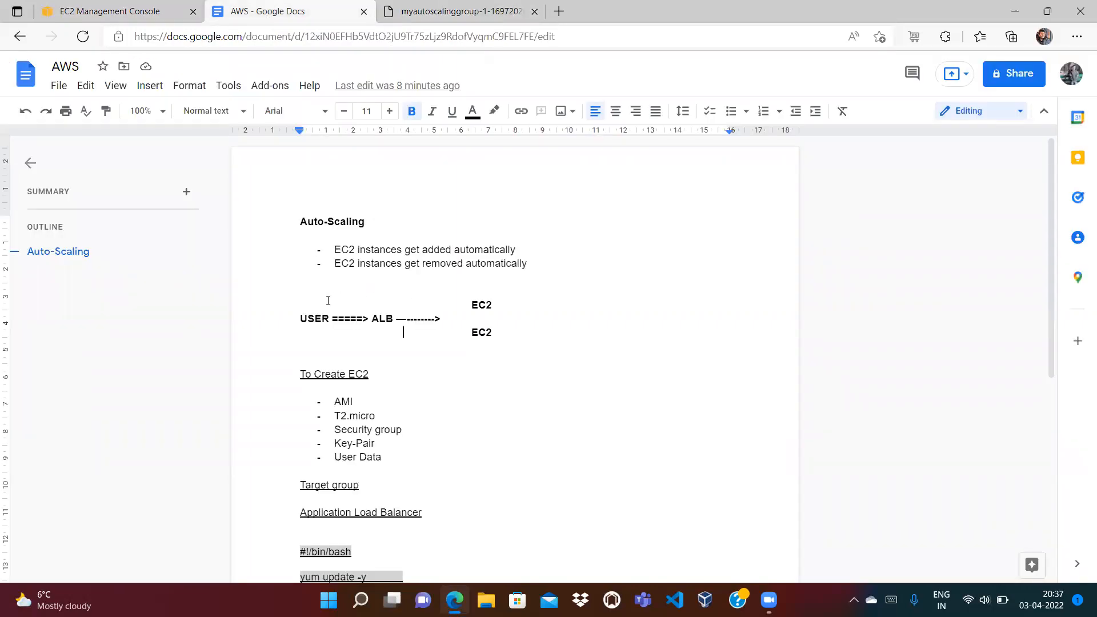
left_click(414, 21)
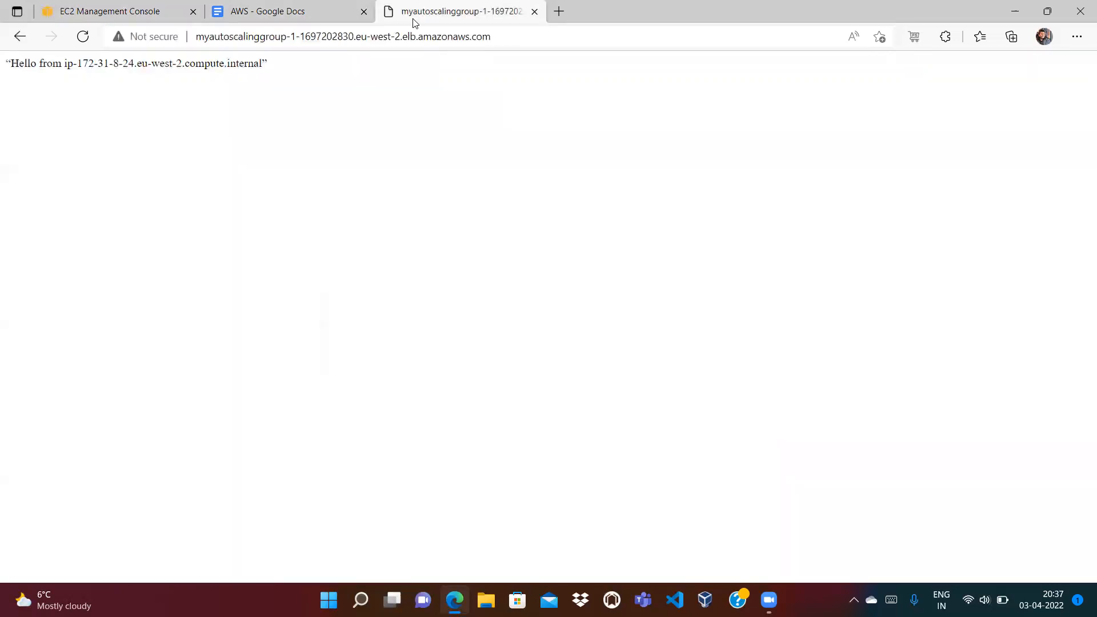
Step: Terminate the running eu-west-2c instance i-0c0ac5a0de7bc338b from the EC2 instances list
left_click(113, 10)
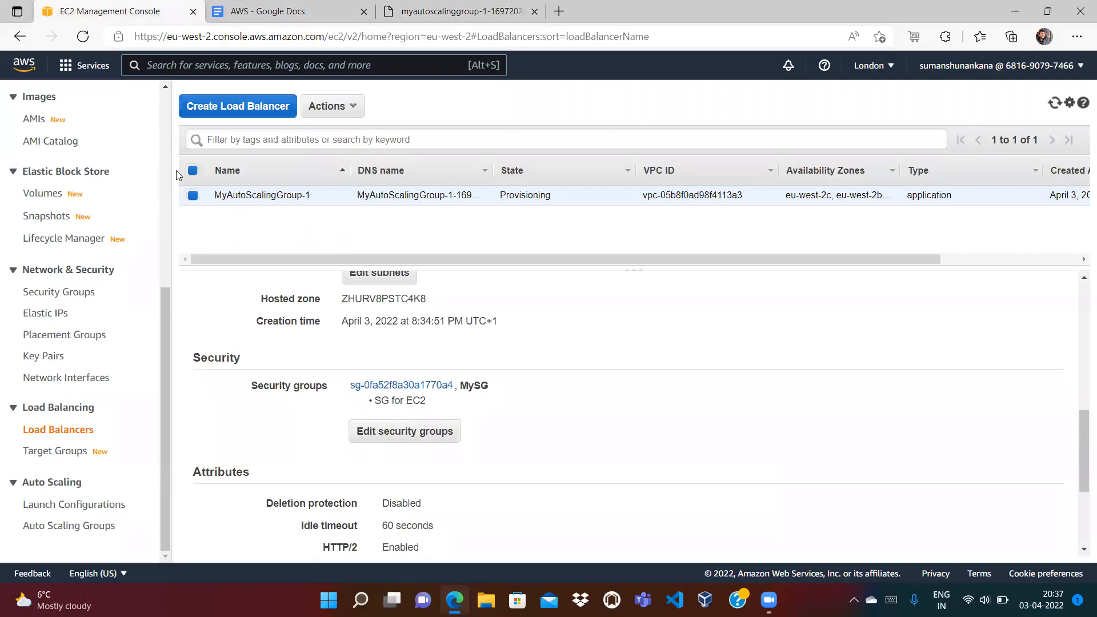
scroll(166, 164, "up", 6)
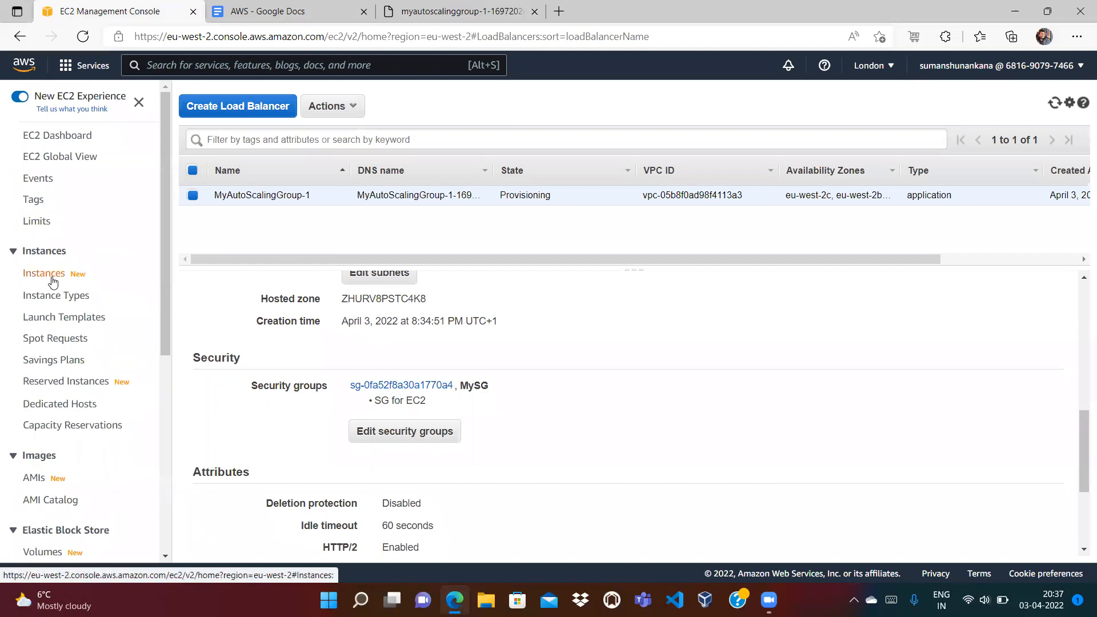
left_click(46, 274)
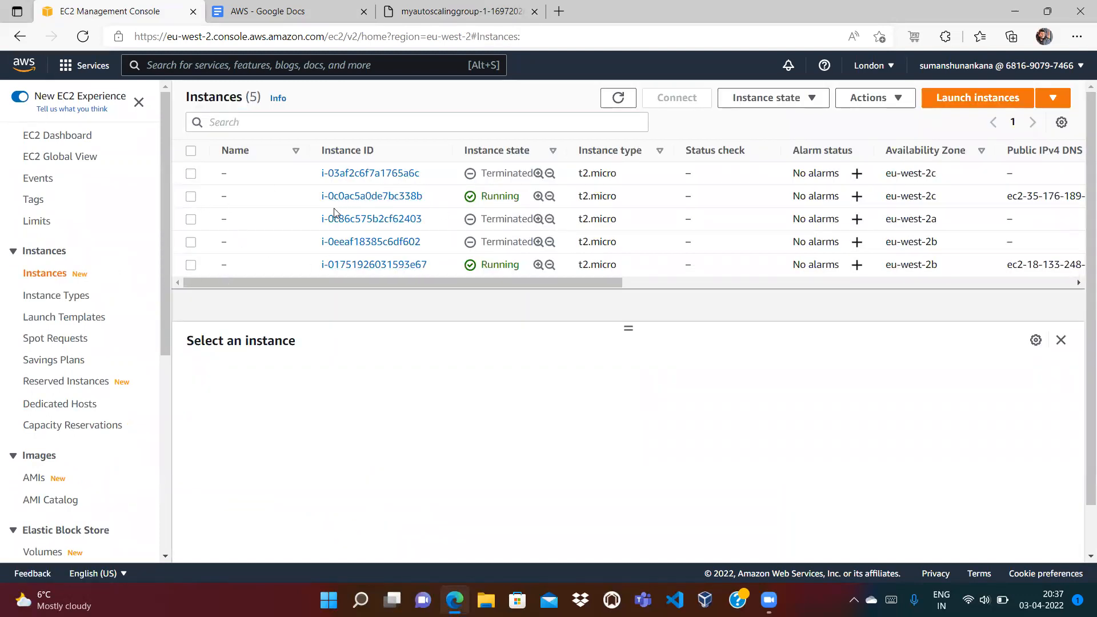
left_click(191, 197)
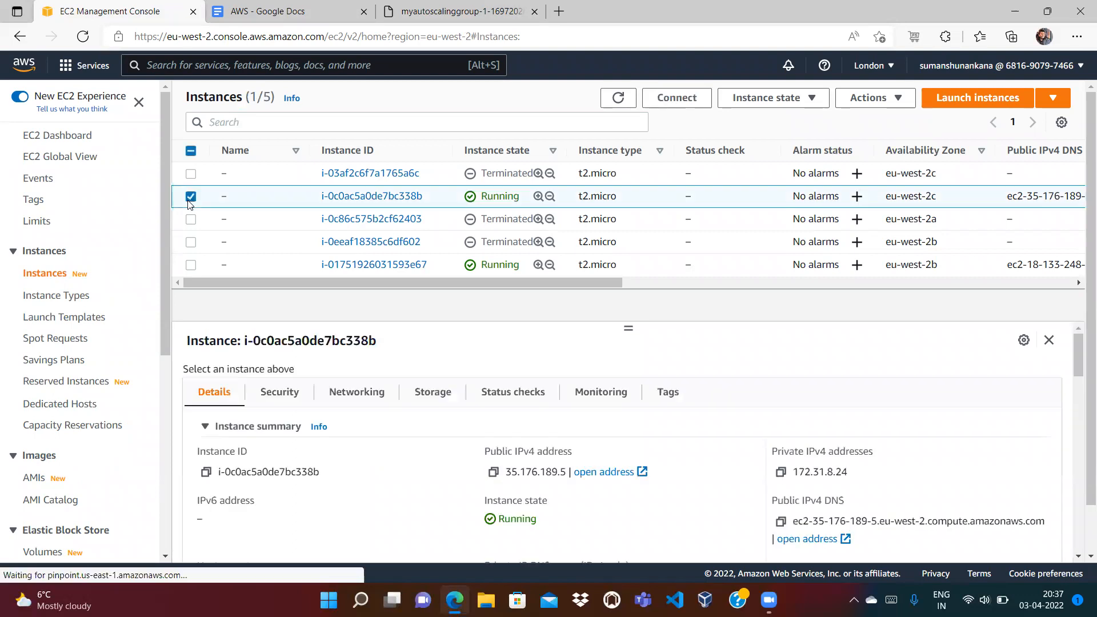
left_click(760, 99)
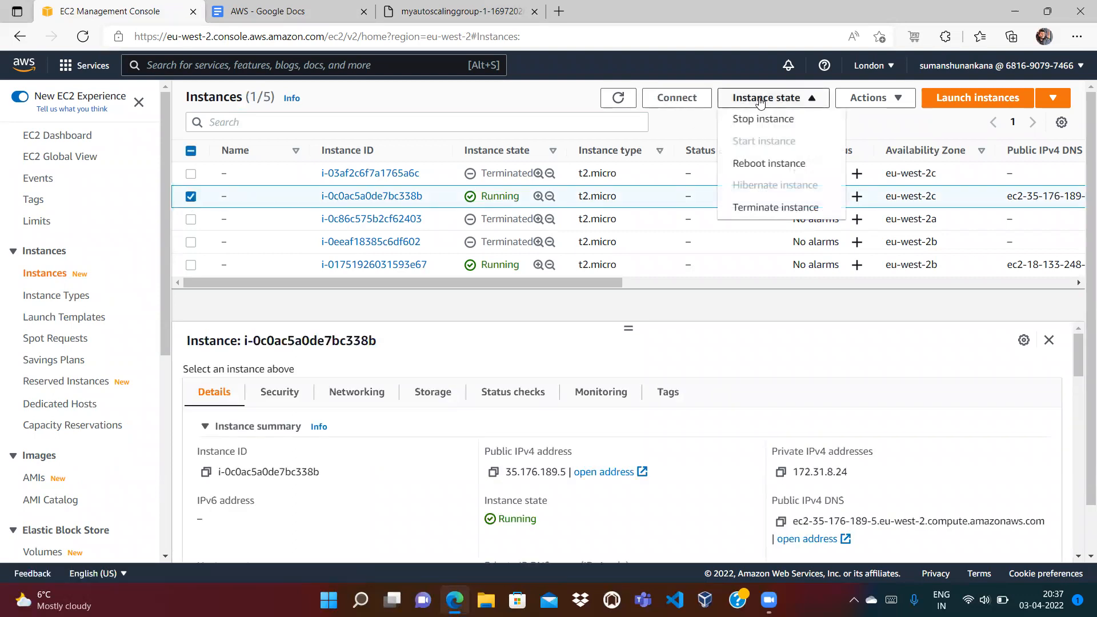
left_click(776, 208)
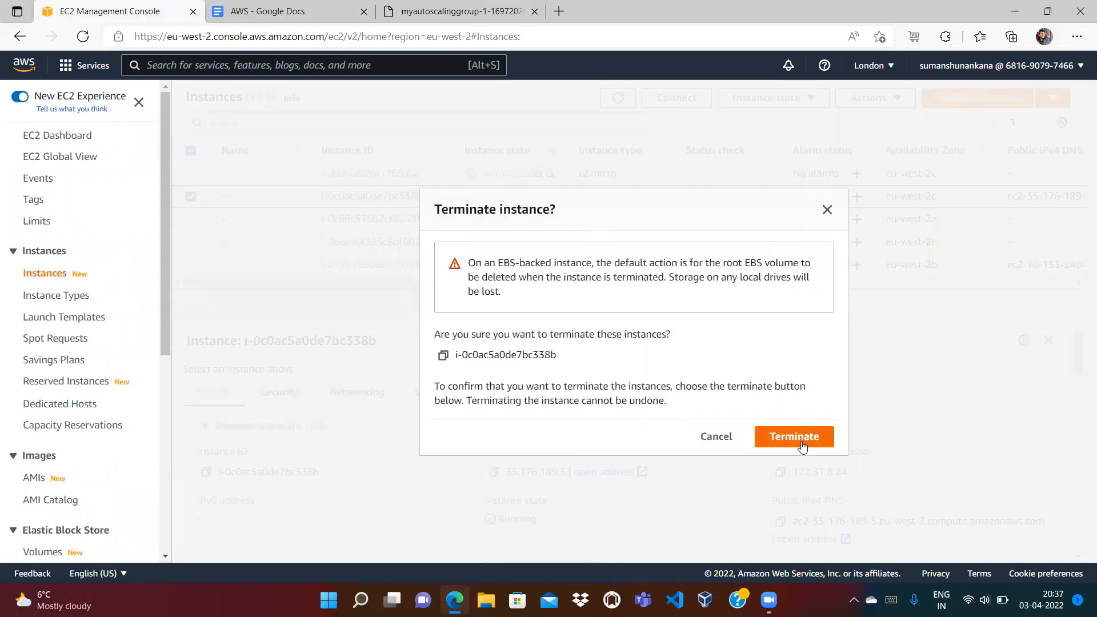
left_click(800, 442)
Step: Refresh the instances list repeatedly to check the terminated instance's state and look for a replacement instance
left_click(617, 134)
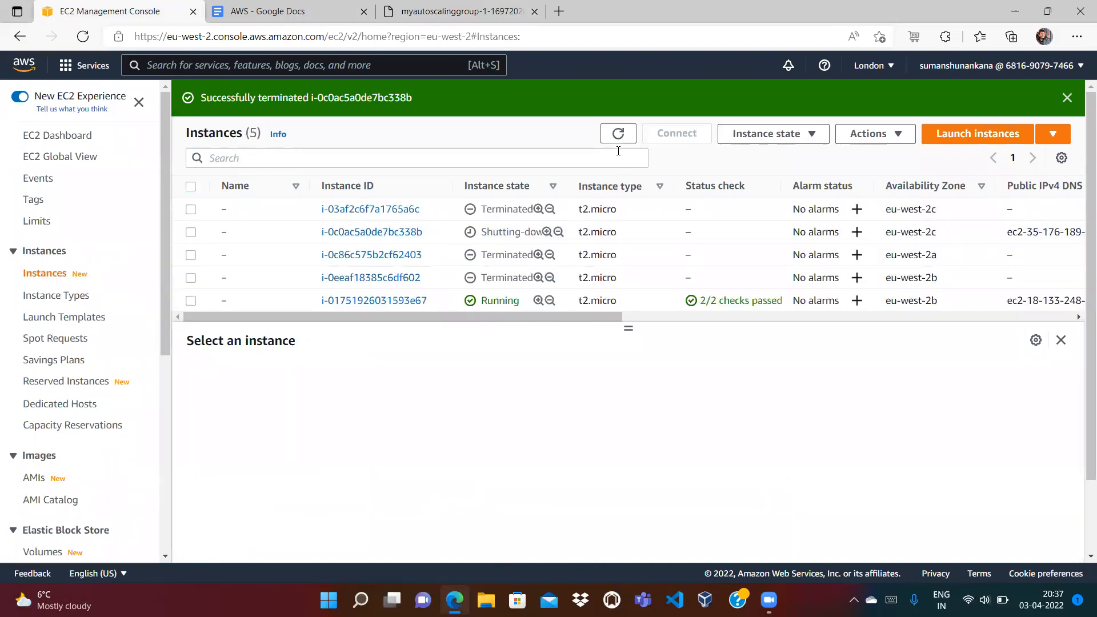
left_click(618, 135)
left_click(618, 135)
left_click(617, 135)
left_click(618, 136)
left_click(618, 136)
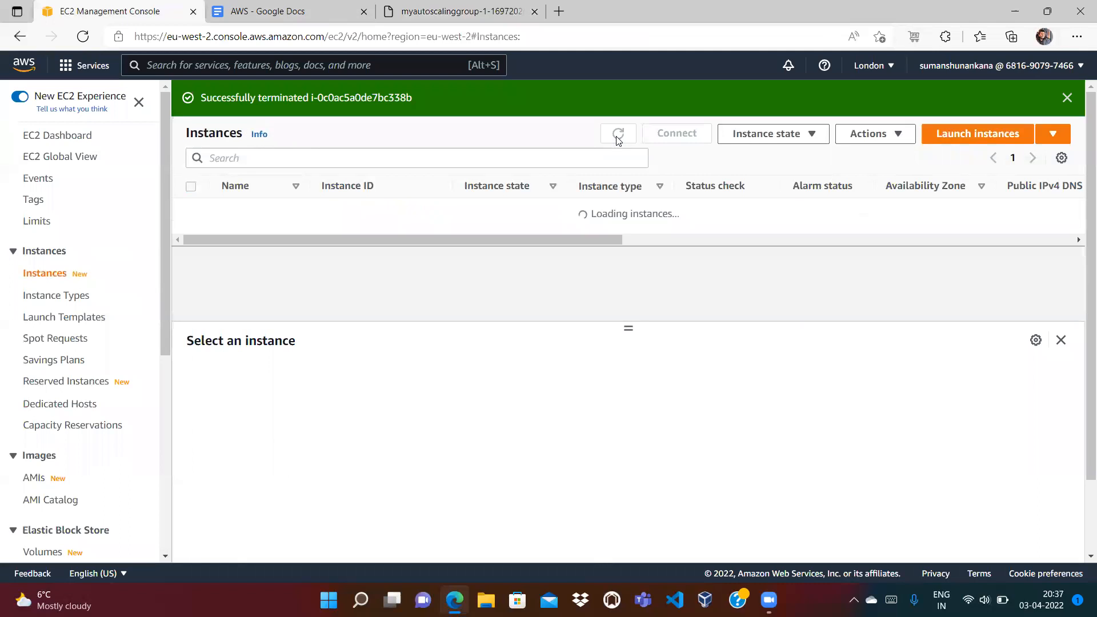
left_click(617, 135)
left_click(617, 137)
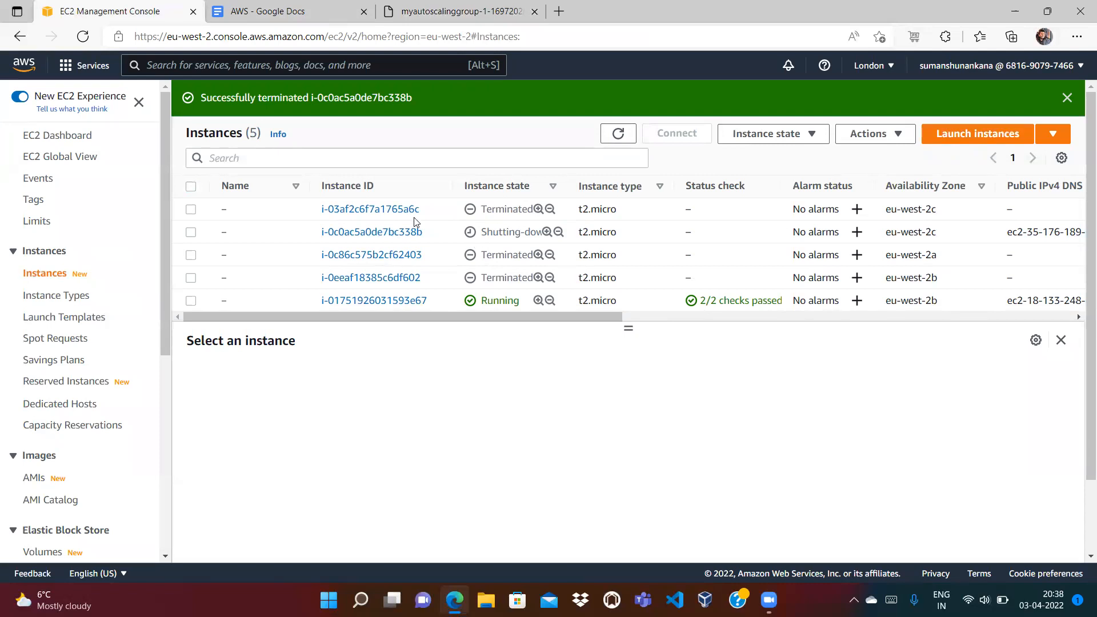
left_click(617, 135)
left_click(617, 136)
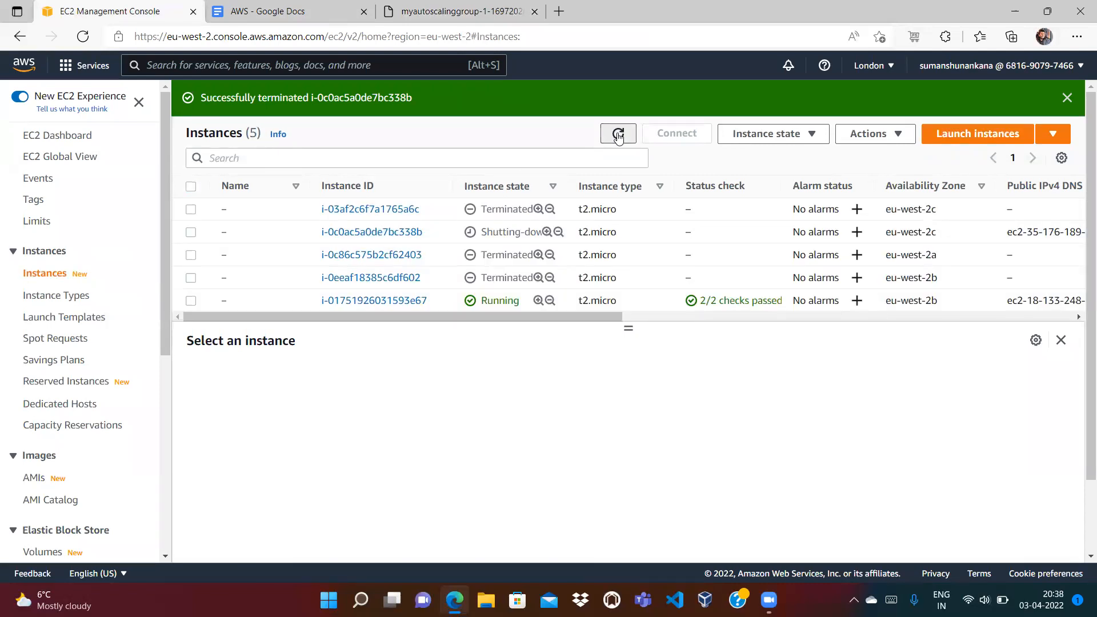
left_click(618, 136)
left_click(618, 136)
left_click(618, 136)
left_click(617, 136)
left_click(617, 136)
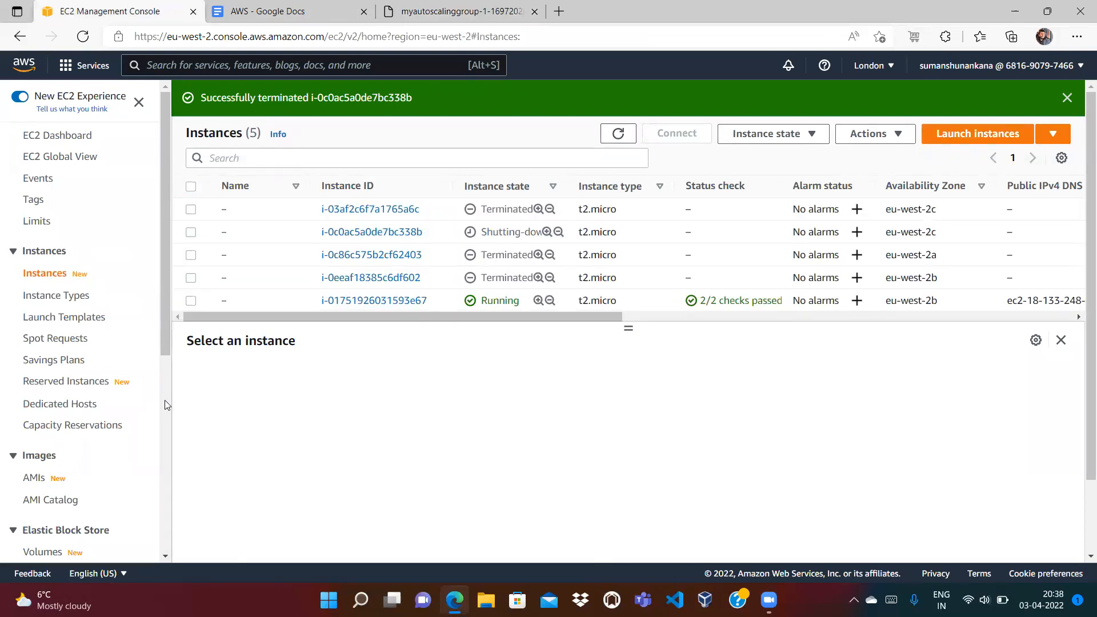
Step: Open the details of Auto Scaling group MyAutoScalingGroup and check its desired capacity
scroll(165, 405, "down", 6)
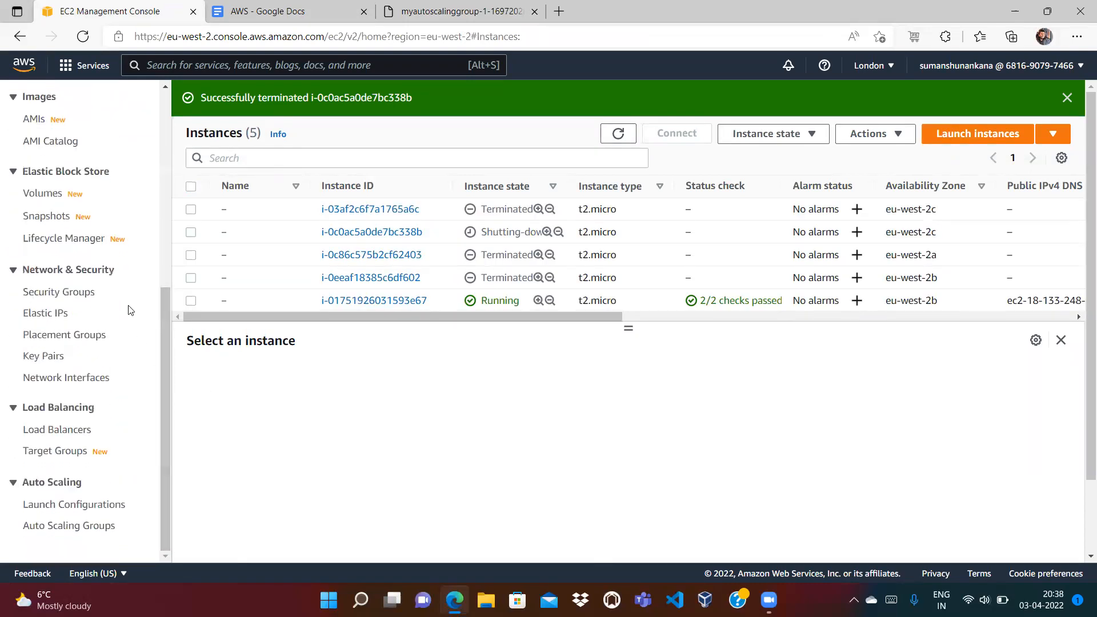
left_click(58, 530)
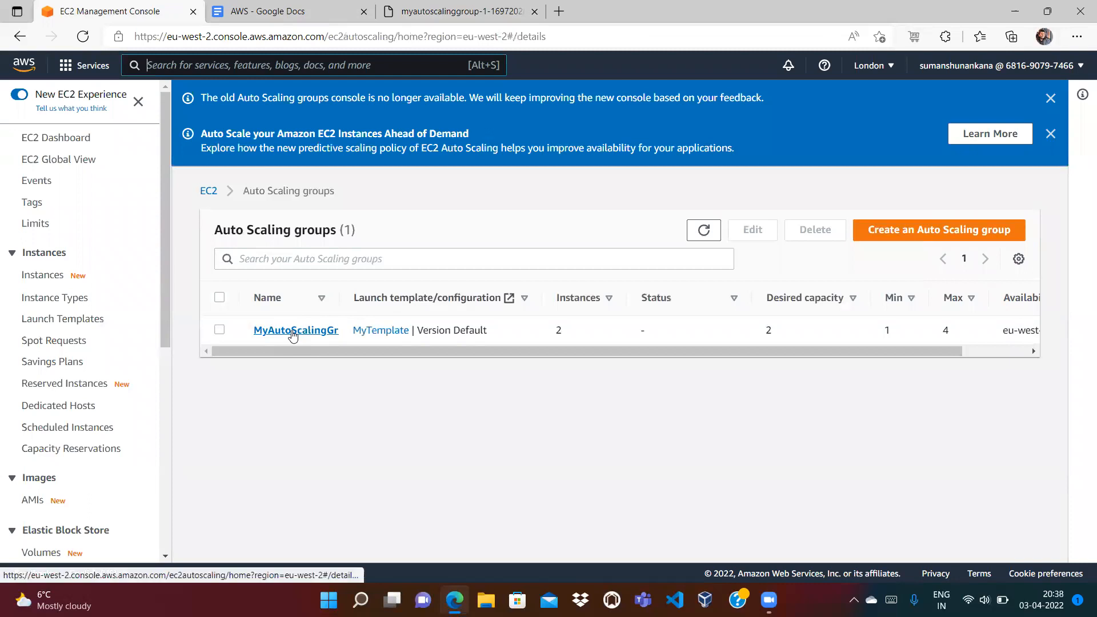
left_click(293, 331)
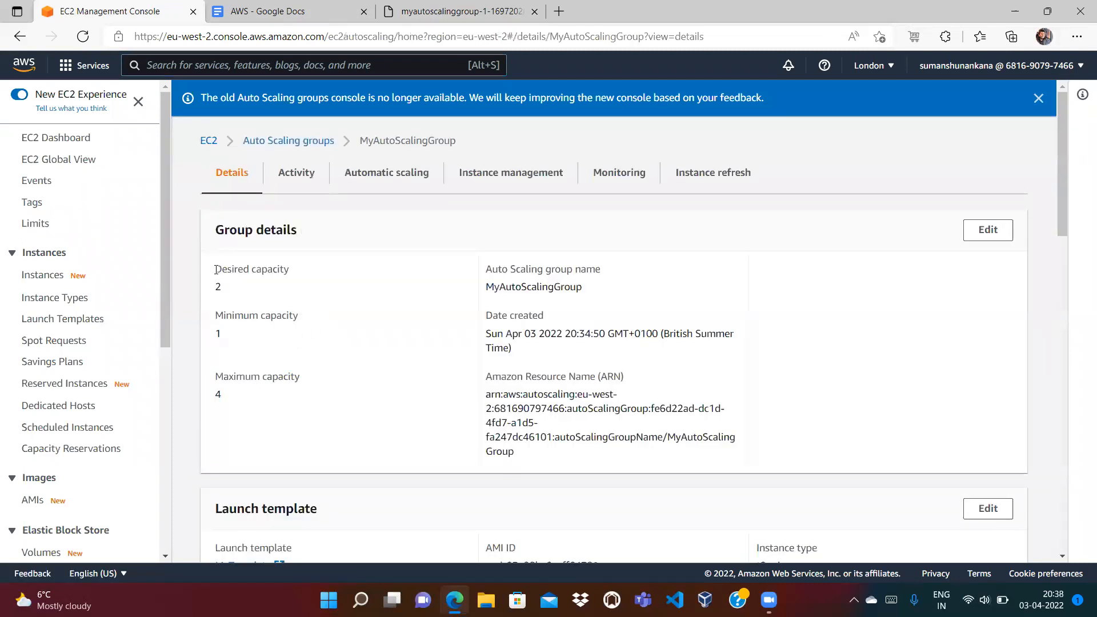
left_click_drag(213, 273, 291, 301)
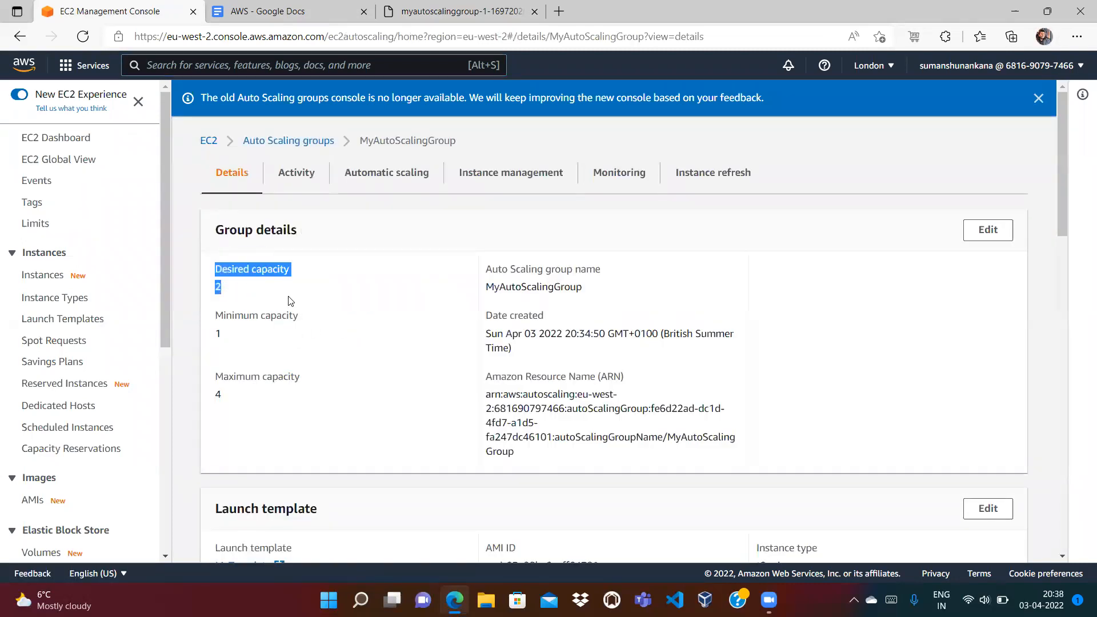
Step: Examine MyAutoScalingGroup's activity history for instance launches and terminations
mouse_move(1062, 193)
left_mouse_down()
mouse_move(1082, 343)
mouse_move(1082, 457)
mouse_move(1082, 114)
left_mouse_up()
left_click(295, 177)
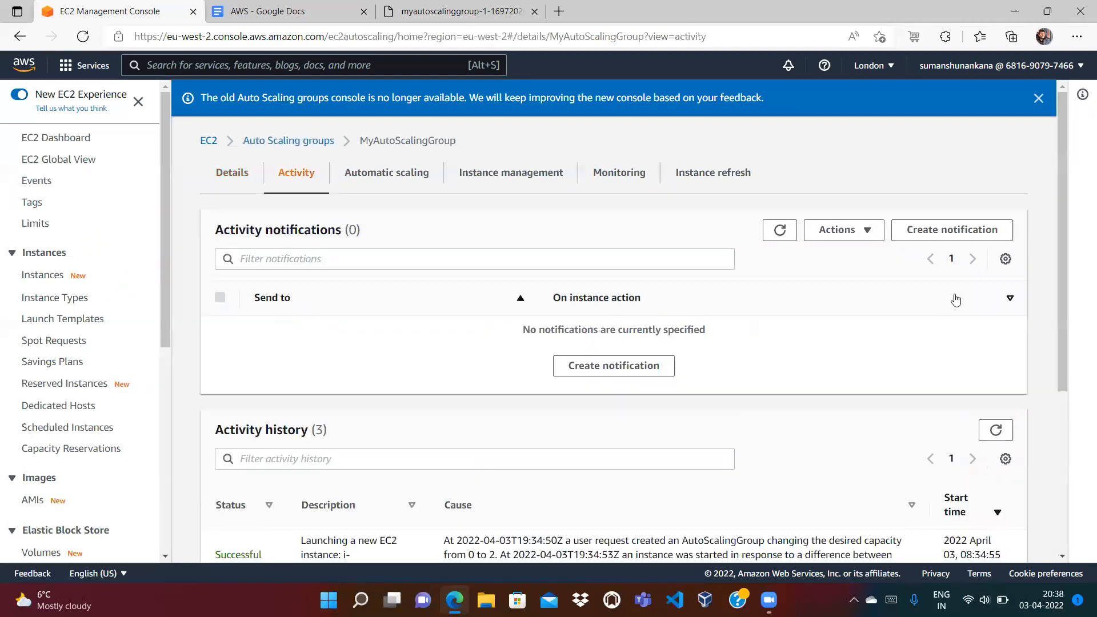
left_click_drag(1061, 215, 1060, 396)
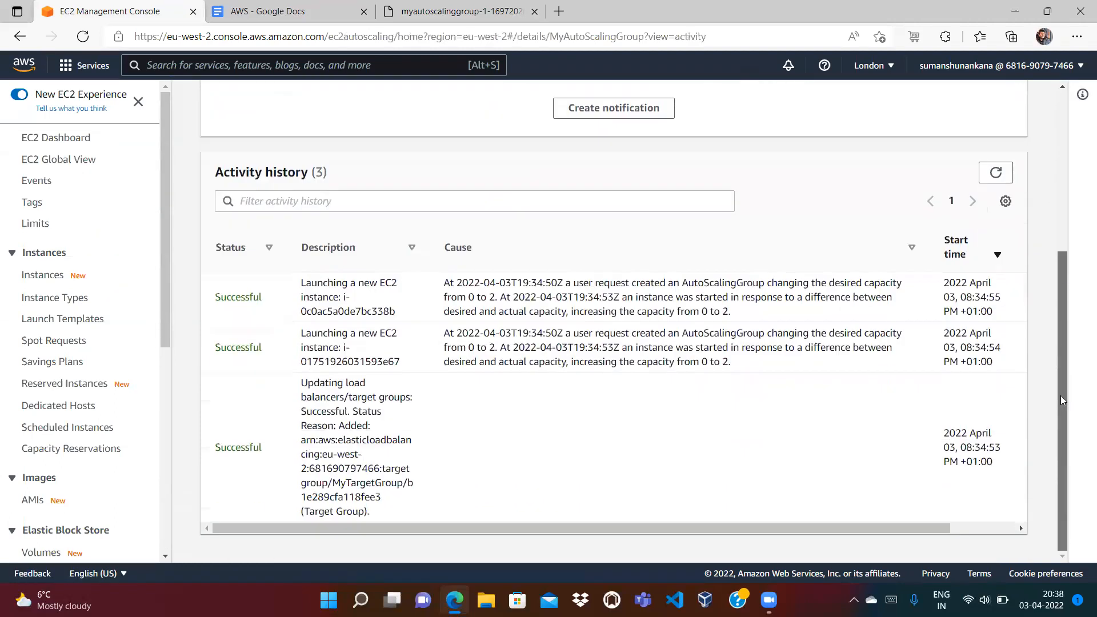
Step: Refresh MyAutoScalingGroup's activity history and review its instance launch and target group entries
left_click(995, 172)
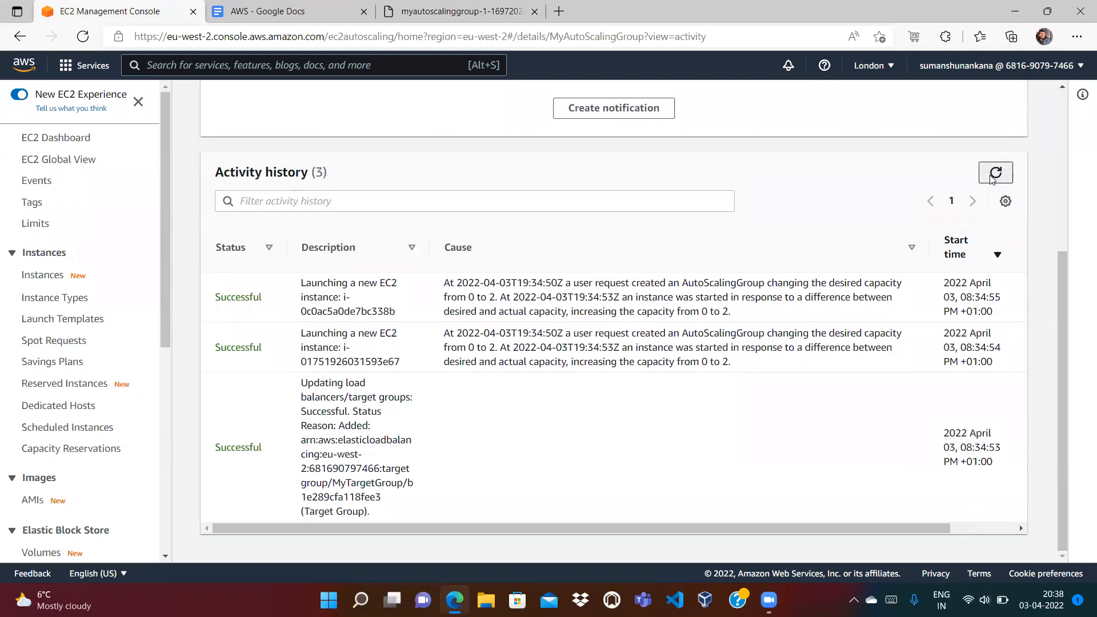
scroll(1038, 327, "up", 4)
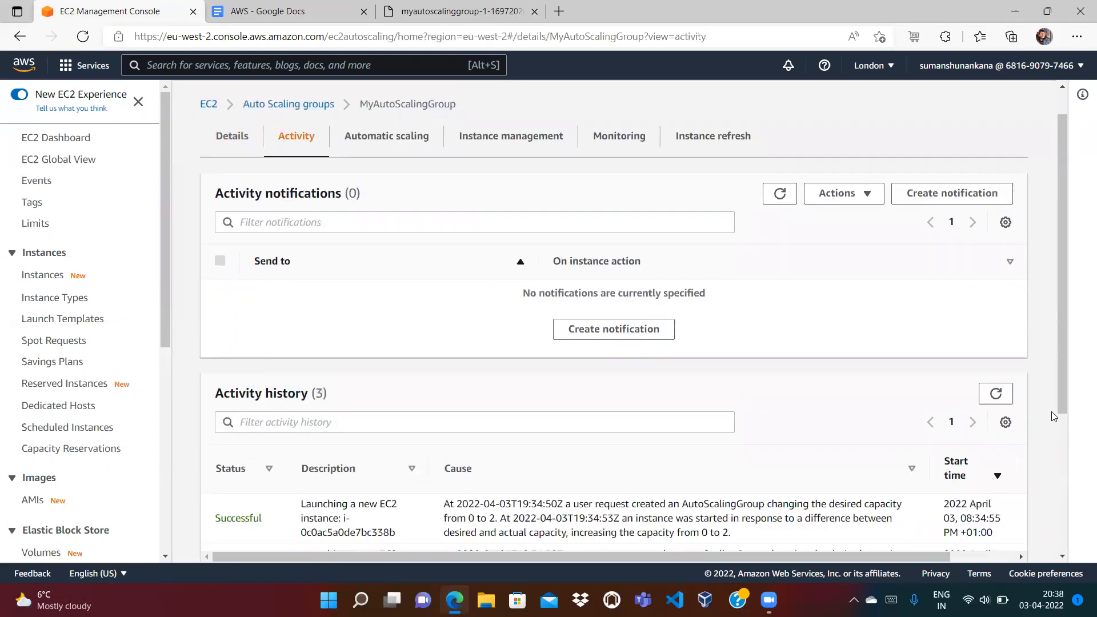
left_click_drag(1055, 417, 1057, 449)
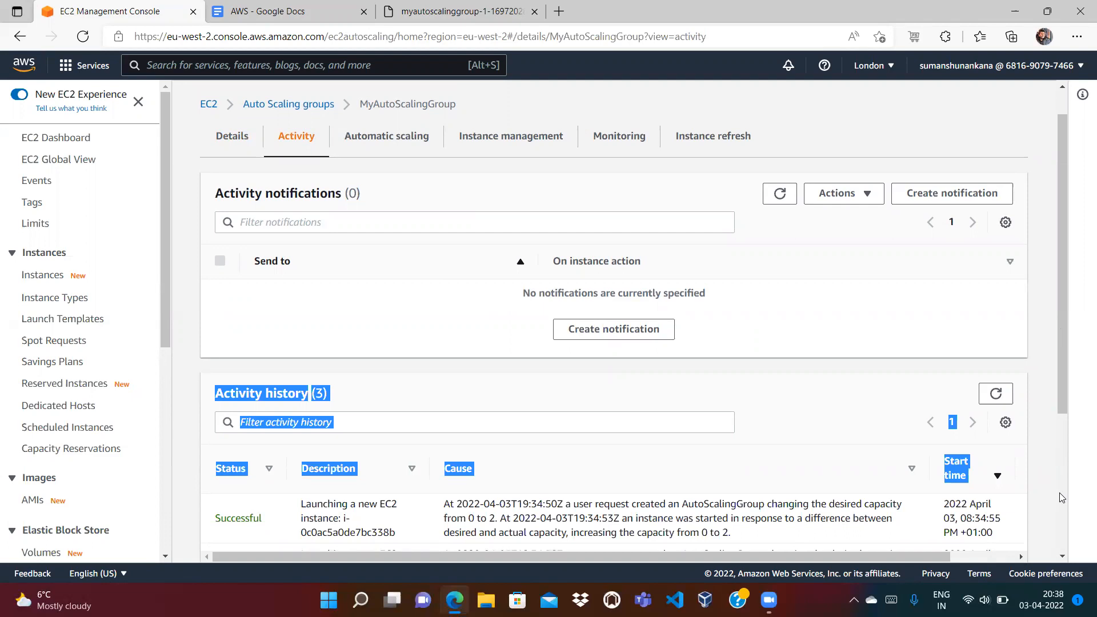
scroll(1060, 496, "down", 4)
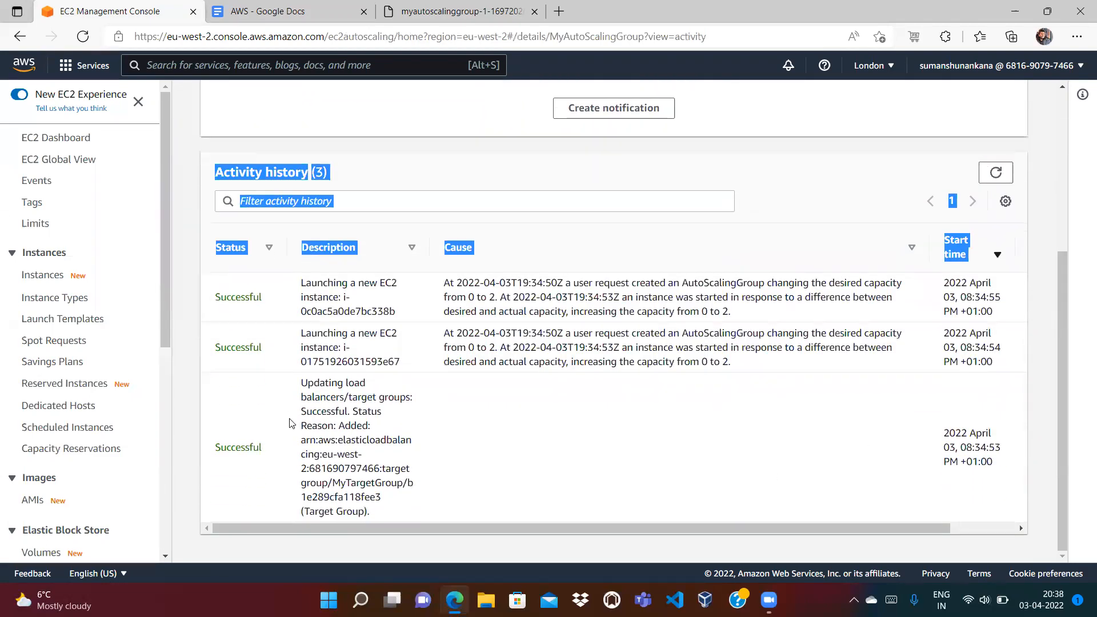
left_click(350, 393)
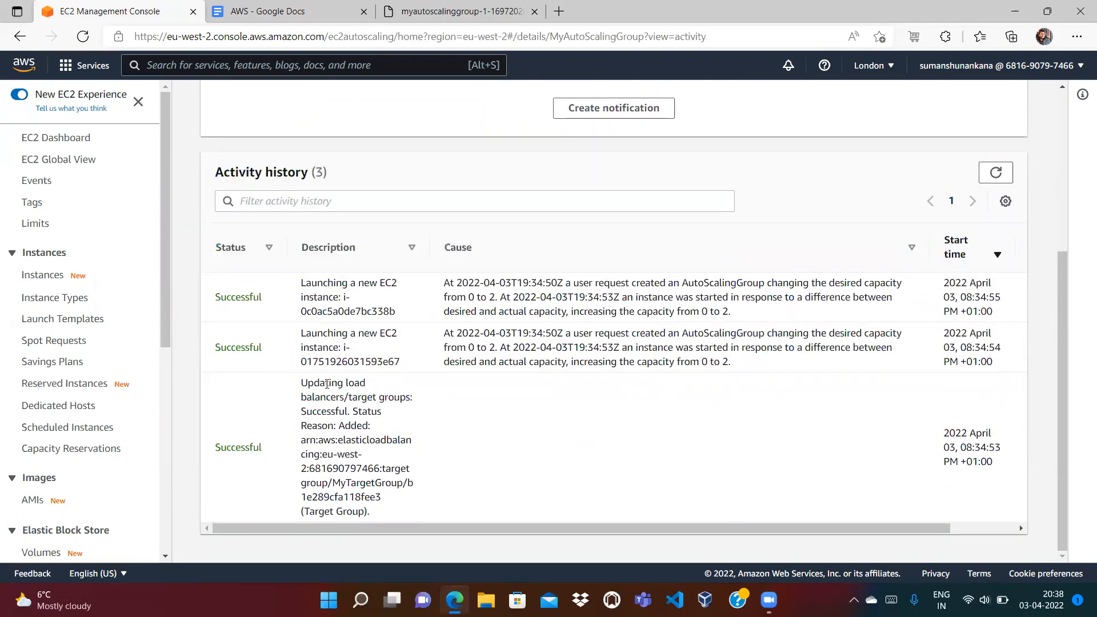
left_click_drag(309, 387, 337, 412)
left_click_drag(300, 332, 400, 362)
left_click_drag(302, 281, 379, 314)
left_click(531, 314)
Step: Keep refreshing the activity history to look for an entry about the terminated instance i-0c0ac5a0de7bc338b
left_click(996, 172)
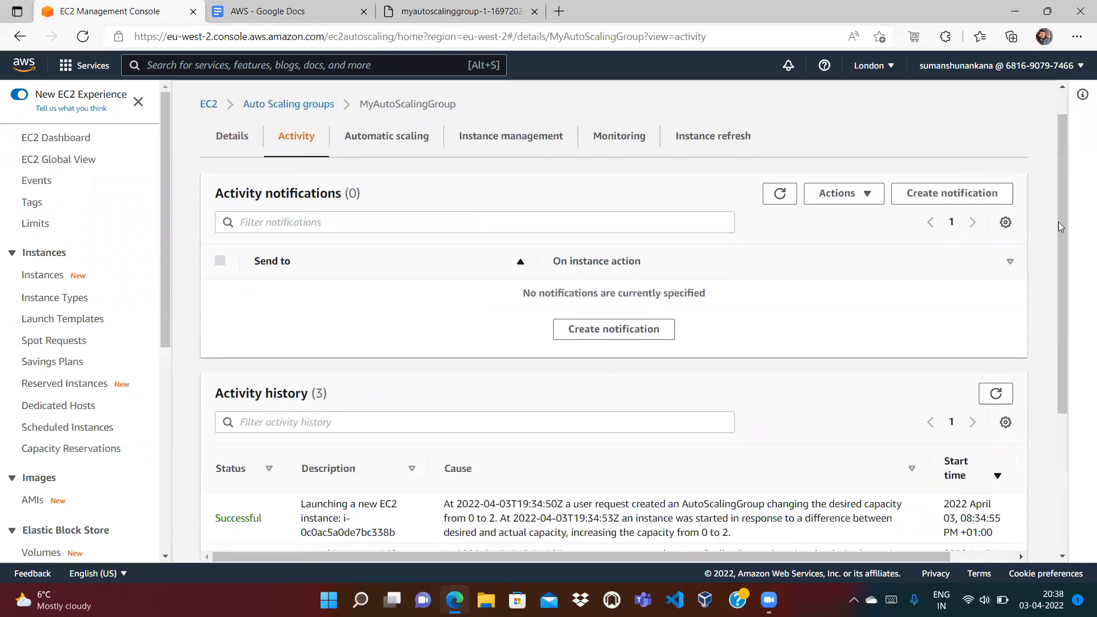
left_click_drag(1059, 224, 1059, 361)
left_click(996, 172)
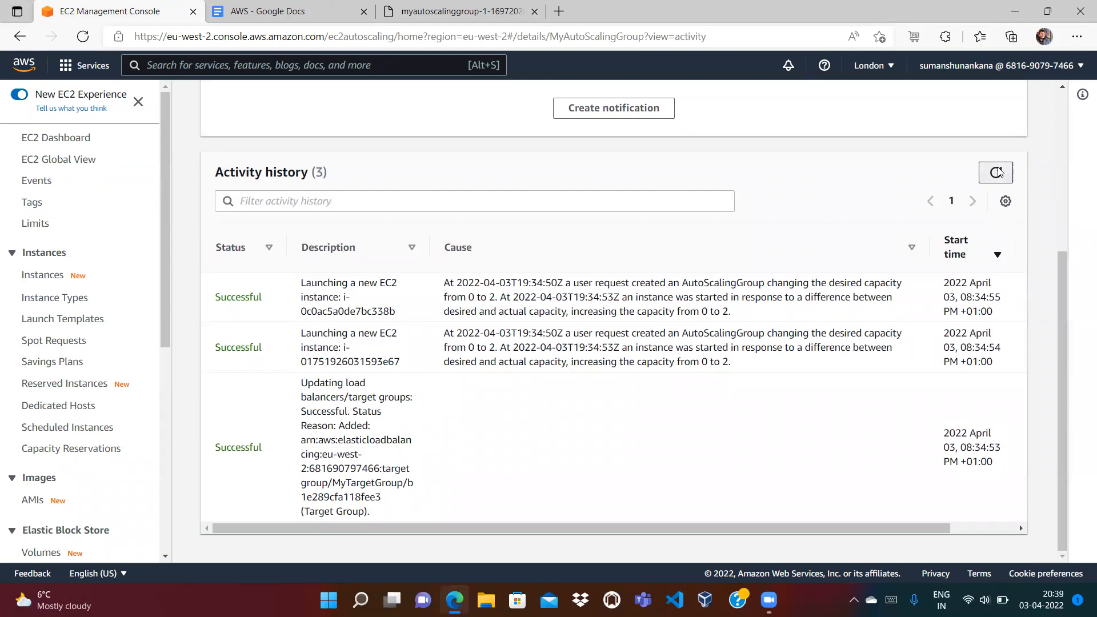
left_click_drag(1062, 175, 1072, 318)
scroll(540, 260, "down", 1)
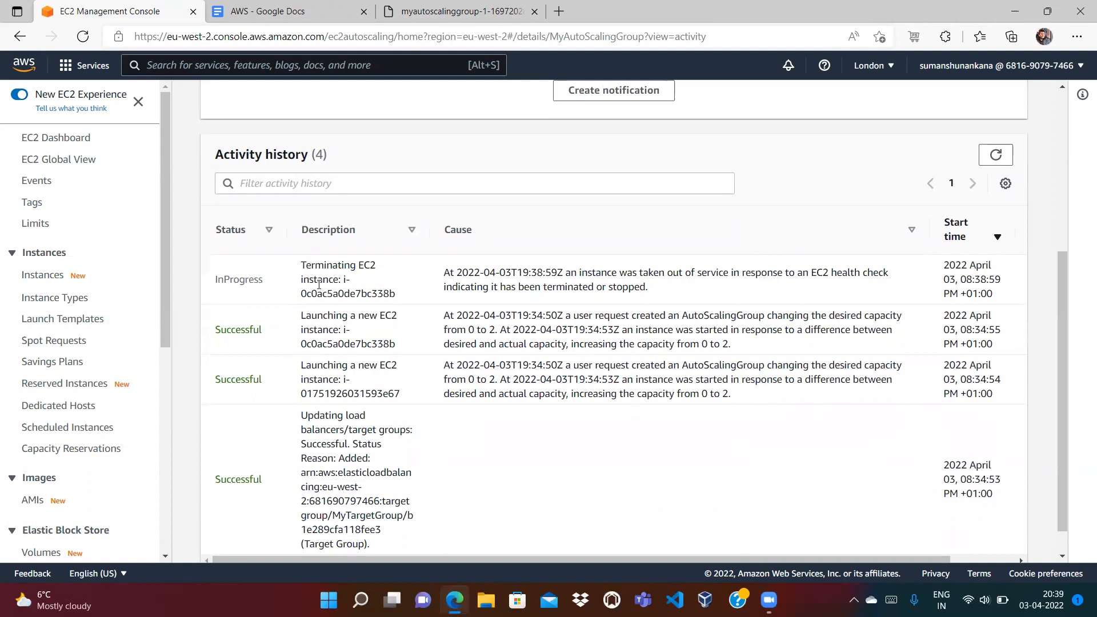
left_click(995, 154)
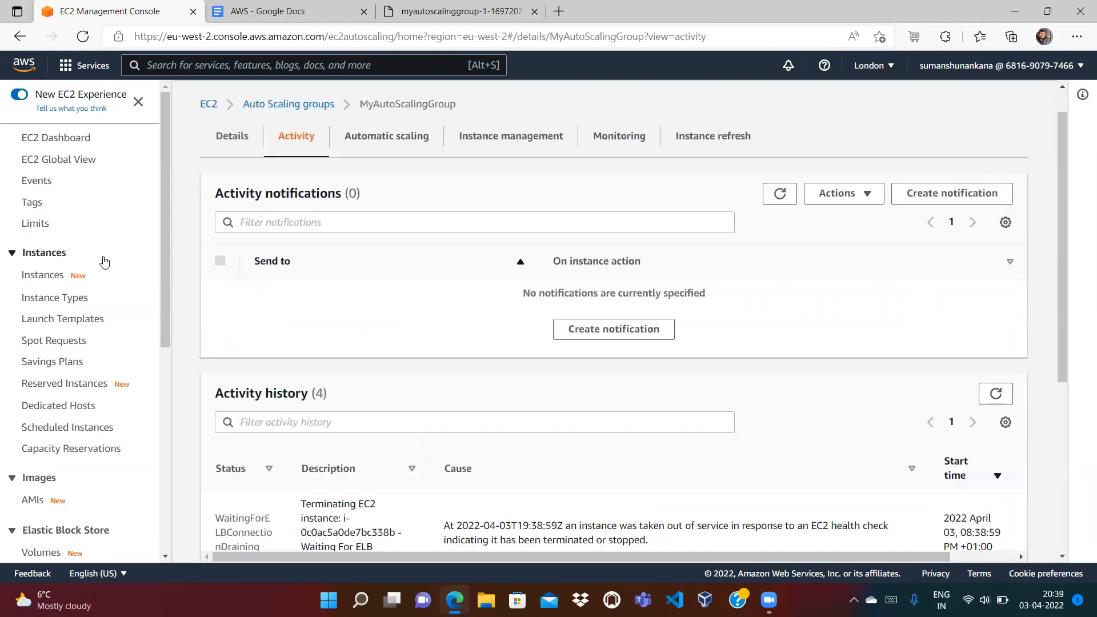
Step: Open the EC2 instances list and select instance i-079a63fc58fcdcce9 to check its state
left_click(35, 280)
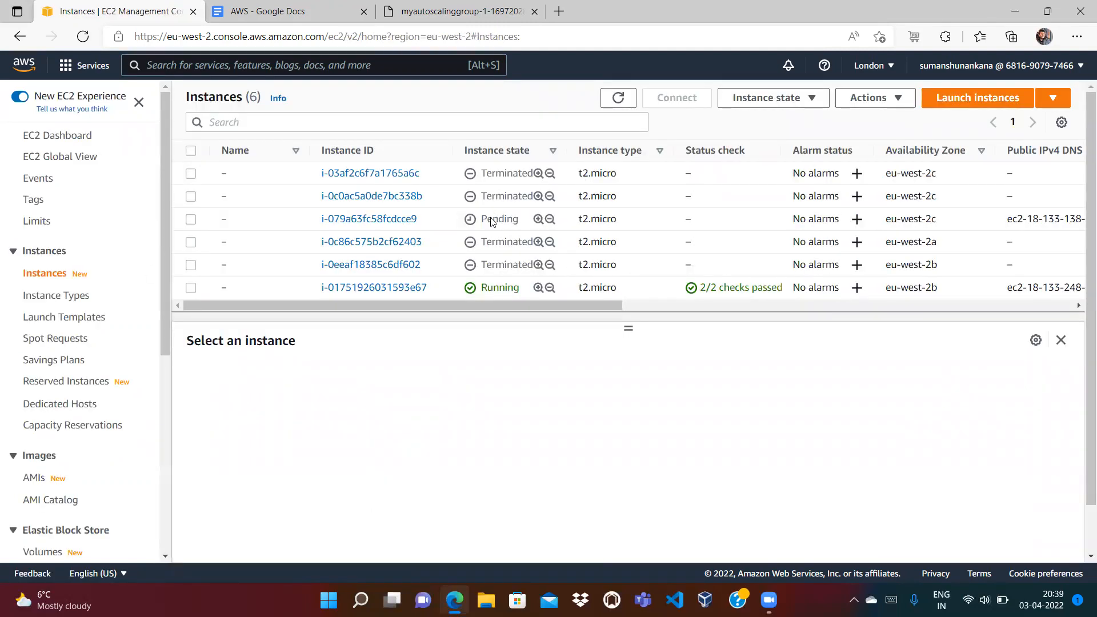
double_click(518, 223)
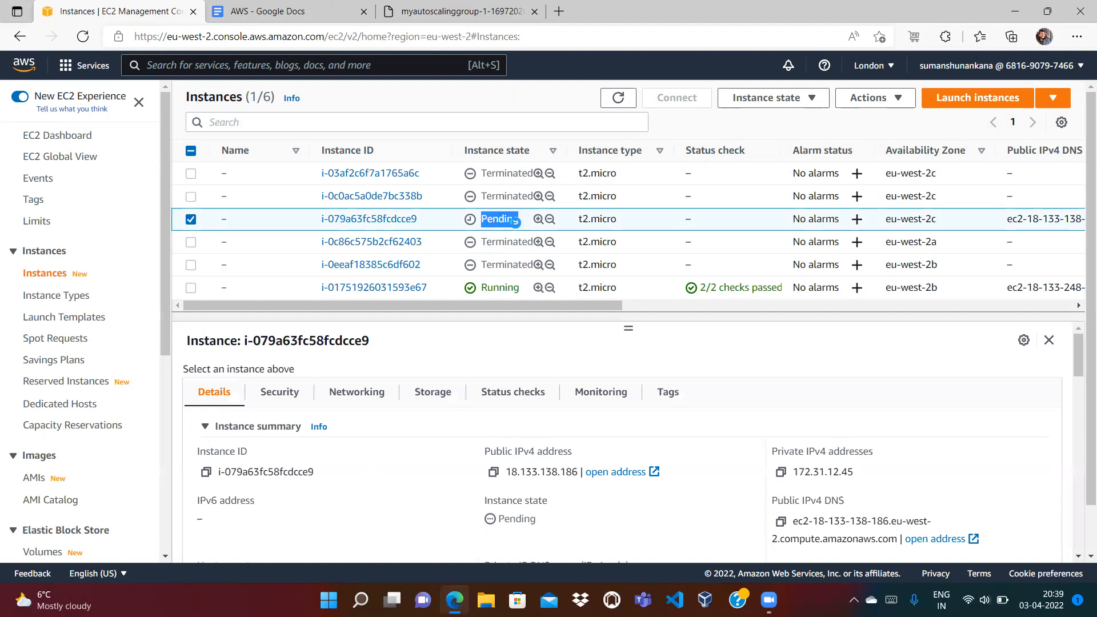
left_click(512, 220)
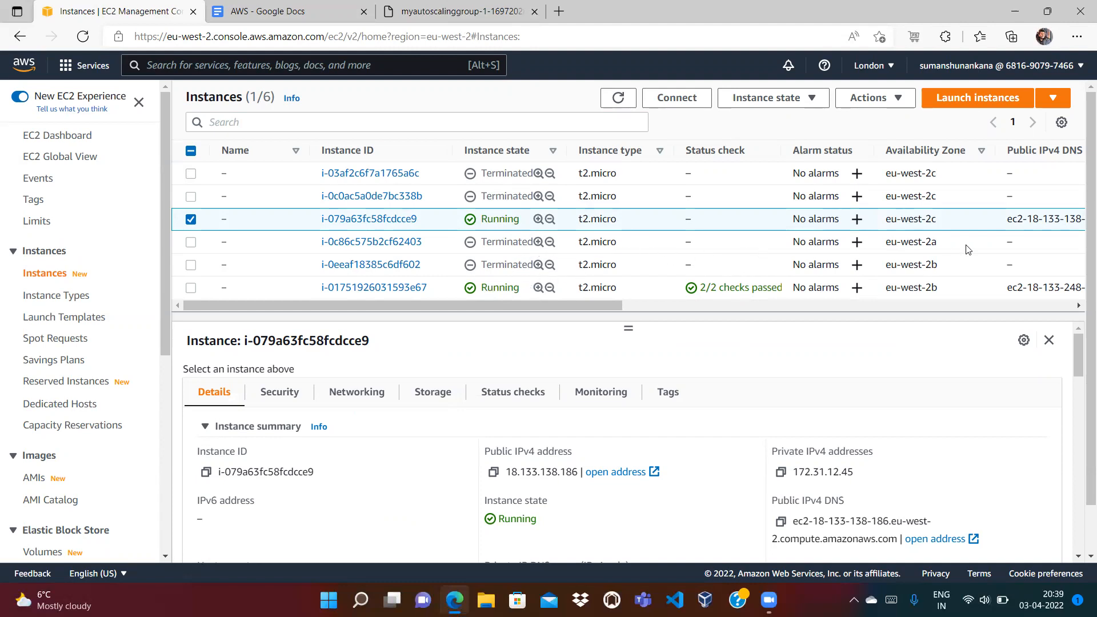
Step: Reload the load balancer's web page several times to check which instances answer the requests
left_click(437, 16)
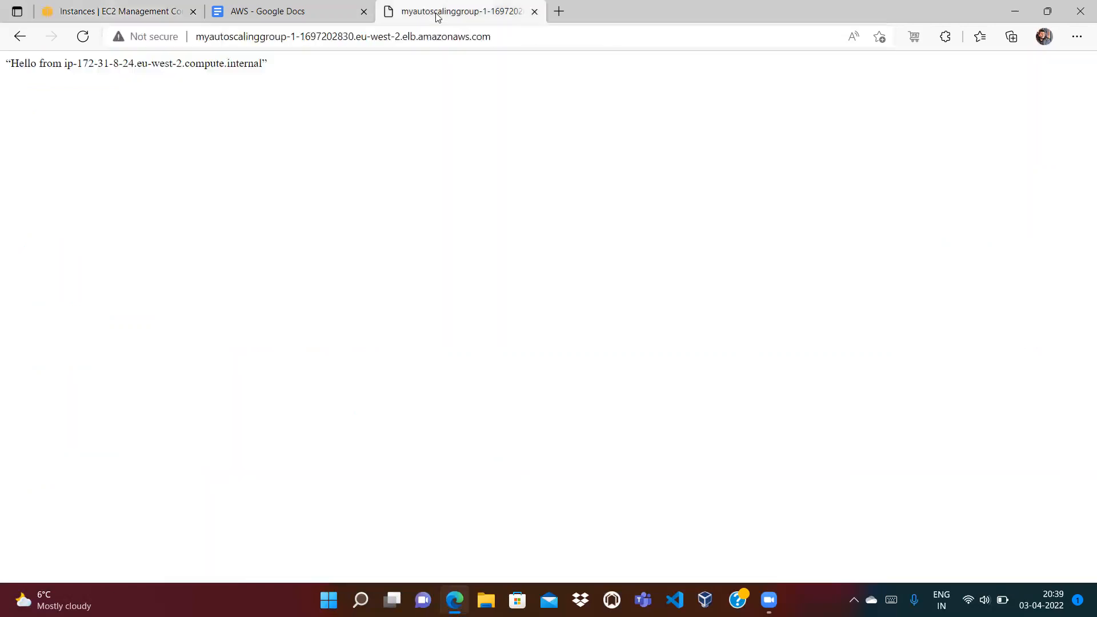
left_click(340, 36)
left_click(55, 218)
left_click(324, 37)
key("Return")
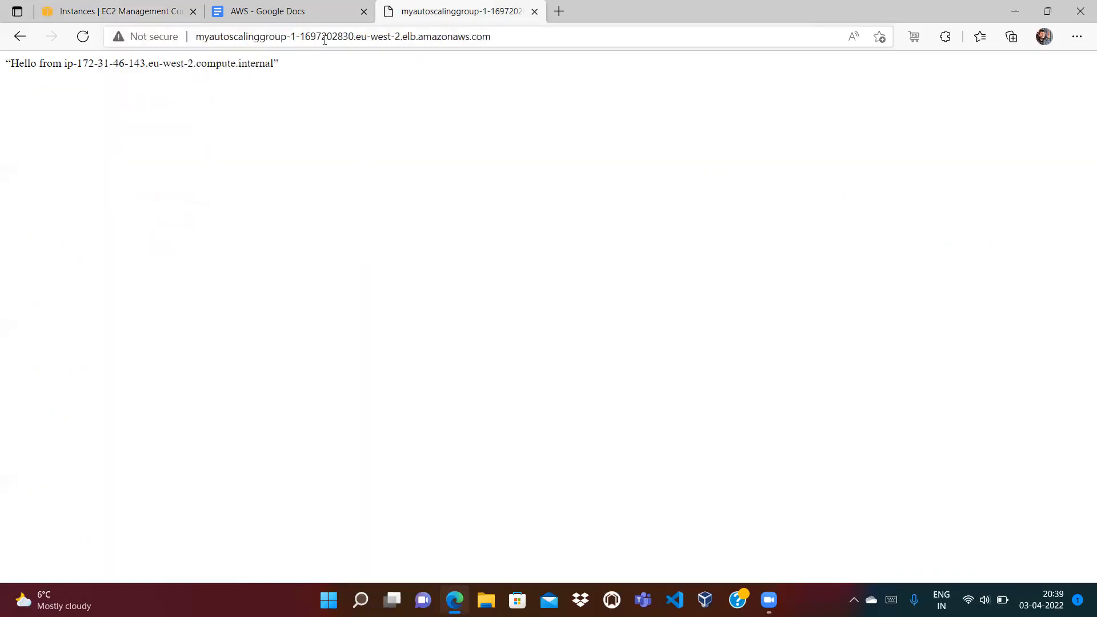
left_click(345, 36)
key("Return")
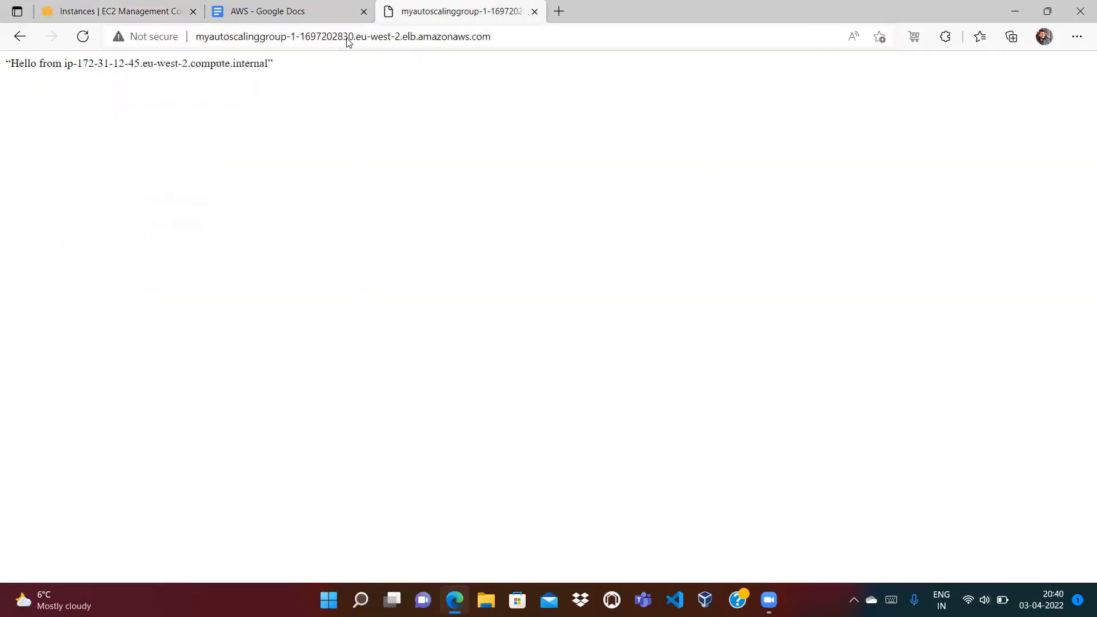
left_click(365, 39)
key("Return")
left_click(395, 37)
key("Return")
left_click(432, 34)
key("Return")
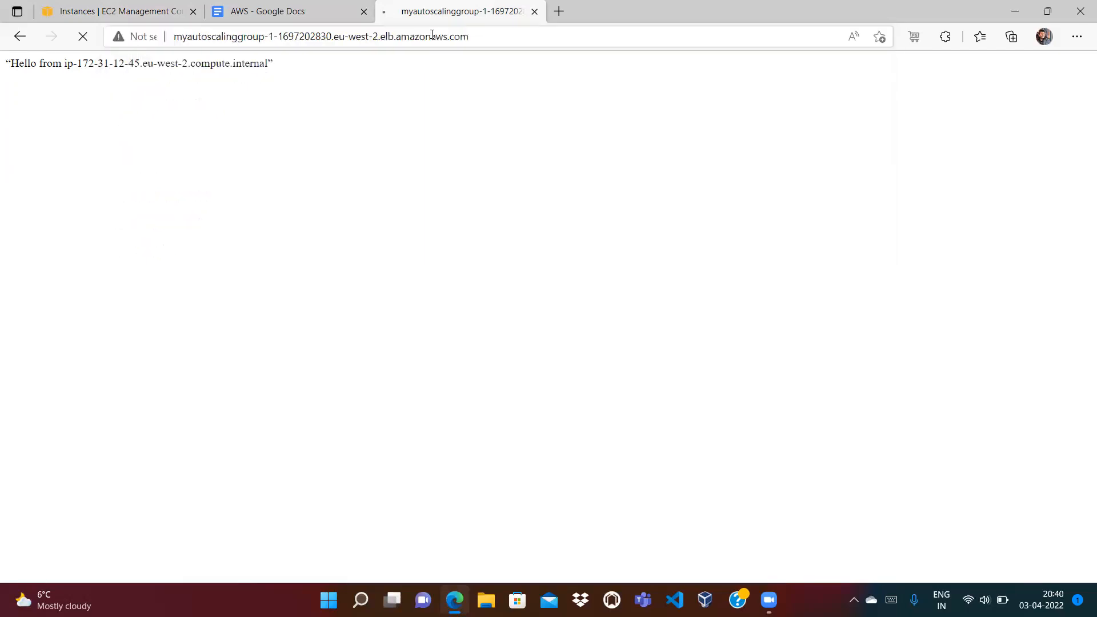
Step: Return to the EC2 instances list, deselect i-079a63fc58fcdcce9 and refresh the list to check the status checks
left_click(314, 19)
left_click(148, 15)
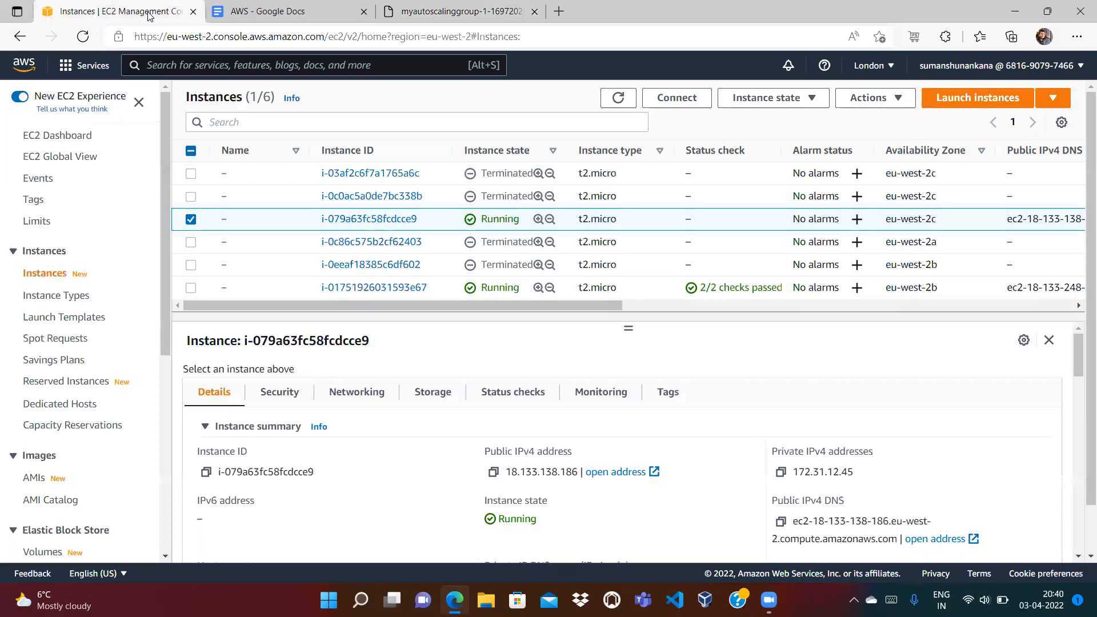
left_click(190, 220)
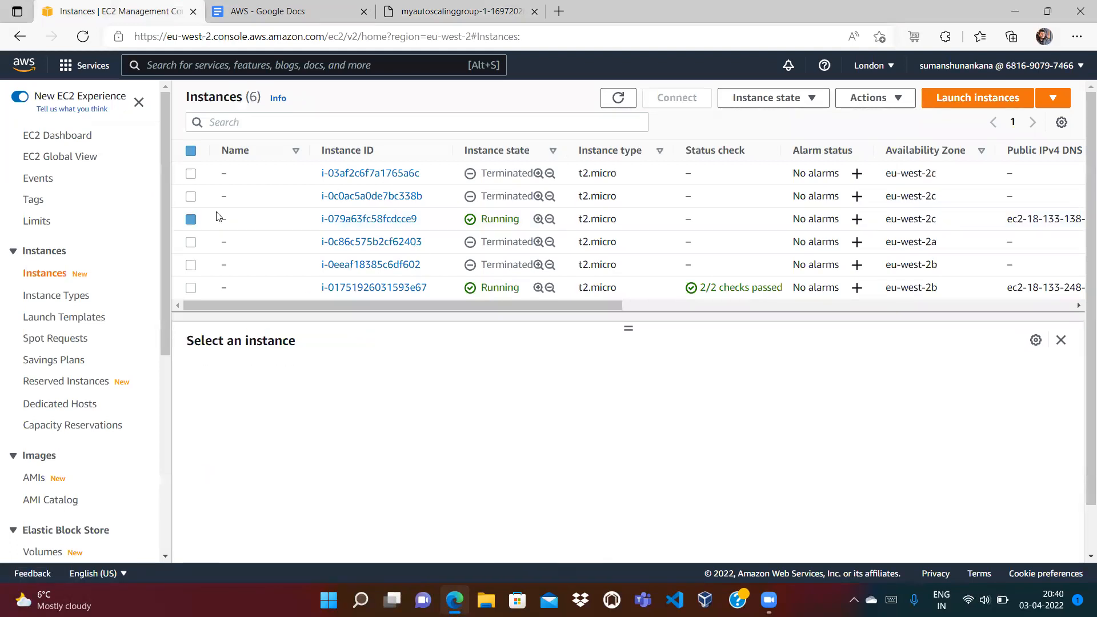
left_click(618, 100)
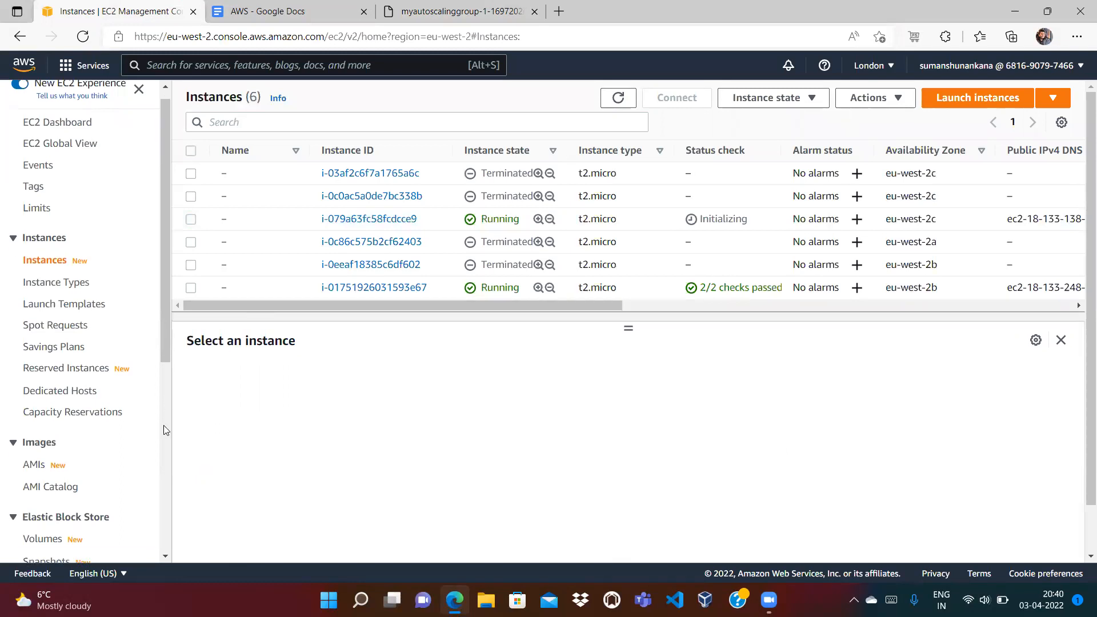
Step: Open MyAutoScalingGroup's activity history and review each entry, including the instance termination and the replacement launch
scroll(163, 425, "down", 5)
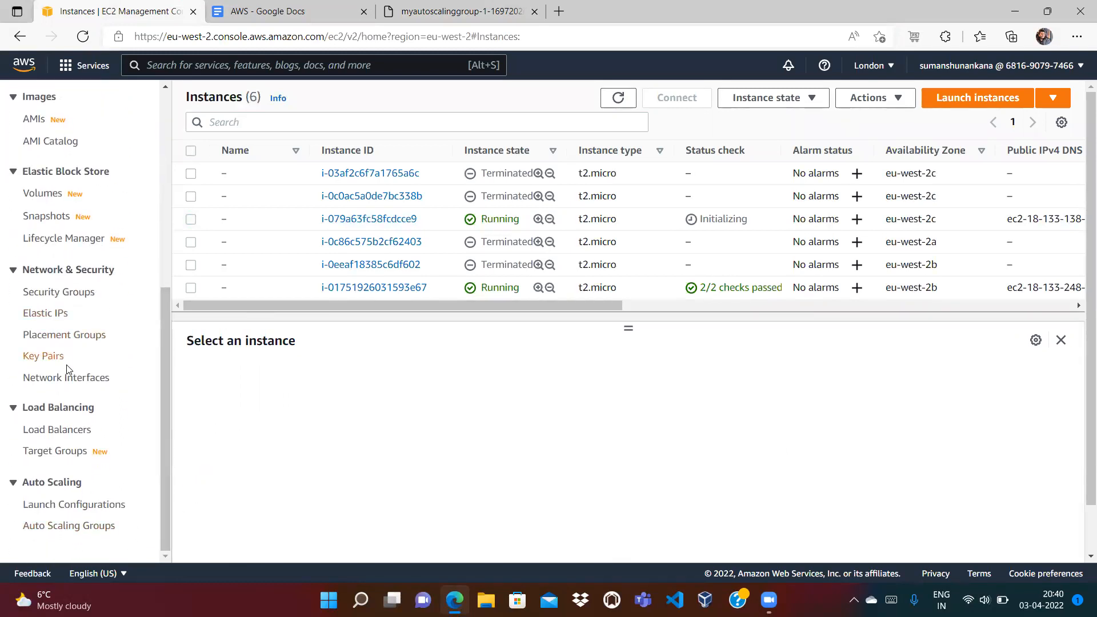
left_click(61, 526)
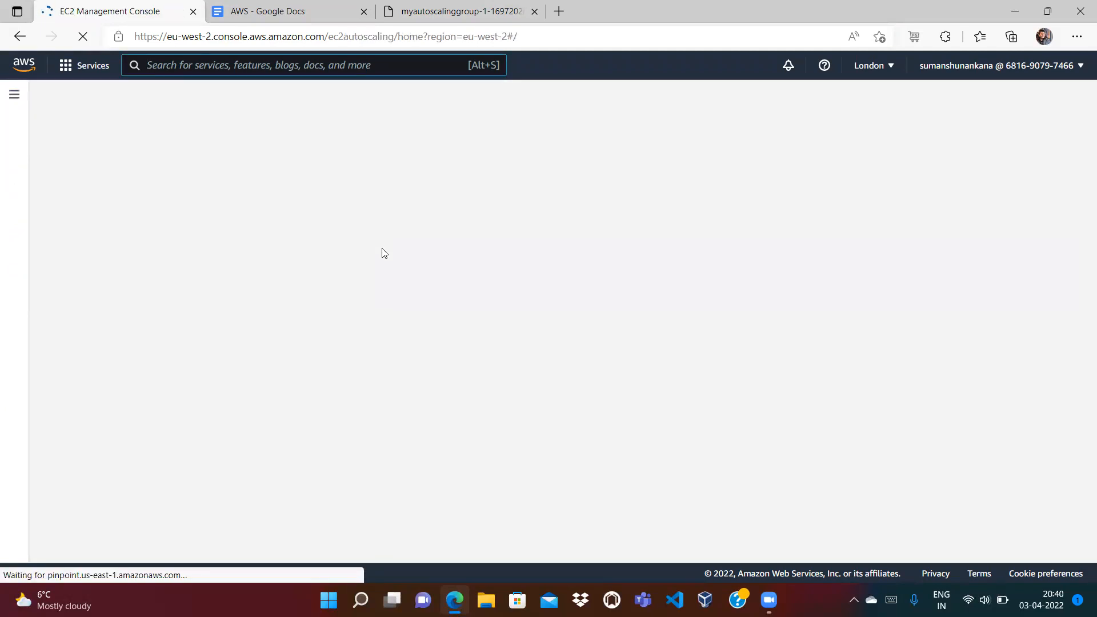
left_click(278, 281)
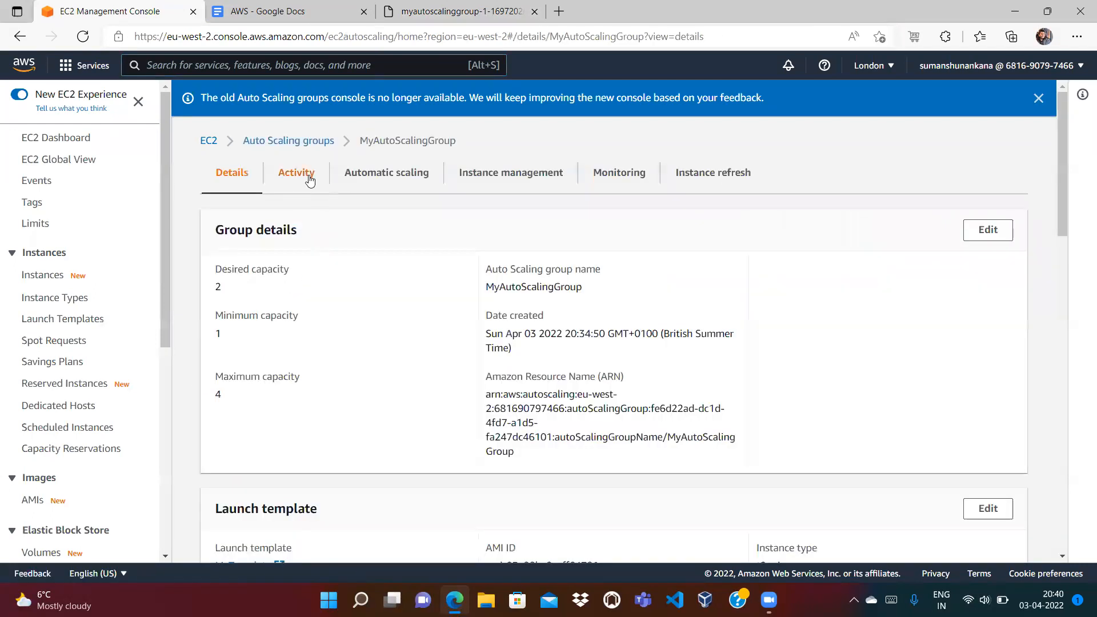
left_click(306, 176)
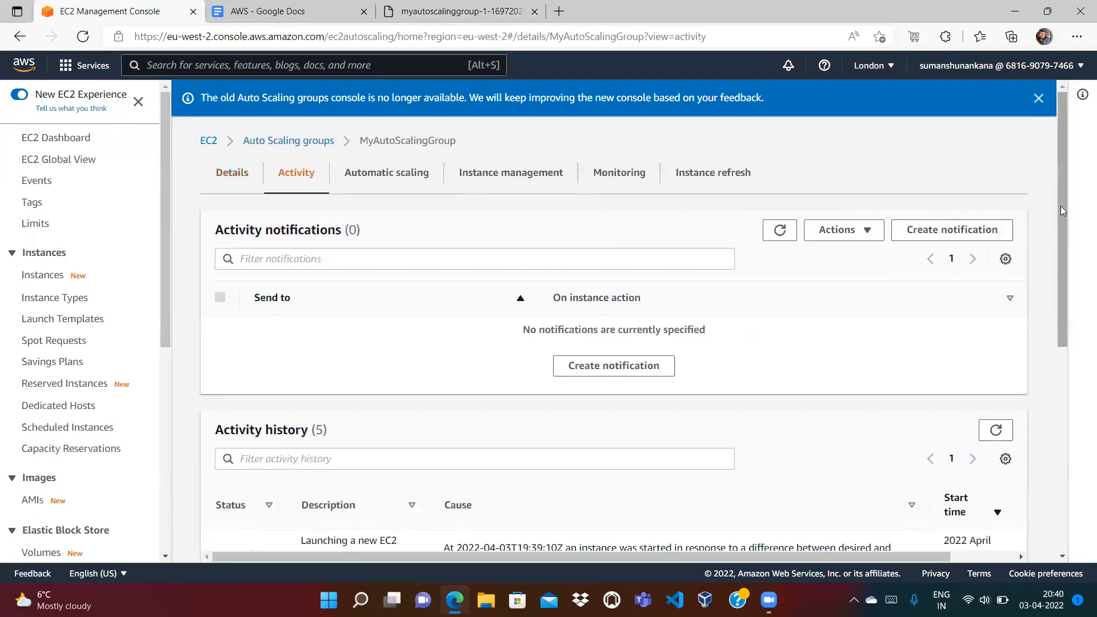
left_click_drag(1055, 206, 1082, 379)
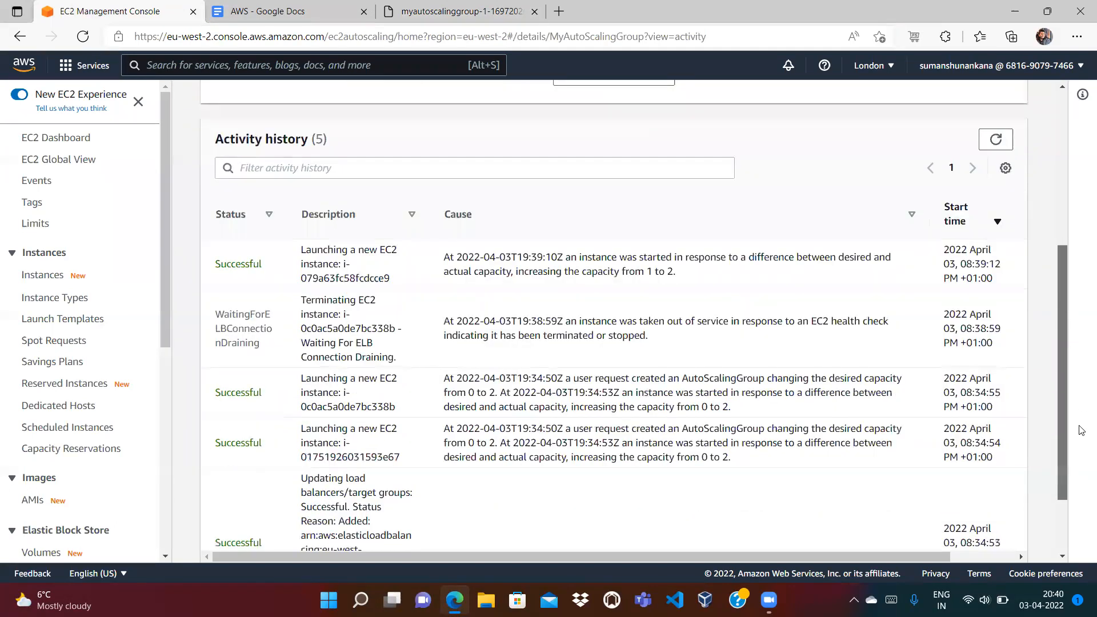
scroll(609, 420, "down", 2)
left_click_drag(310, 382, 371, 409)
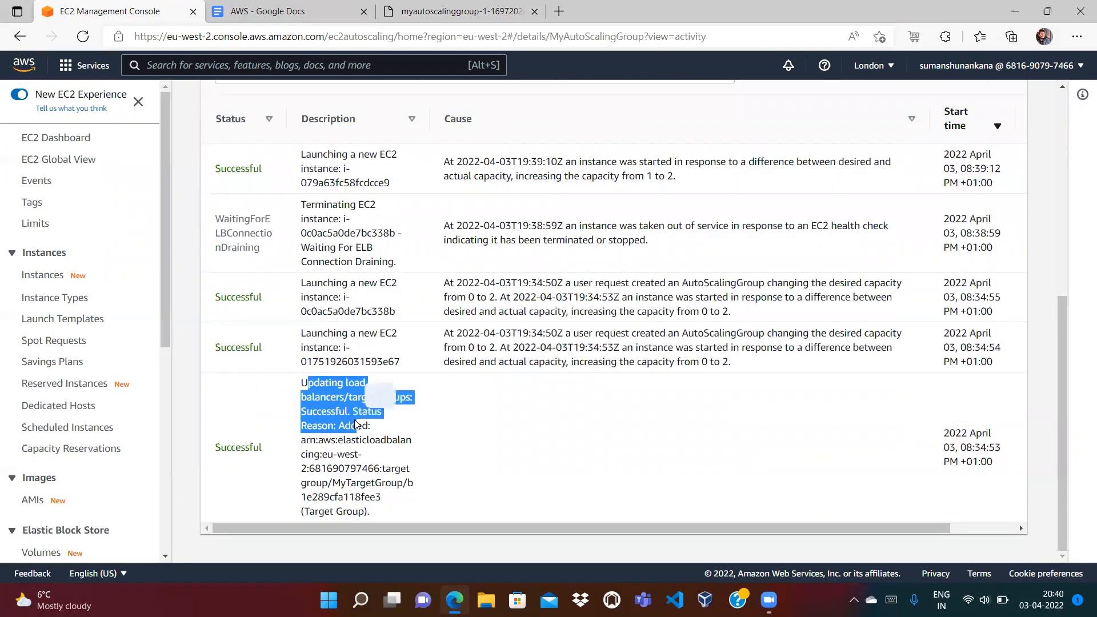
left_click_drag(302, 333, 374, 366)
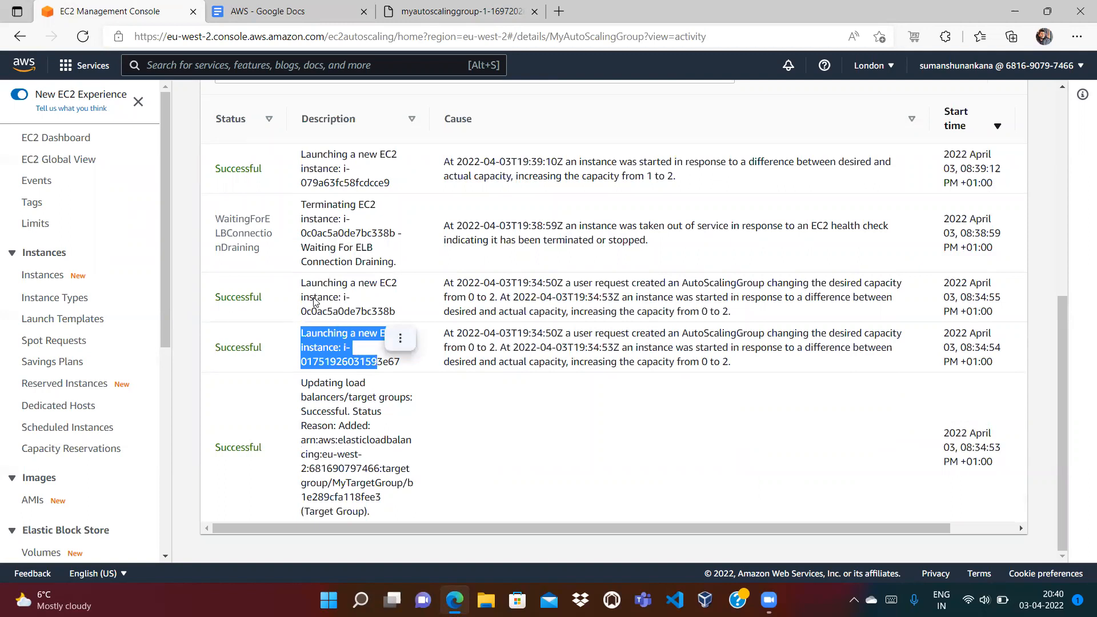
left_click_drag(307, 283, 367, 313)
left_click_drag(301, 204, 377, 260)
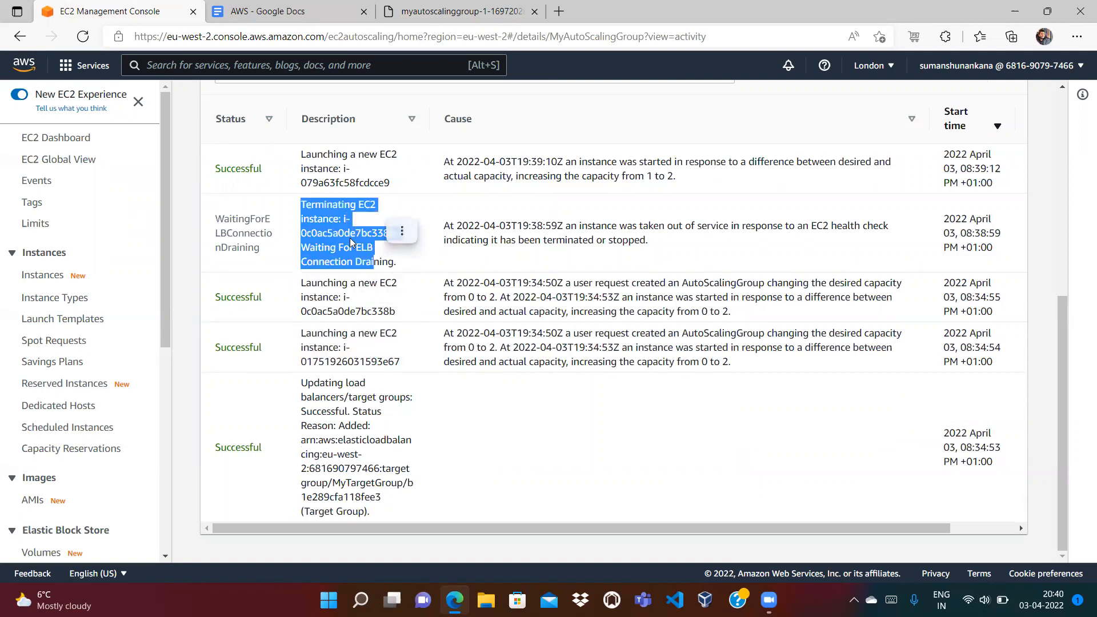
left_click_drag(305, 158, 384, 187)
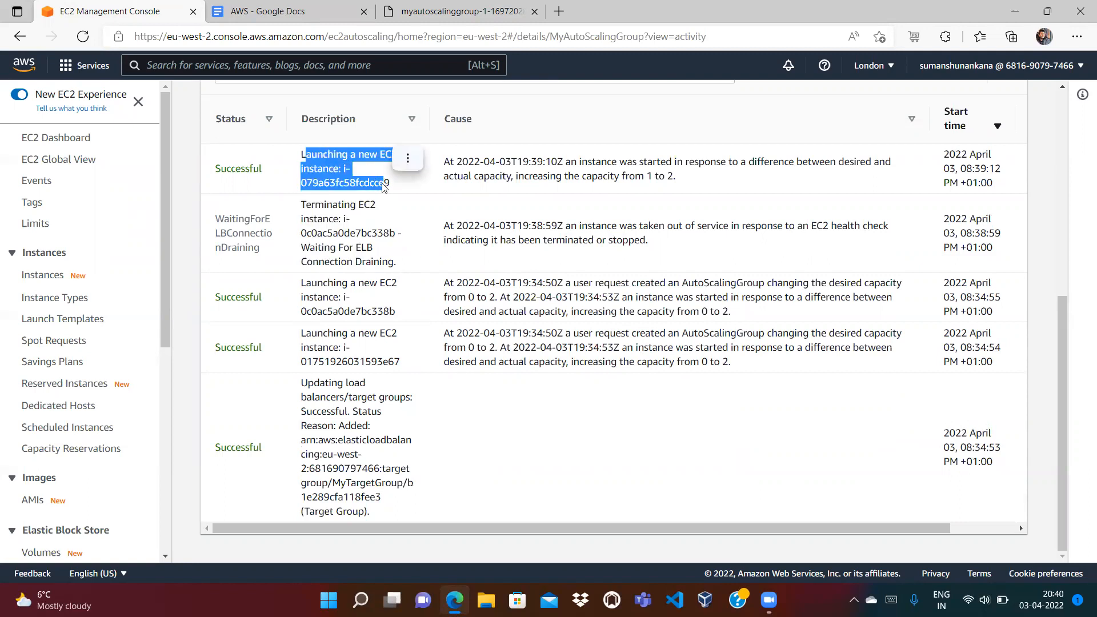
scroll(1059, 176, "up", 5)
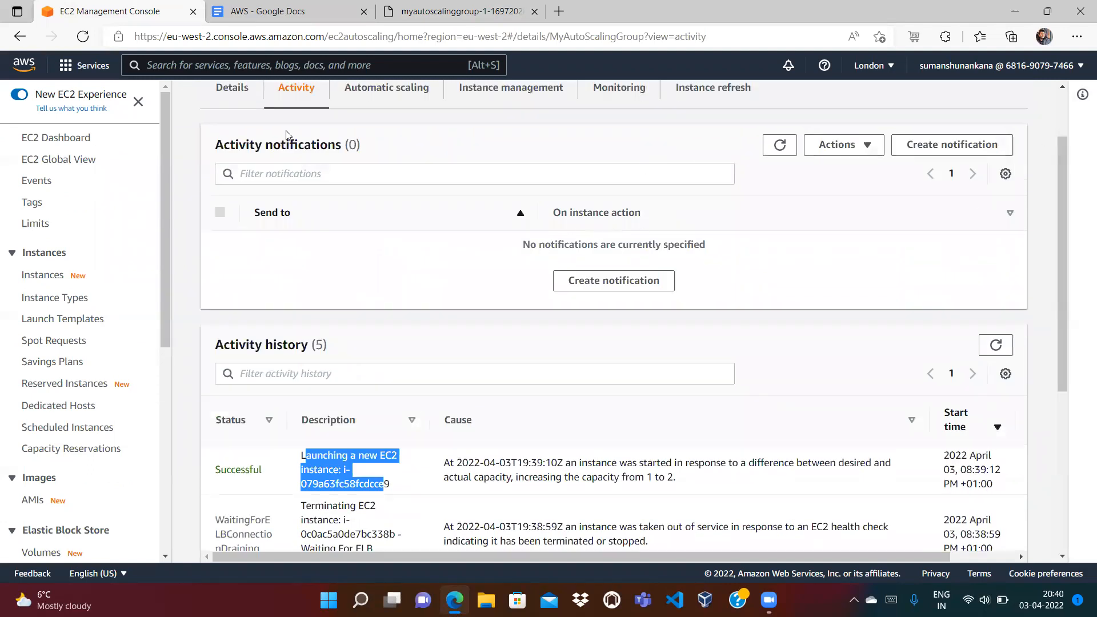
Step: Check MyAutoScalingGroup's desired and maximum capacity in its group details
left_click(393, 91)
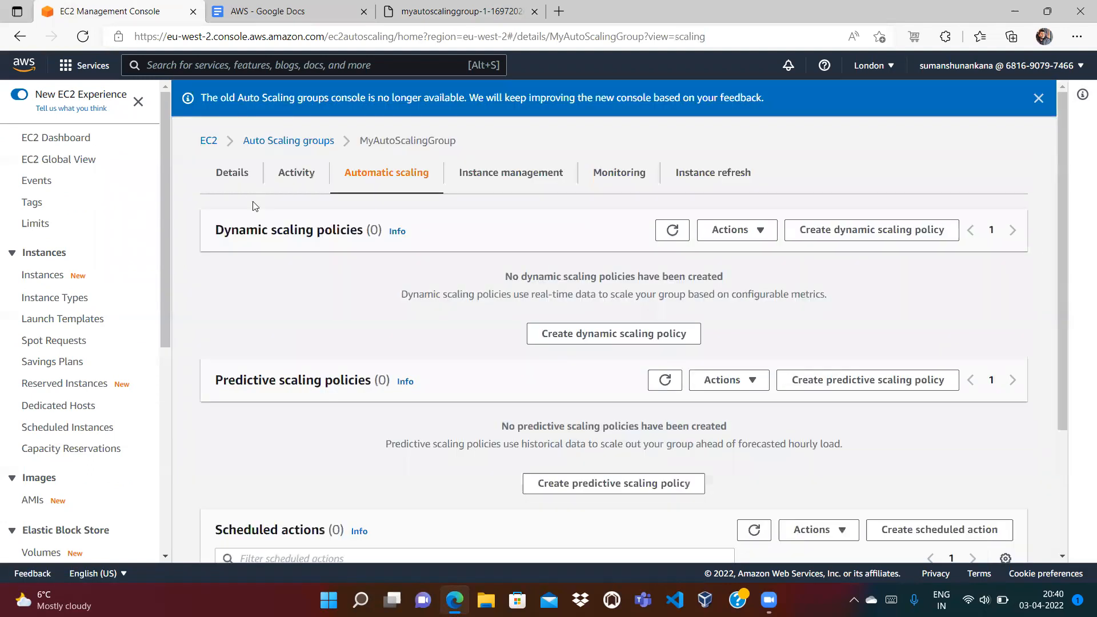
left_click(232, 176)
left_click_drag(215, 268, 235, 288)
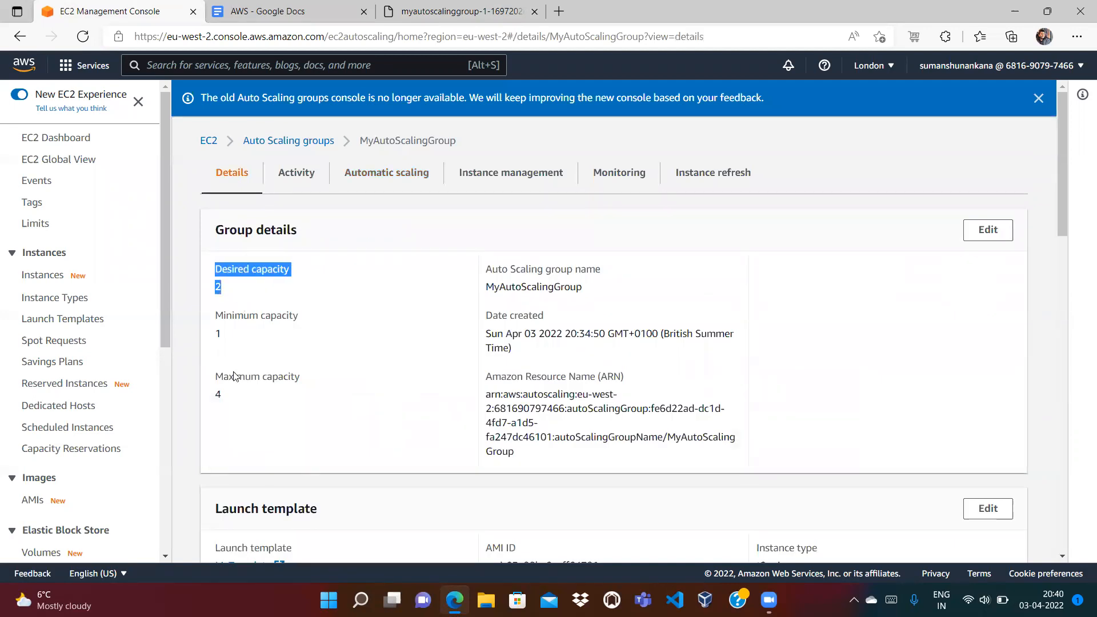
left_click_drag(217, 376, 235, 399)
left_click(232, 400)
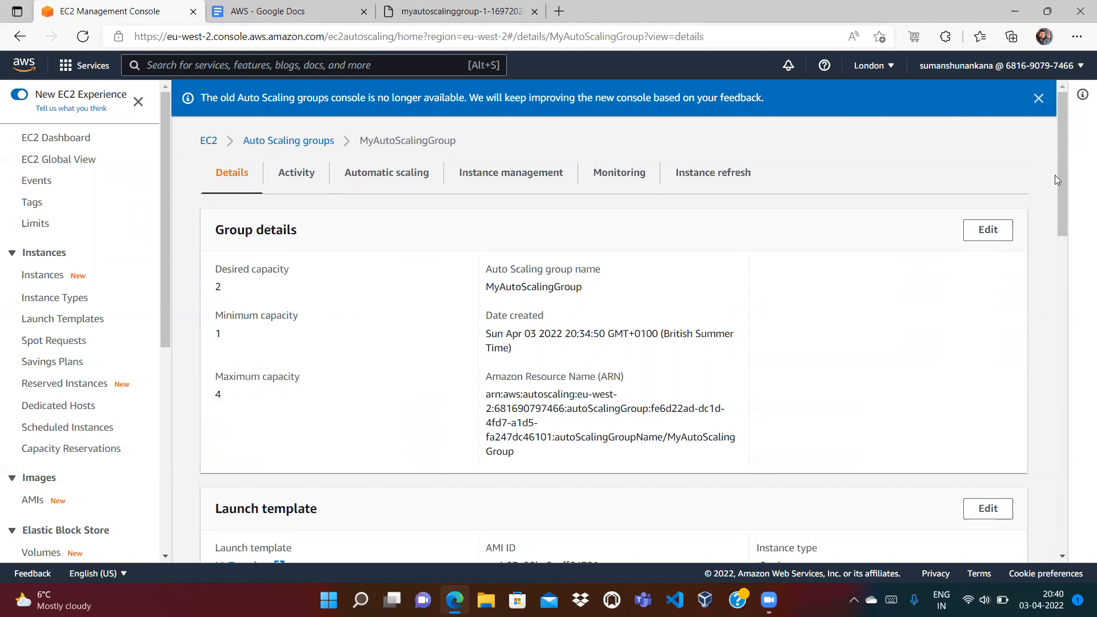
mouse_move(1057, 174)
left_mouse_down()
mouse_move(1081, 510)
mouse_move(1080, 165)
left_mouse_up()
Step: Delete the Auto Scaling group MyAutoScalingGroup from the Auto Scaling groups list, confirming with "delete", and refresh the list
scroll(166, 489, "down", 5)
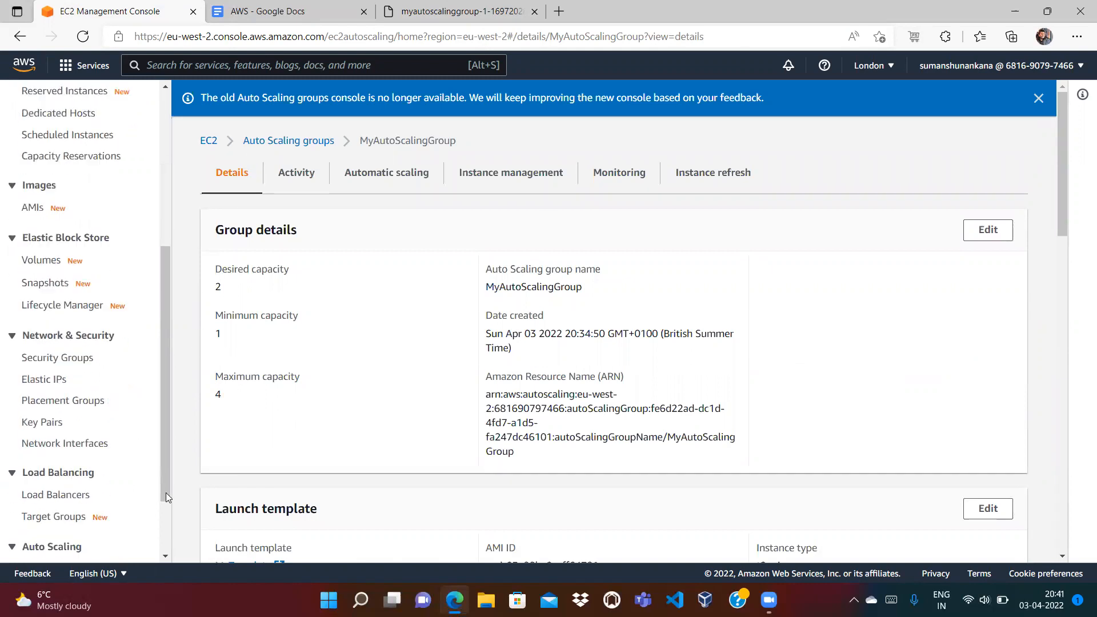
left_click(90, 557)
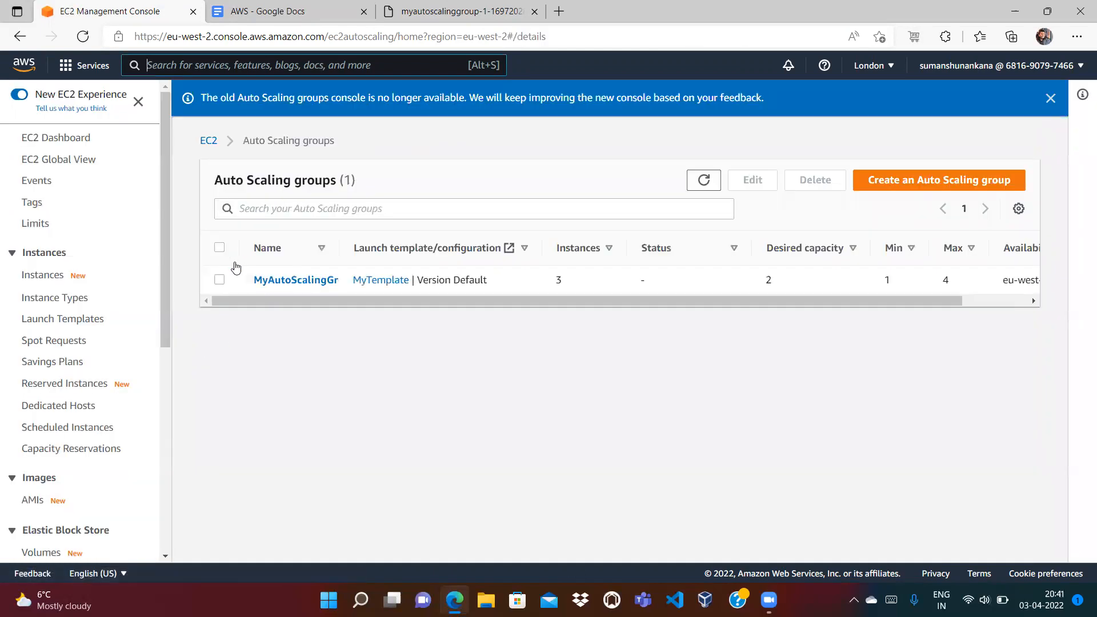
left_click(219, 280)
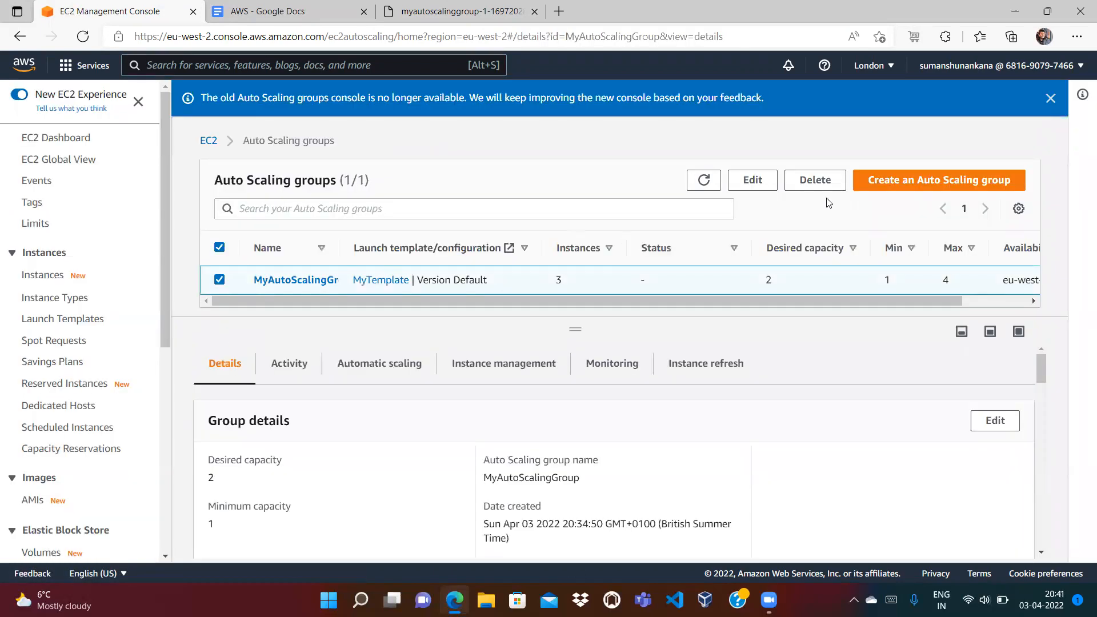
left_click(833, 188)
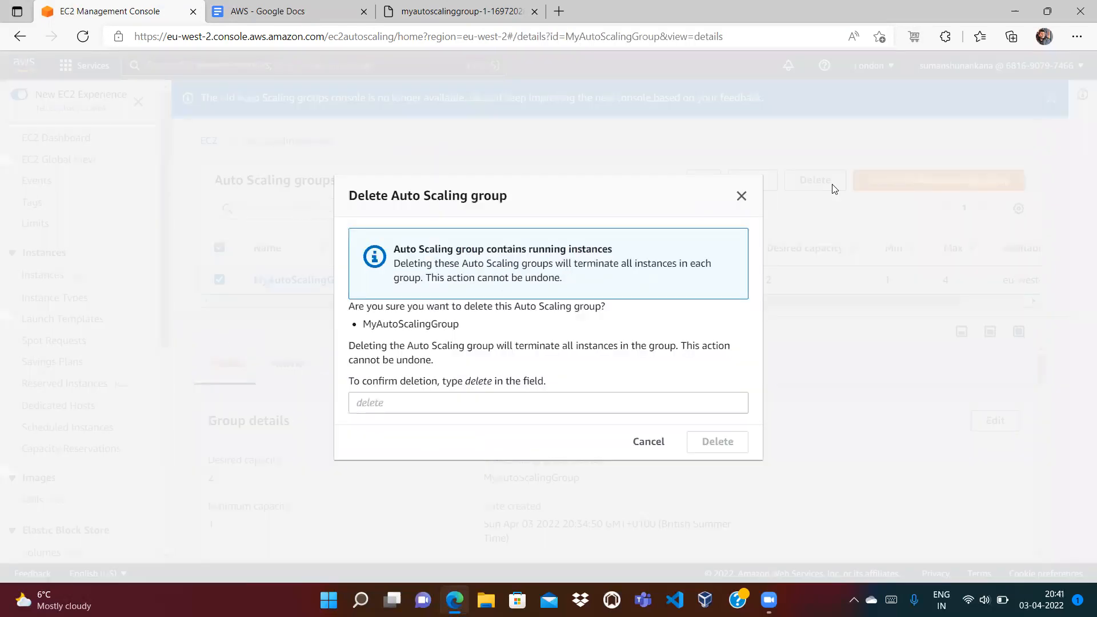
left_click(608, 412)
type("te")
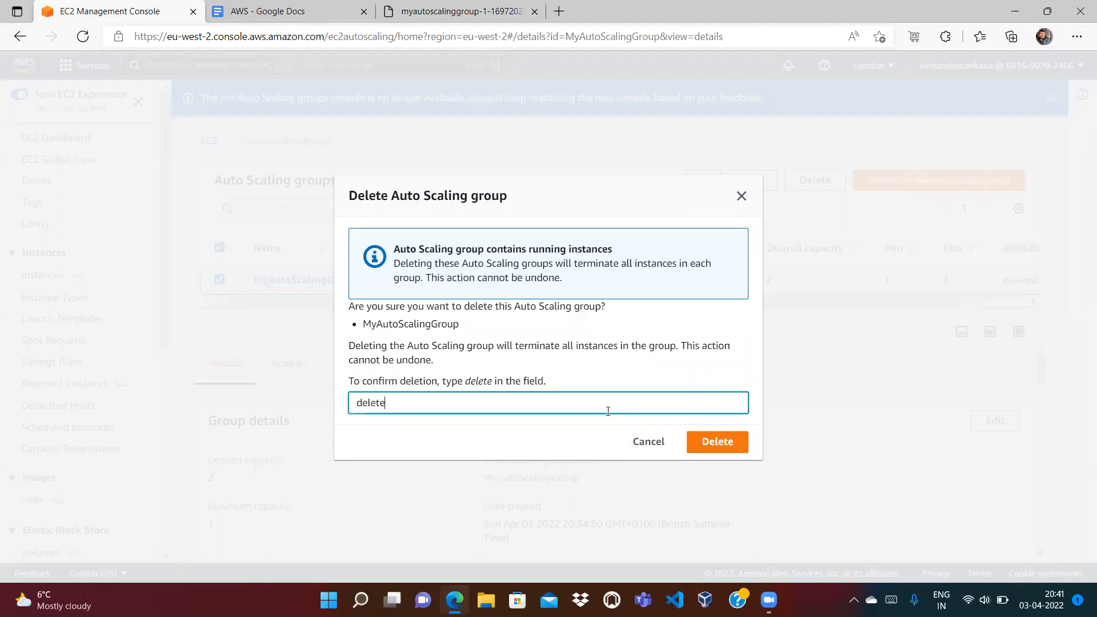
left_click(711, 444)
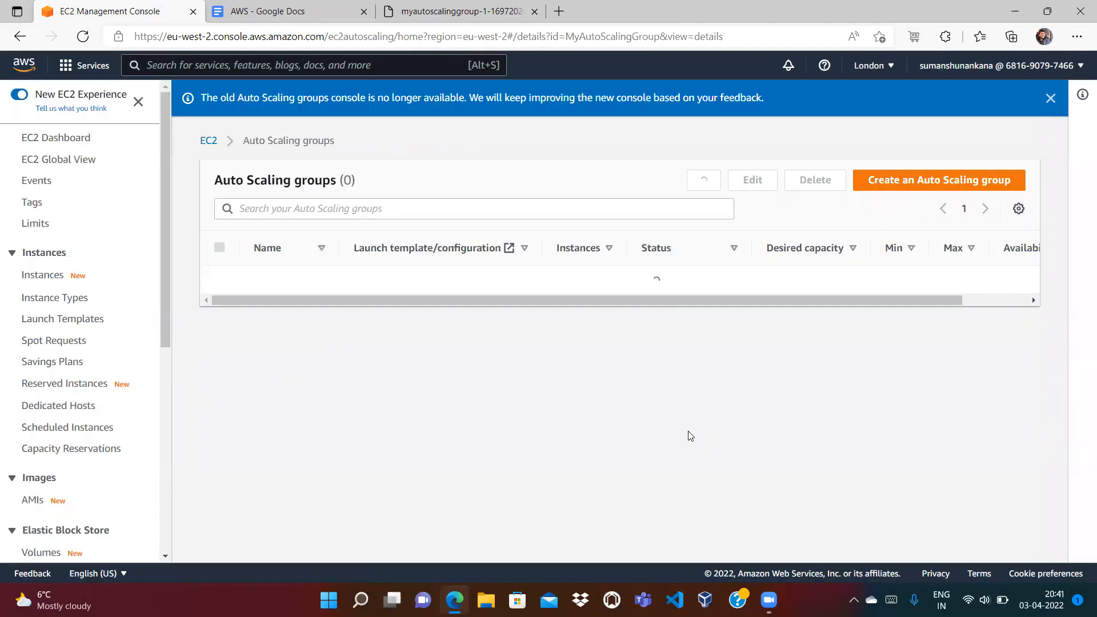
left_click(704, 180)
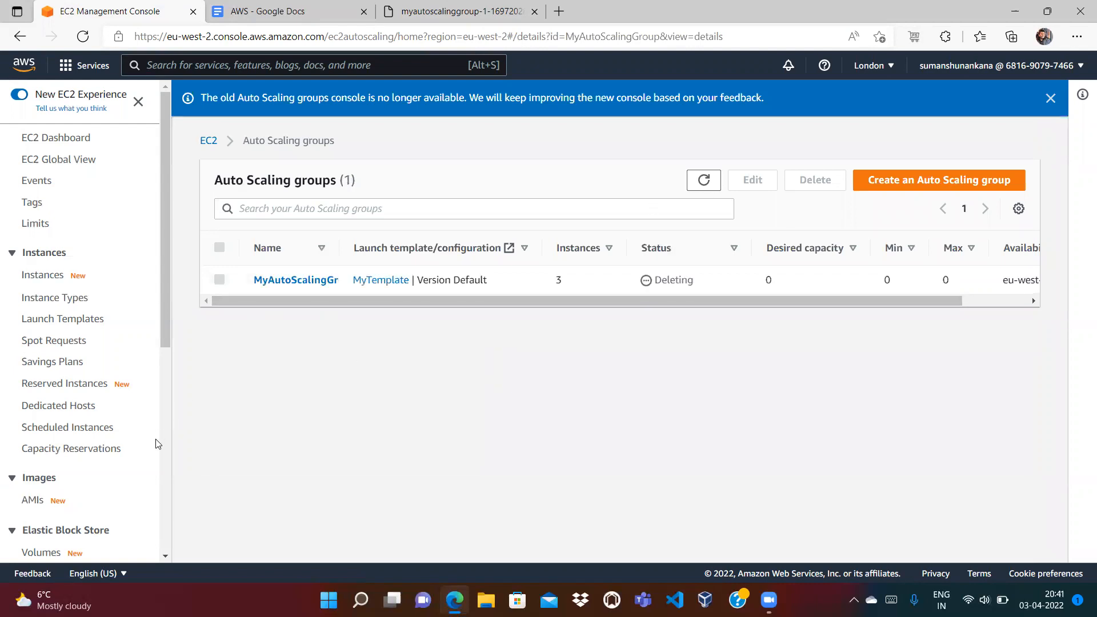
Step: Delete the key pair MyKeyPair from the EC2 key pairs list, confirming with "Delete"
scroll(165, 457, "down", 7)
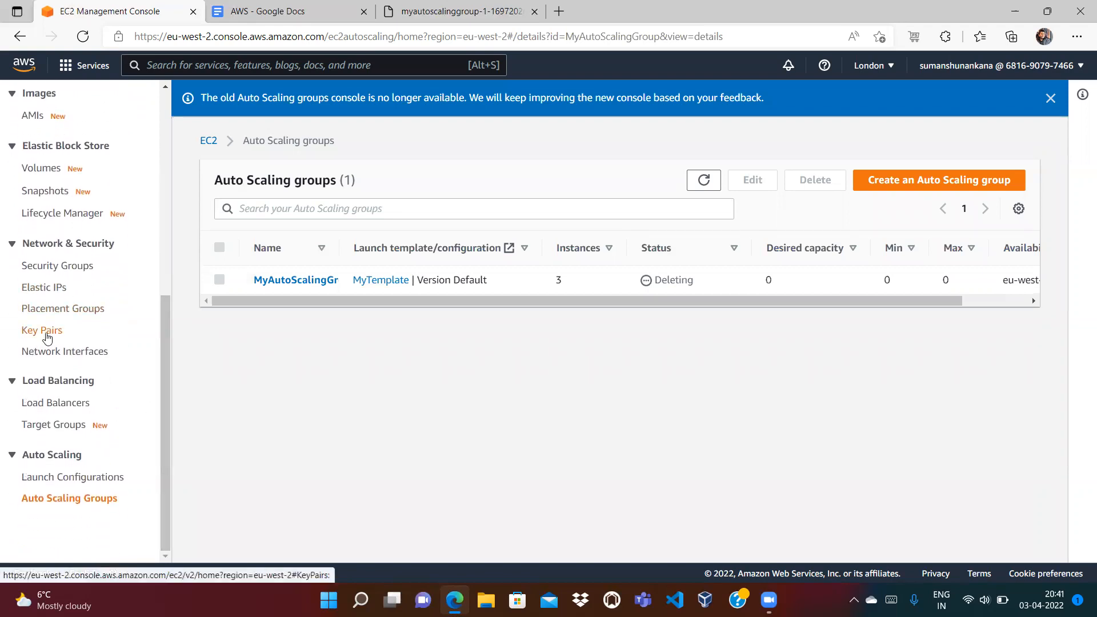
left_click(47, 333)
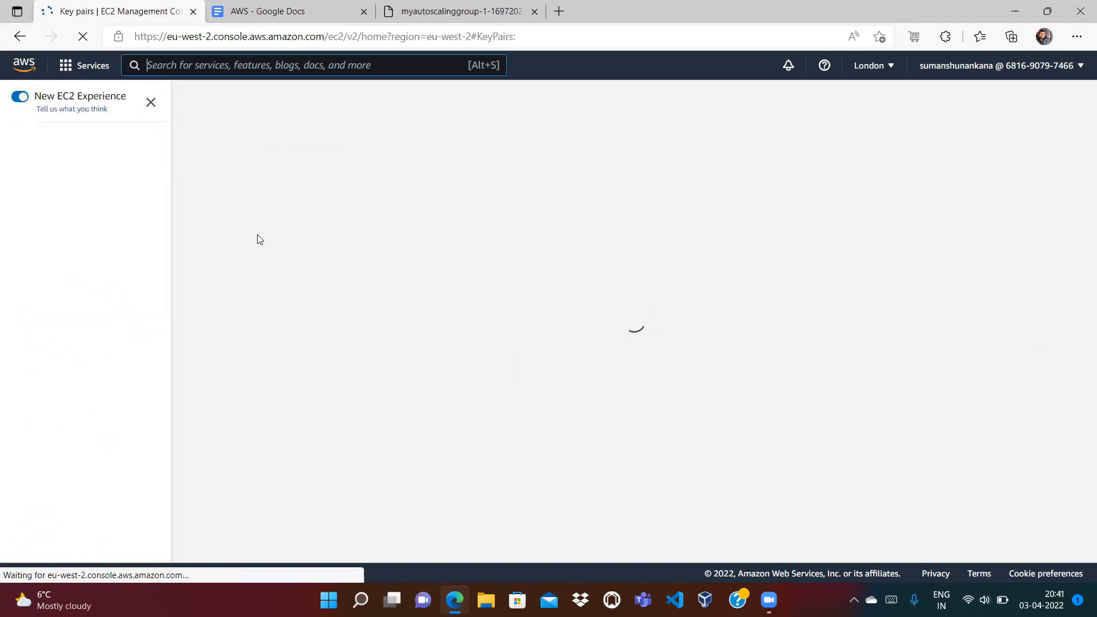
left_click(191, 194)
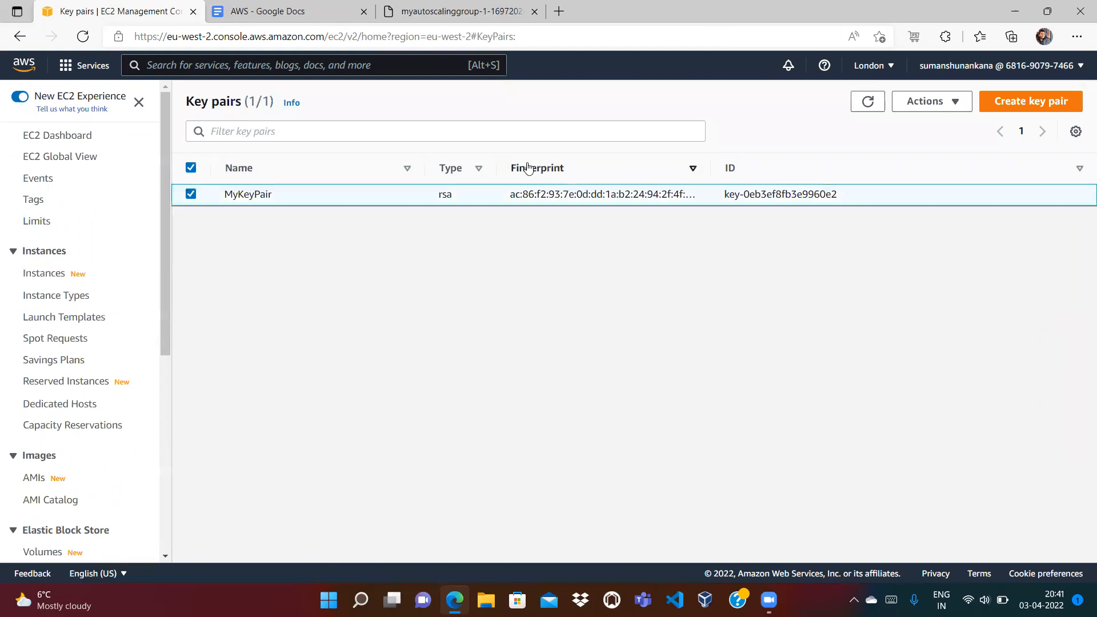
left_click(926, 101)
left_click(923, 146)
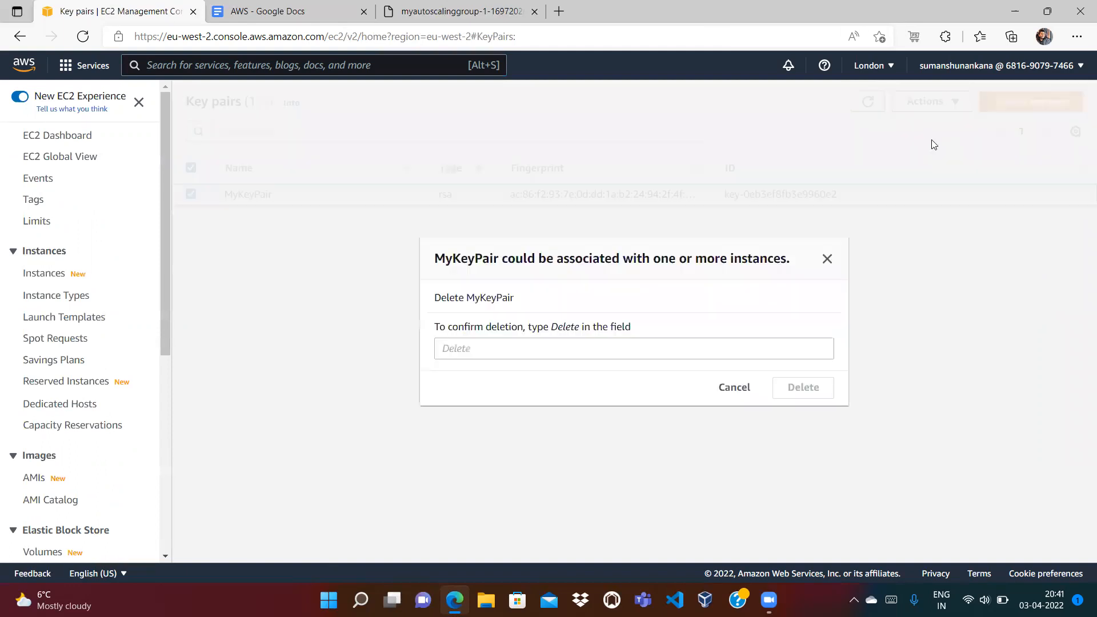
left_click(705, 355)
type("Delete")
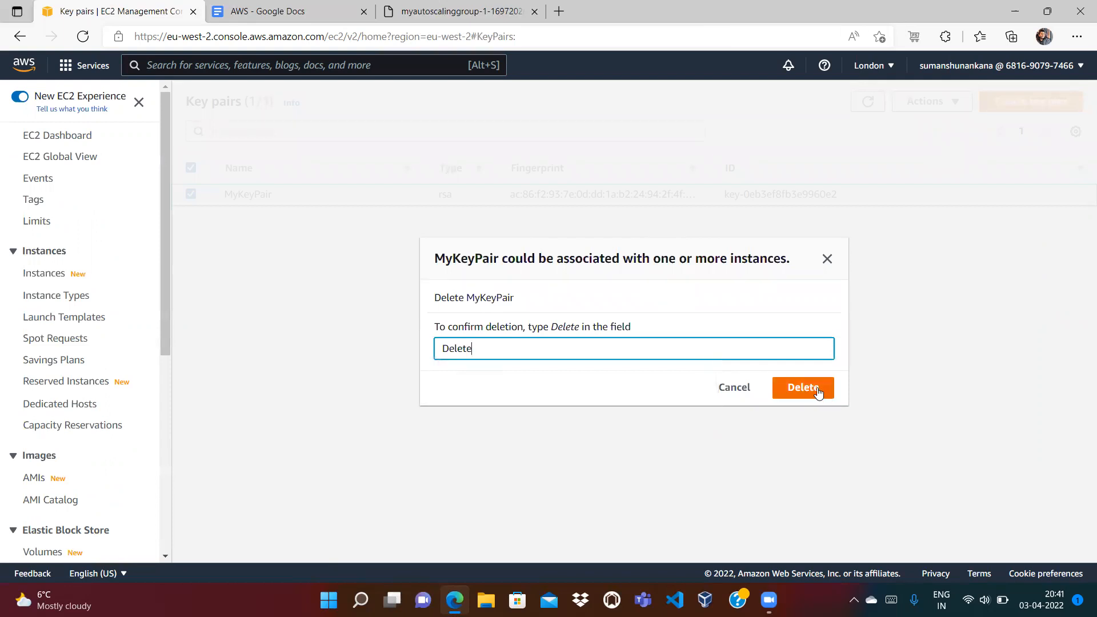
left_click(821, 394)
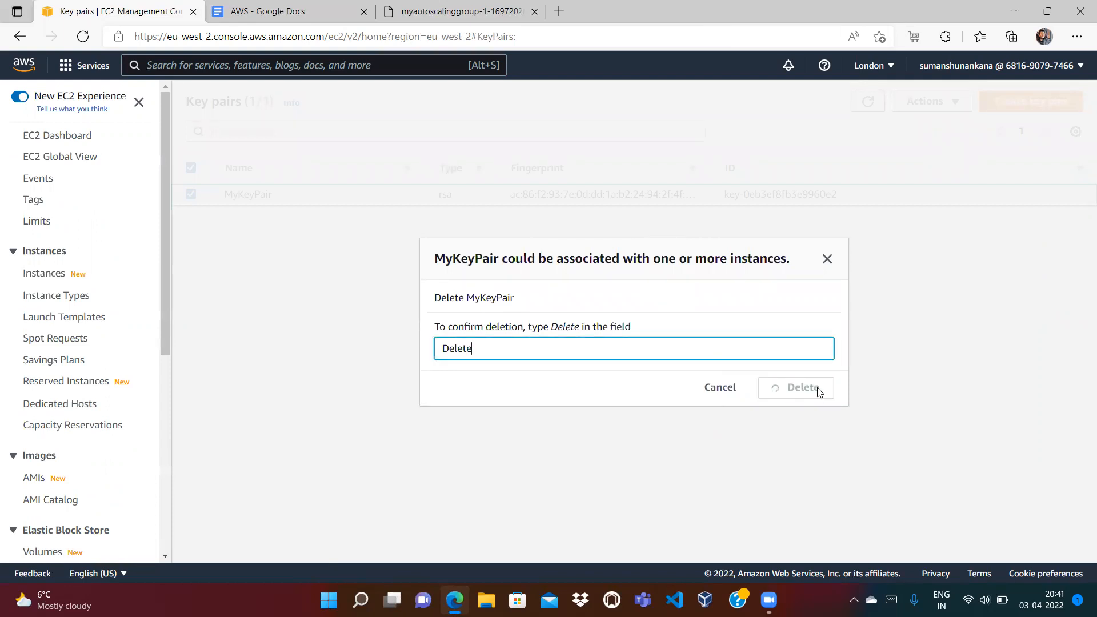
Step: Delete the launch template MyTemplate, confirming with "Delete"
left_click(36, 318)
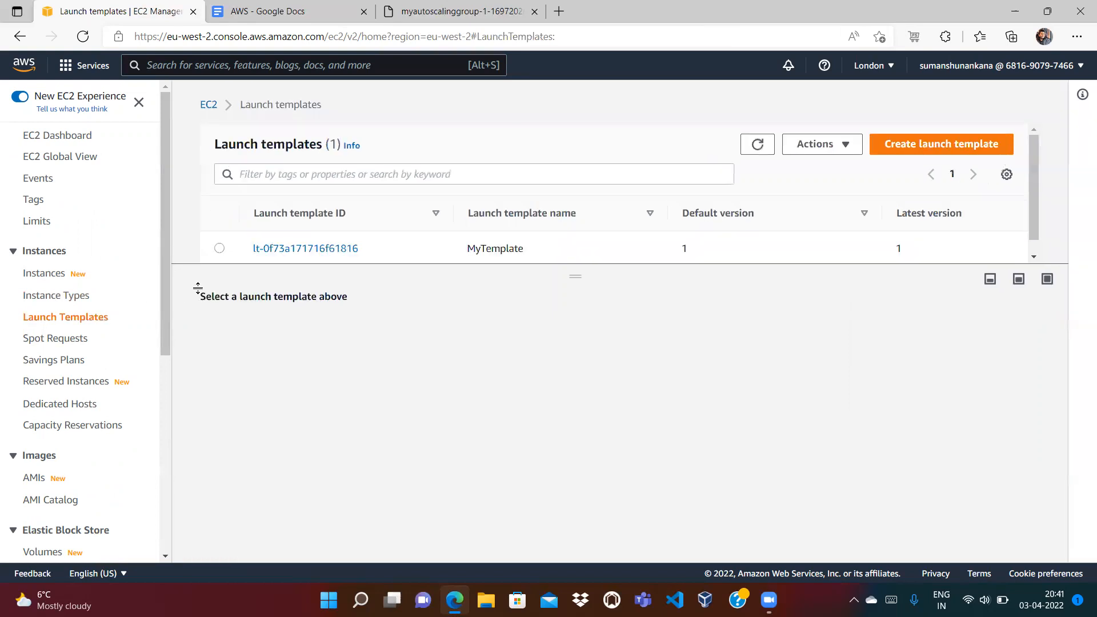
left_click(219, 248)
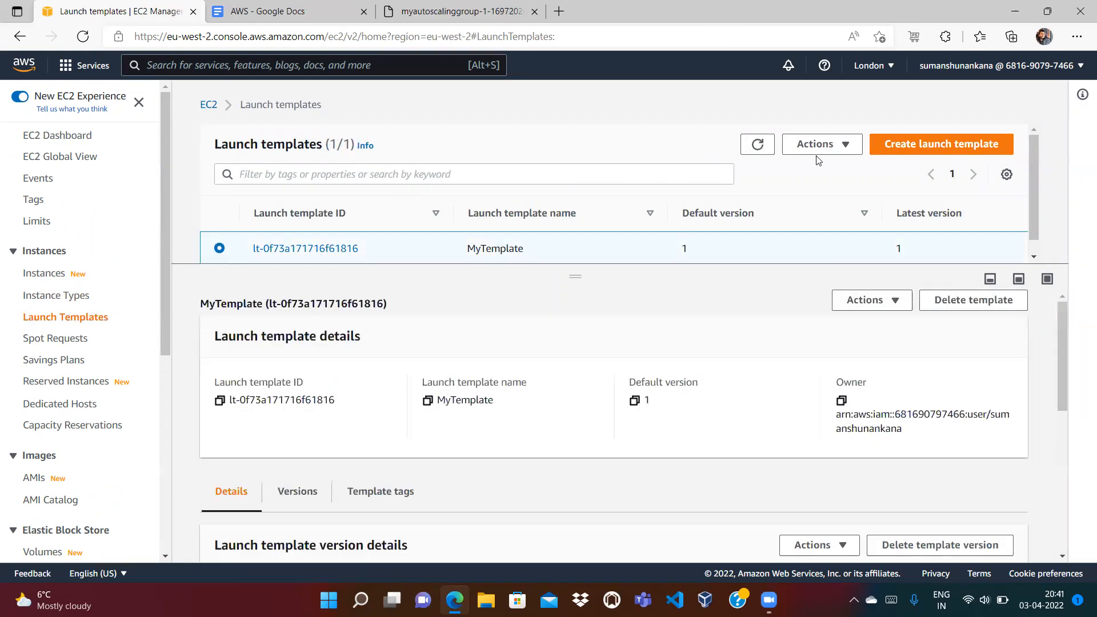
left_click(845, 146)
left_click(823, 211)
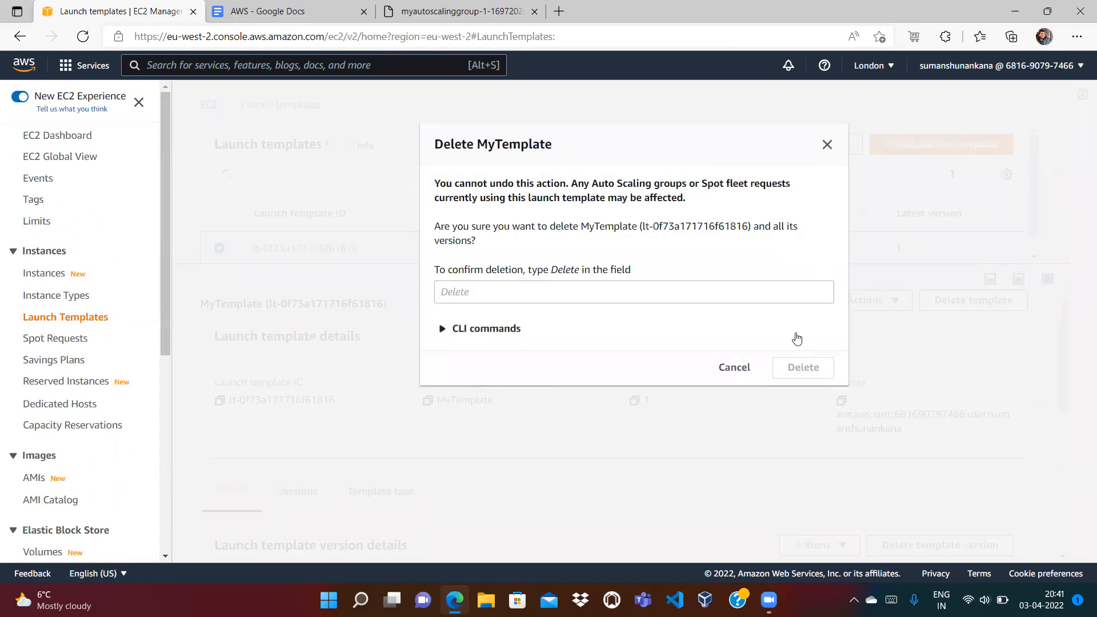
left_click(659, 298)
type("Delete")
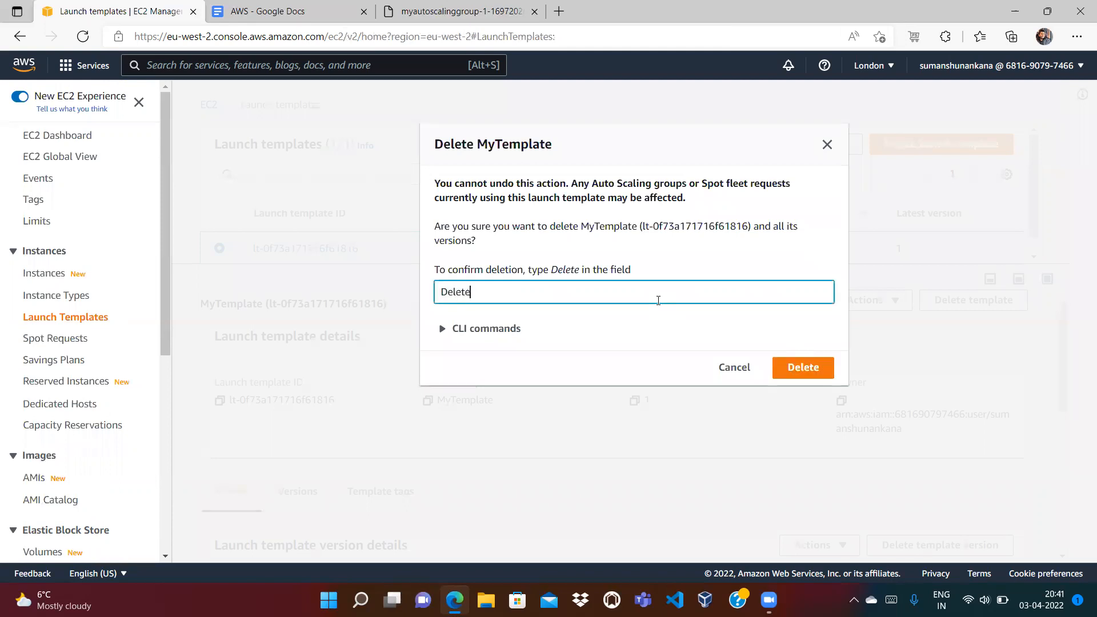
left_click(794, 366)
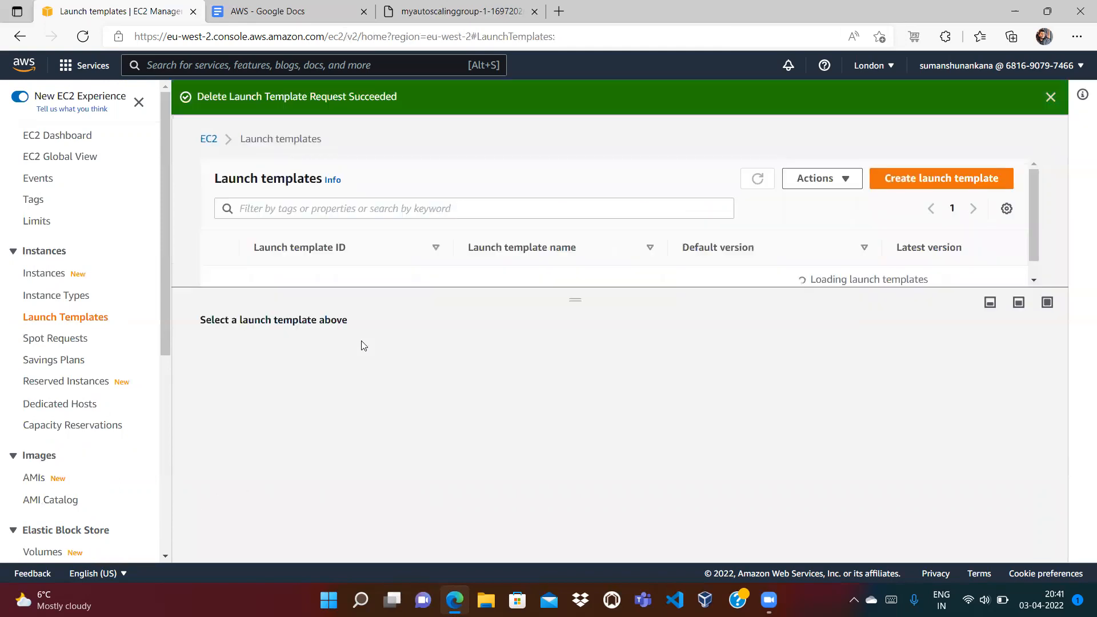
Step: Delete the load balancer MyAutoScalingGroup-1 from the load balancers list and confirm the deletion
scroll(163, 489, "down", 5)
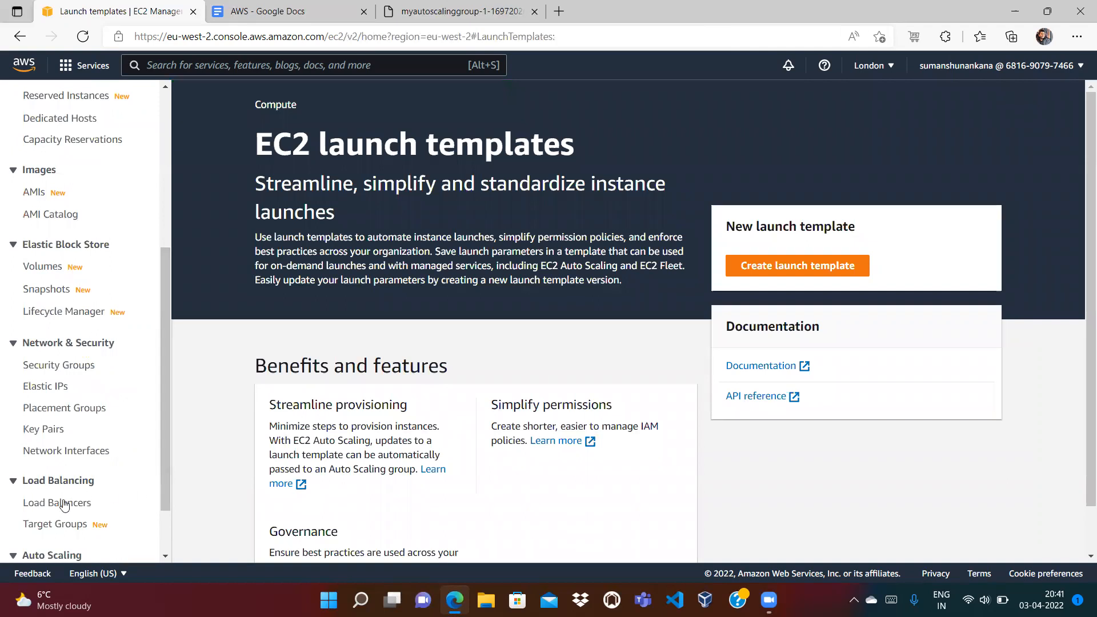
left_click(36, 505)
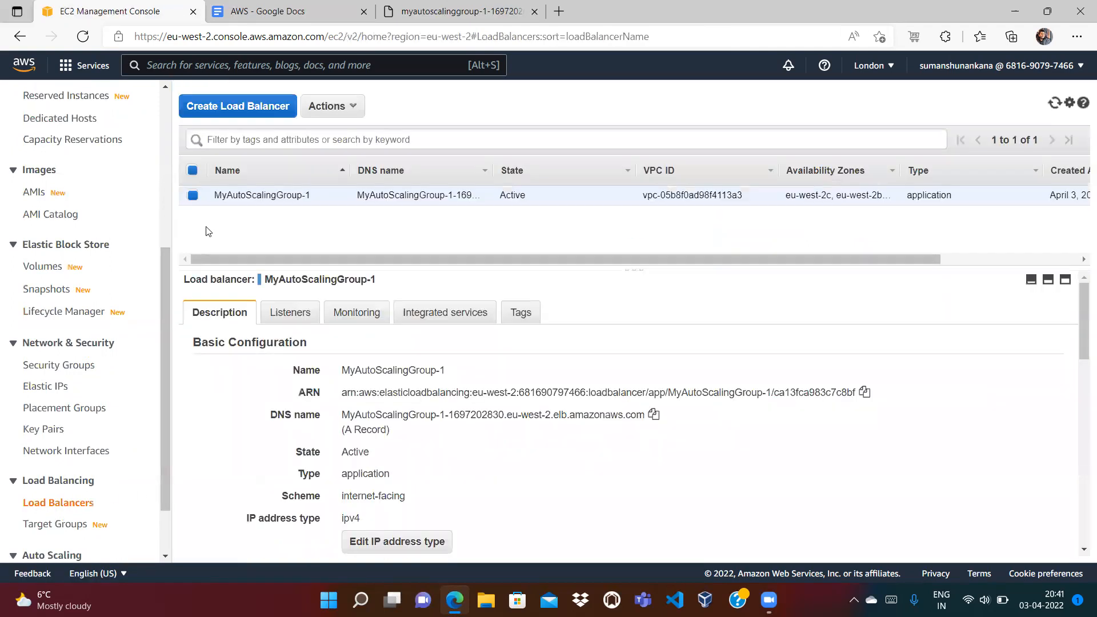
left_click(325, 106)
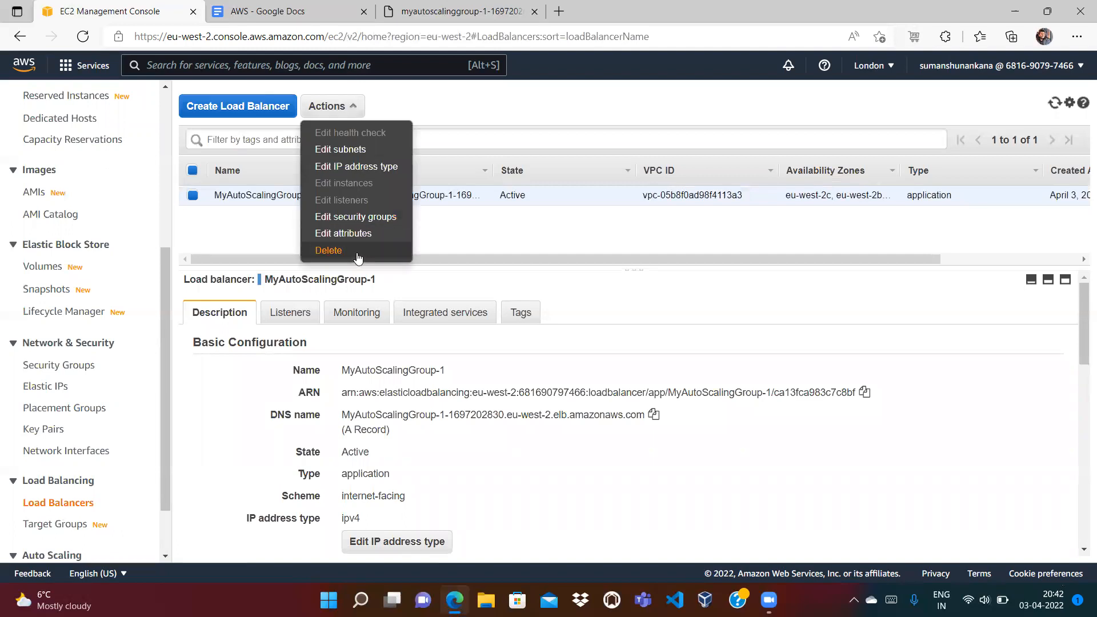
left_click(329, 251)
left_click(741, 375)
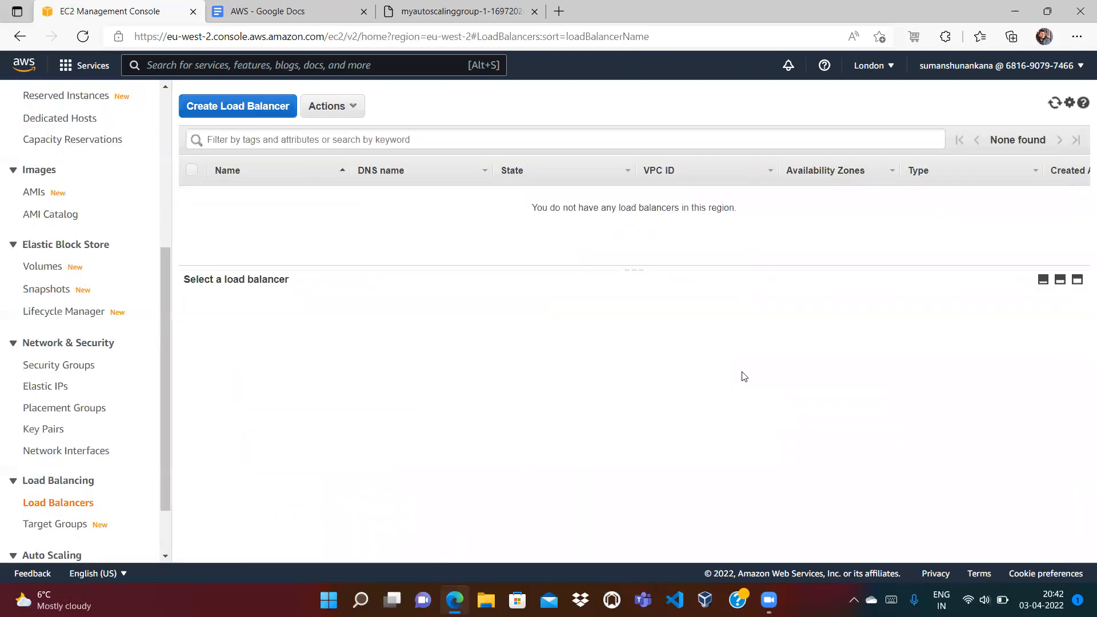
Step: Delete the target group MyTargetGroup from the target groups list and confirm the deletion
left_click(70, 524)
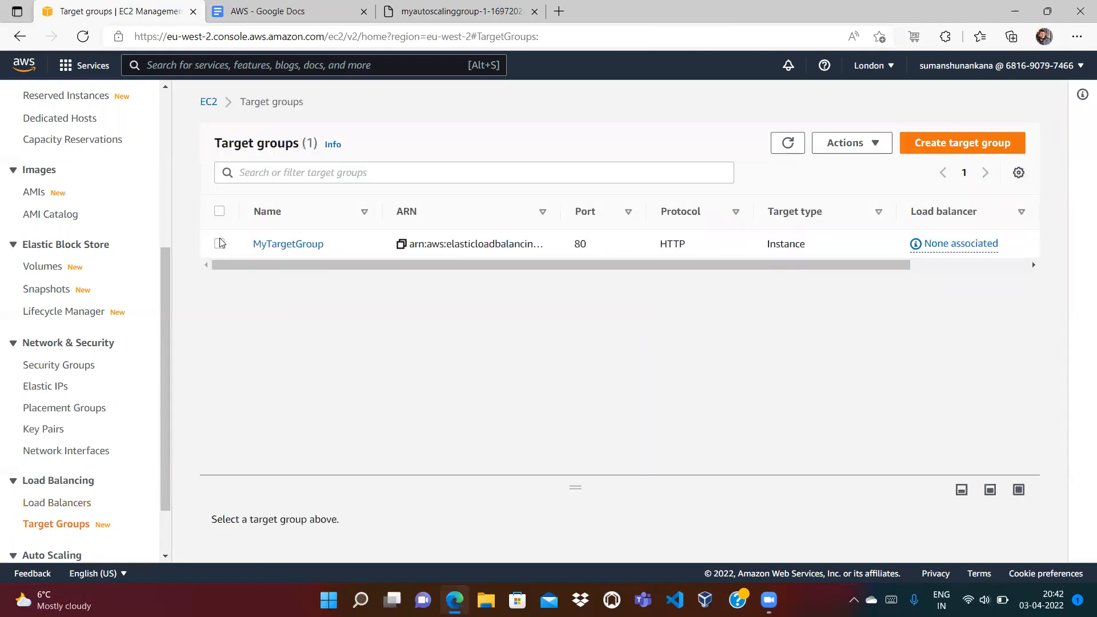
left_click(220, 243)
left_click(874, 144)
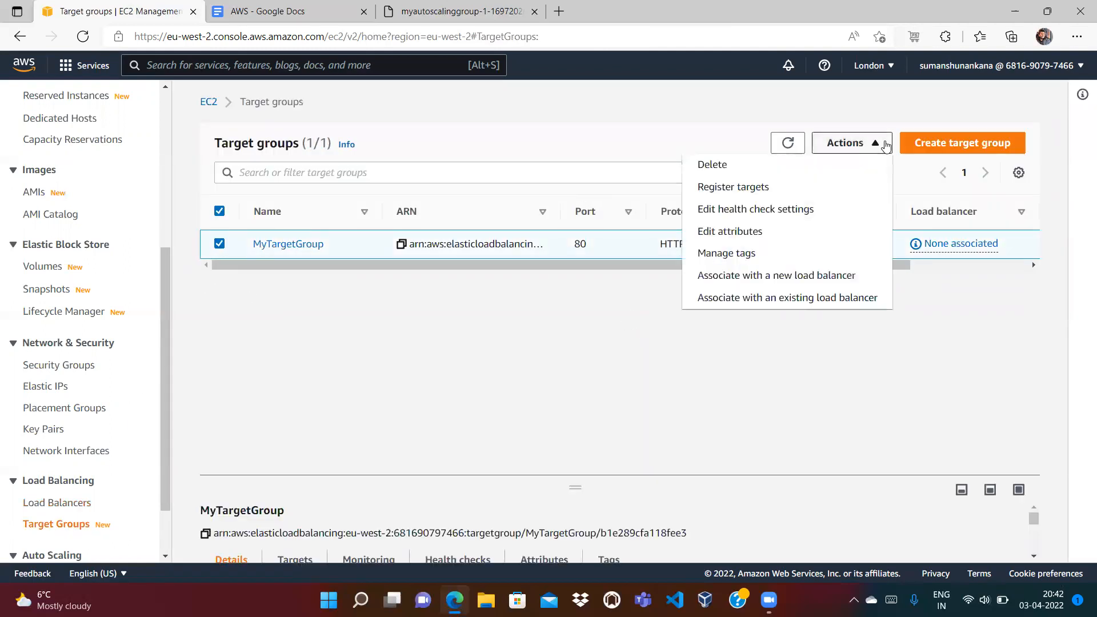
left_click(739, 166)
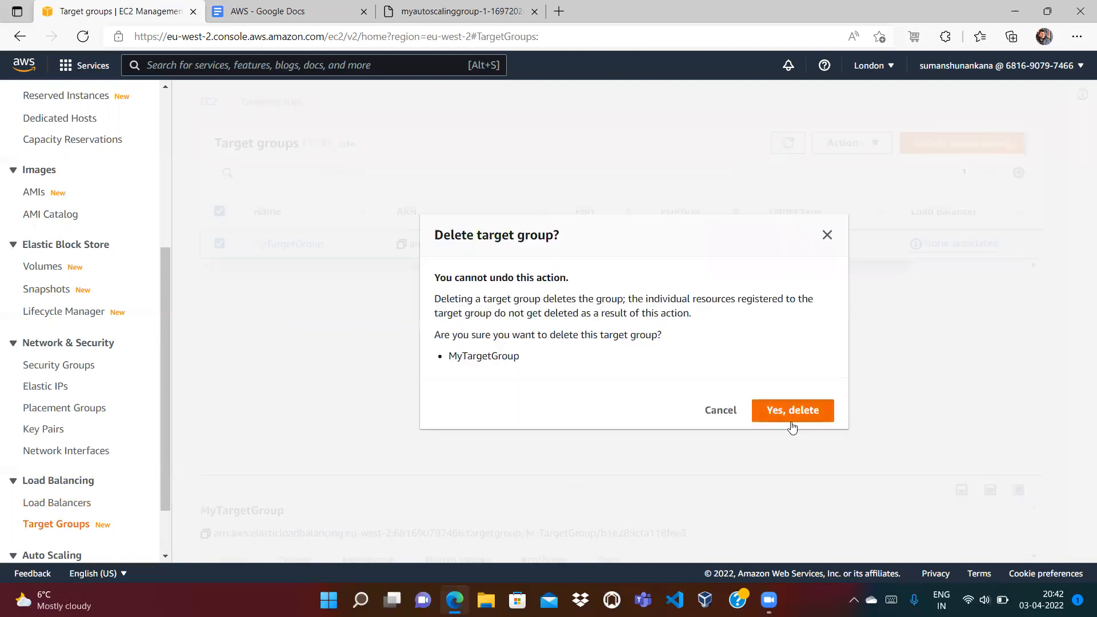
left_click(806, 411)
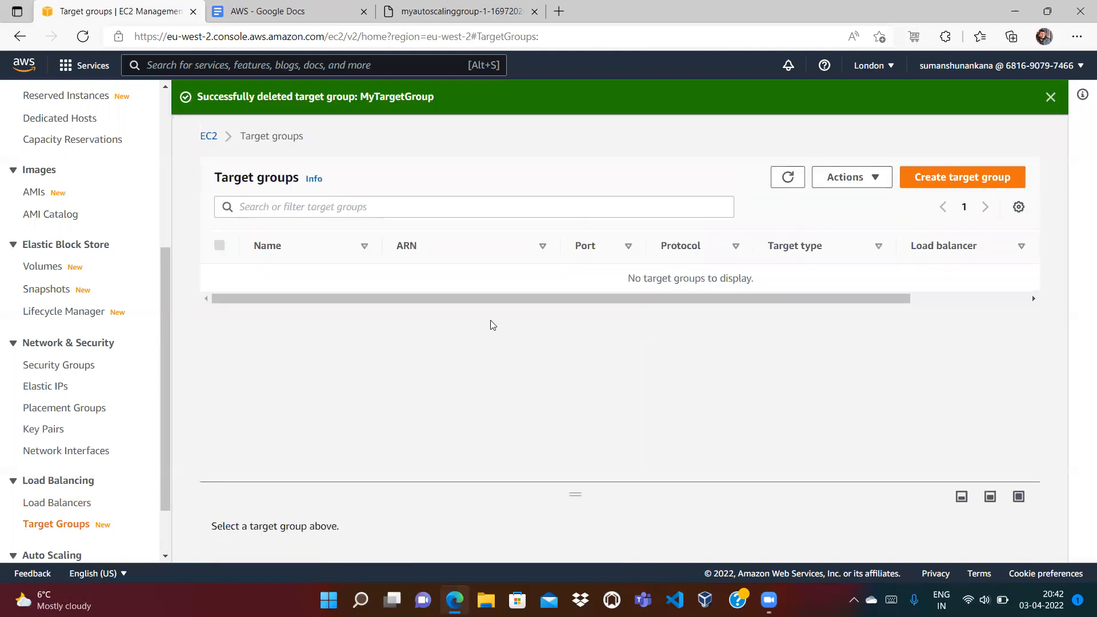
Step: Select the security groups MySecurityGroup and MySG and request their deletion, confirming with "delete"
left_click(84, 368)
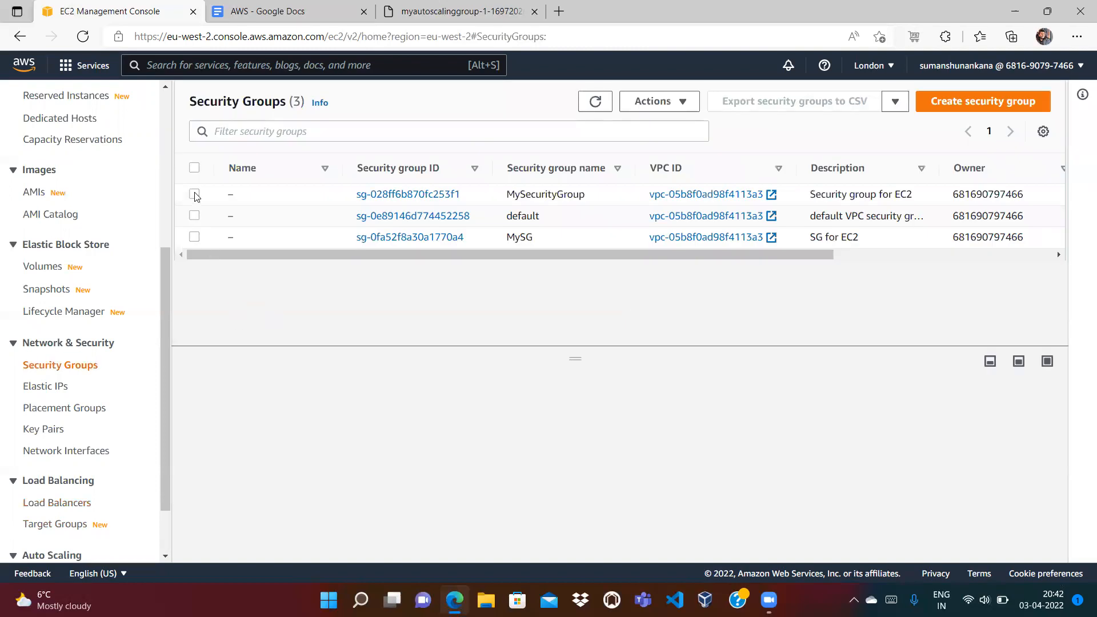
left_click(195, 195)
left_click(194, 238)
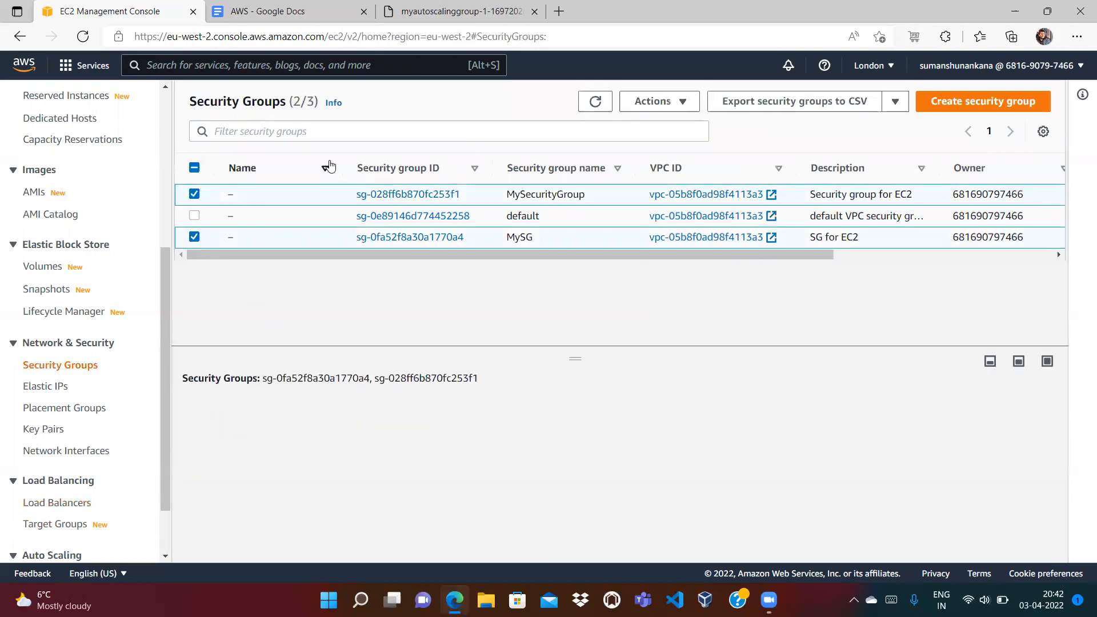
left_click(657, 102)
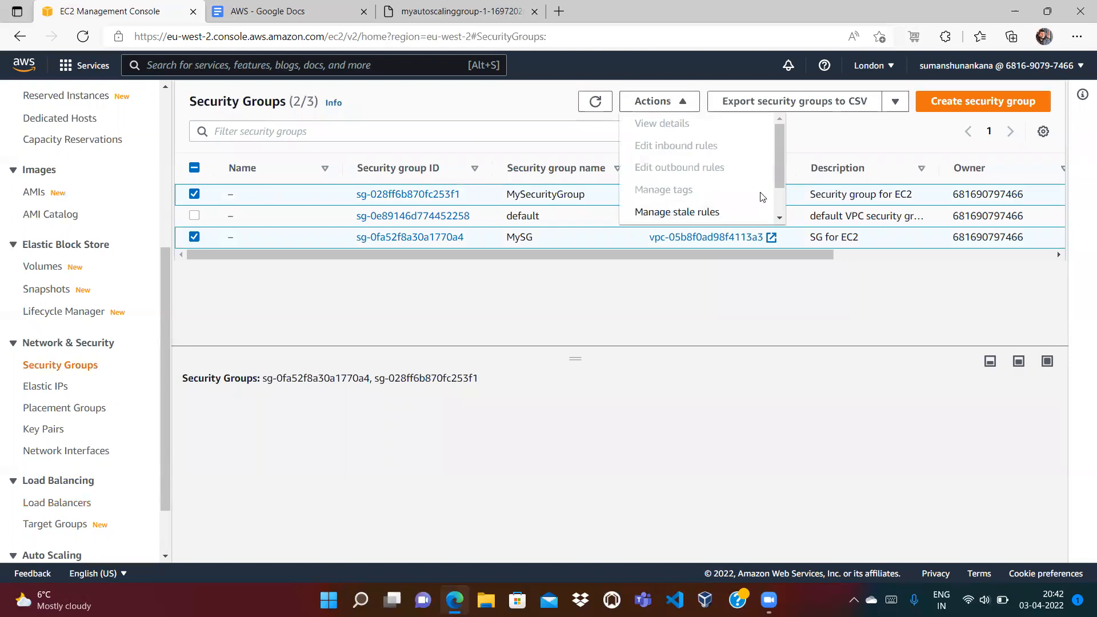
scroll(783, 209, "down", 2)
left_click(751, 214)
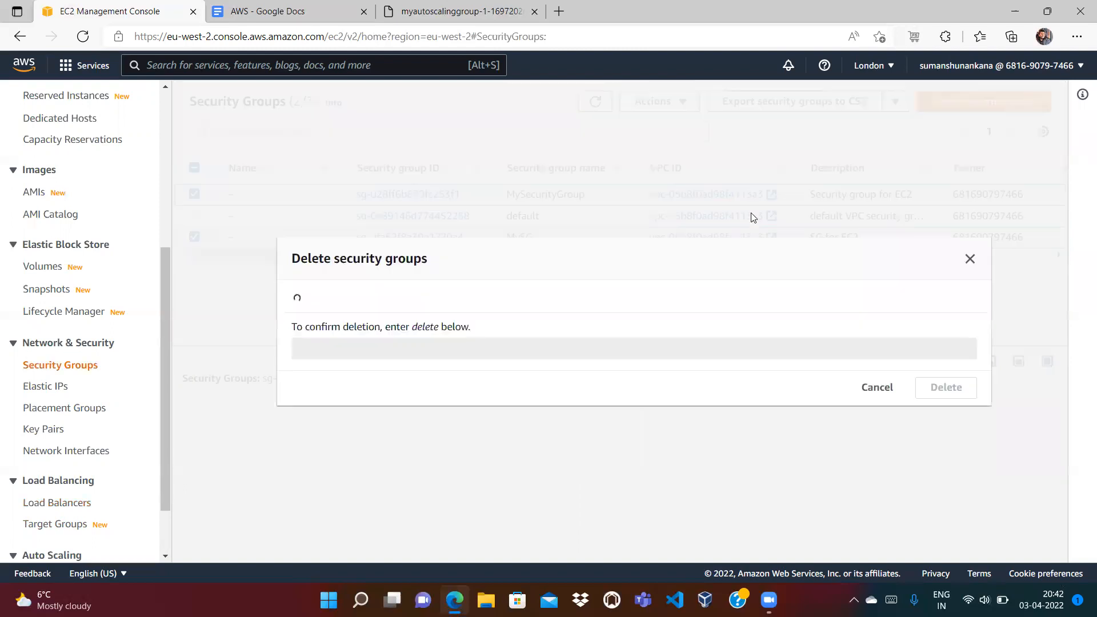
left_click(750, 428)
type("delete")
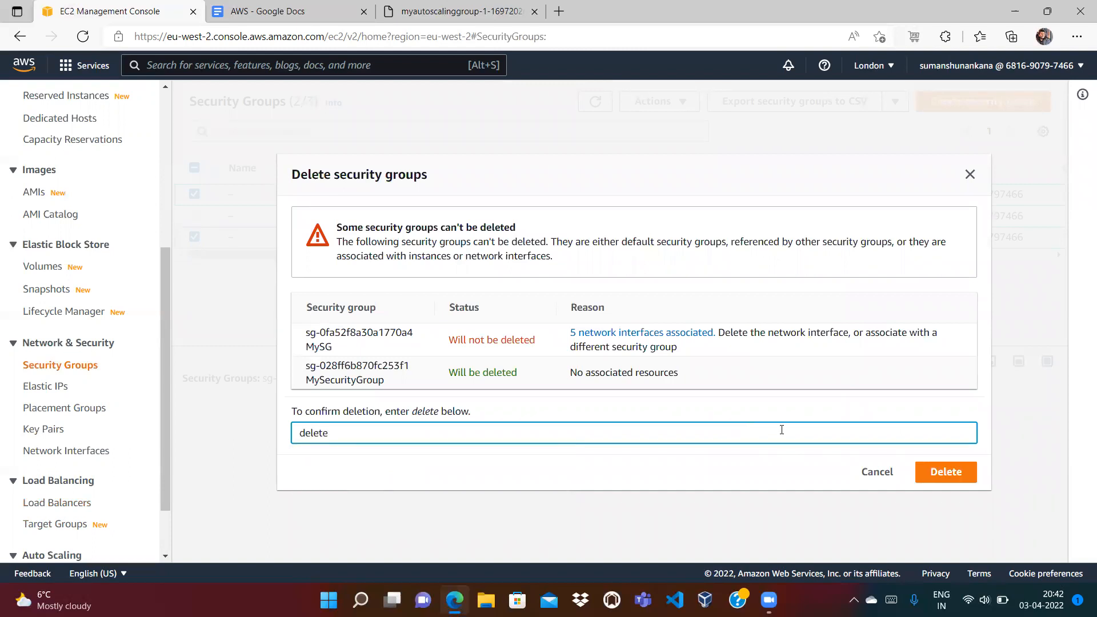
left_click(960, 478)
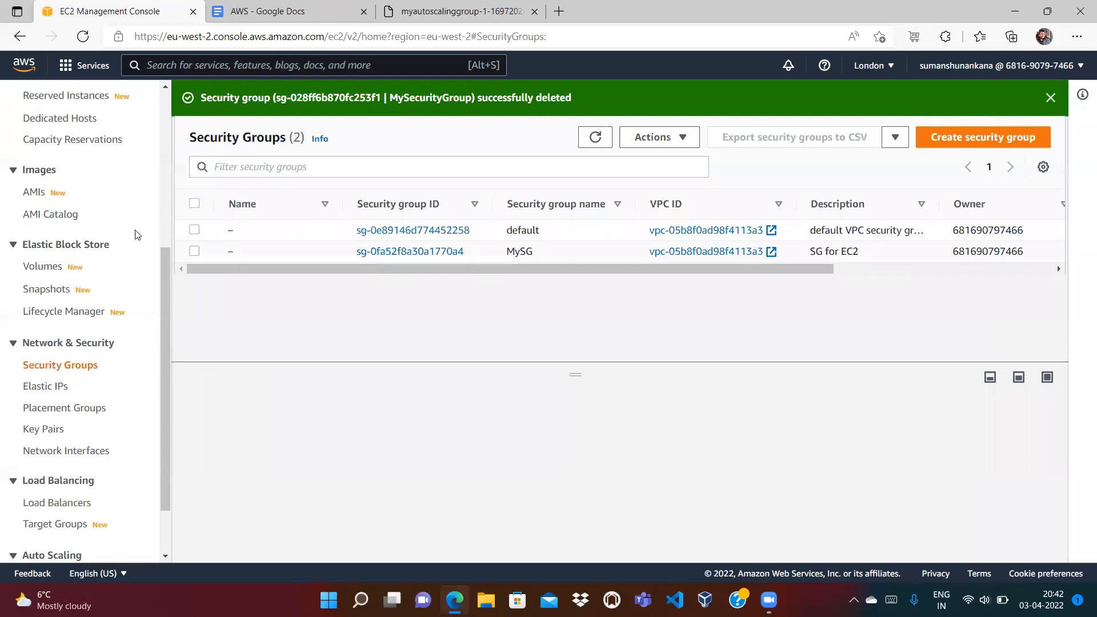
Step: Check the instance states in the EC2 instances list, and switch to the AWS notes in Google Docs
scroll(168, 194, "up", 5)
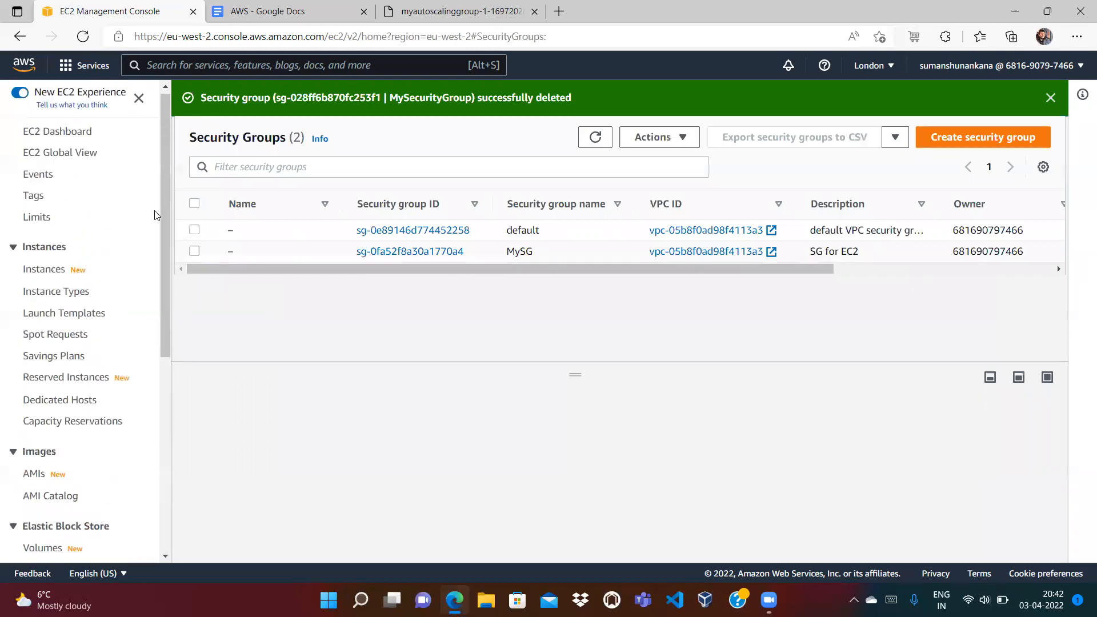
left_click(43, 274)
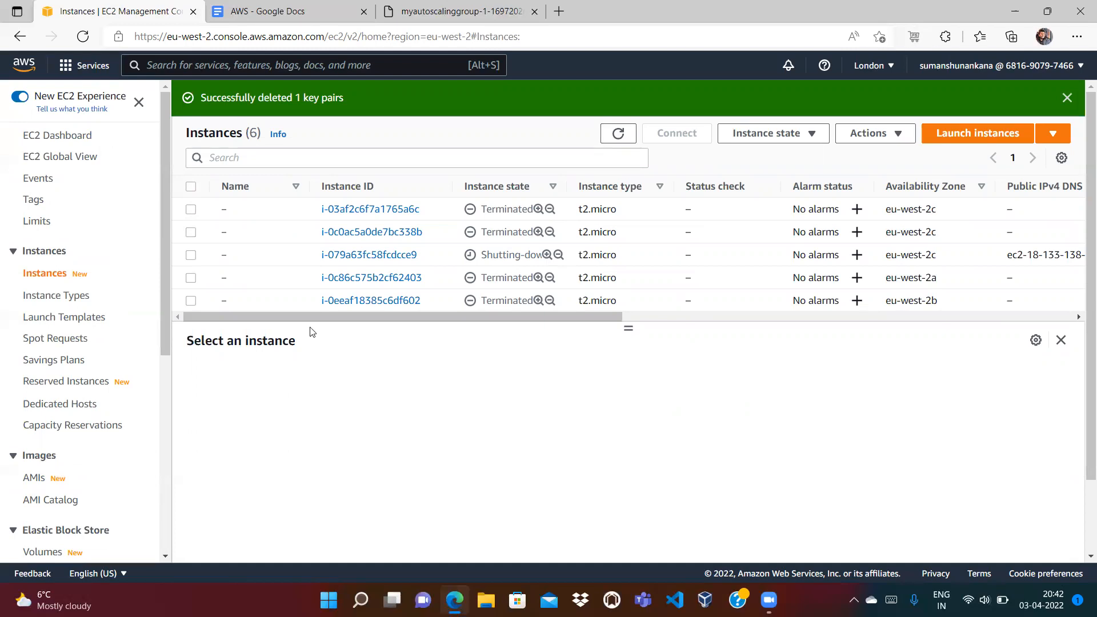
scroll(164, 479, "down", 6)
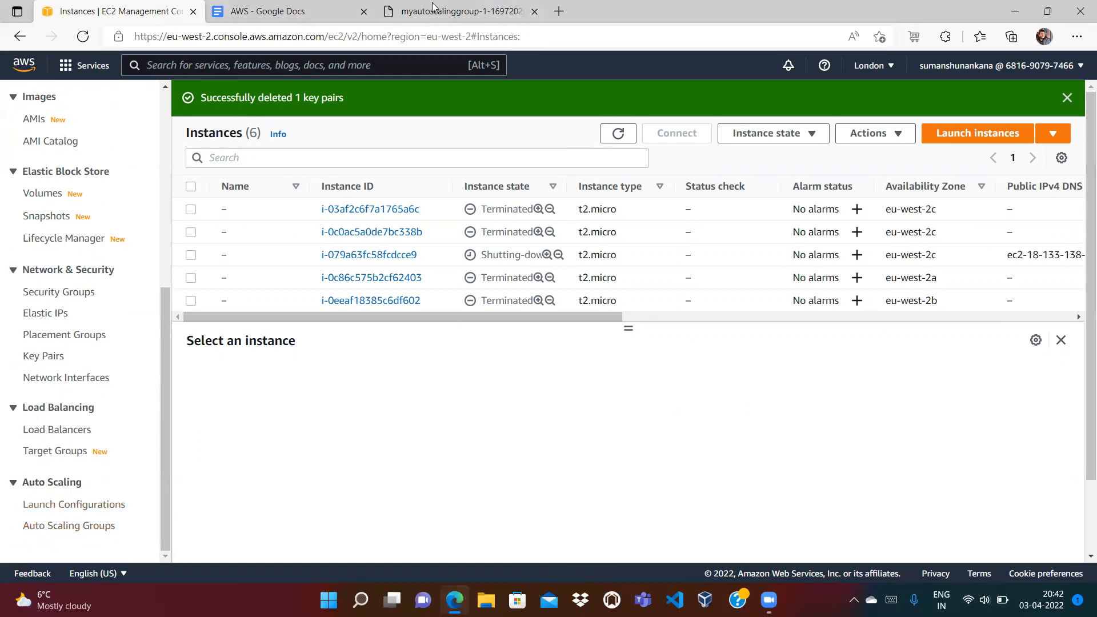
left_click(313, 5)
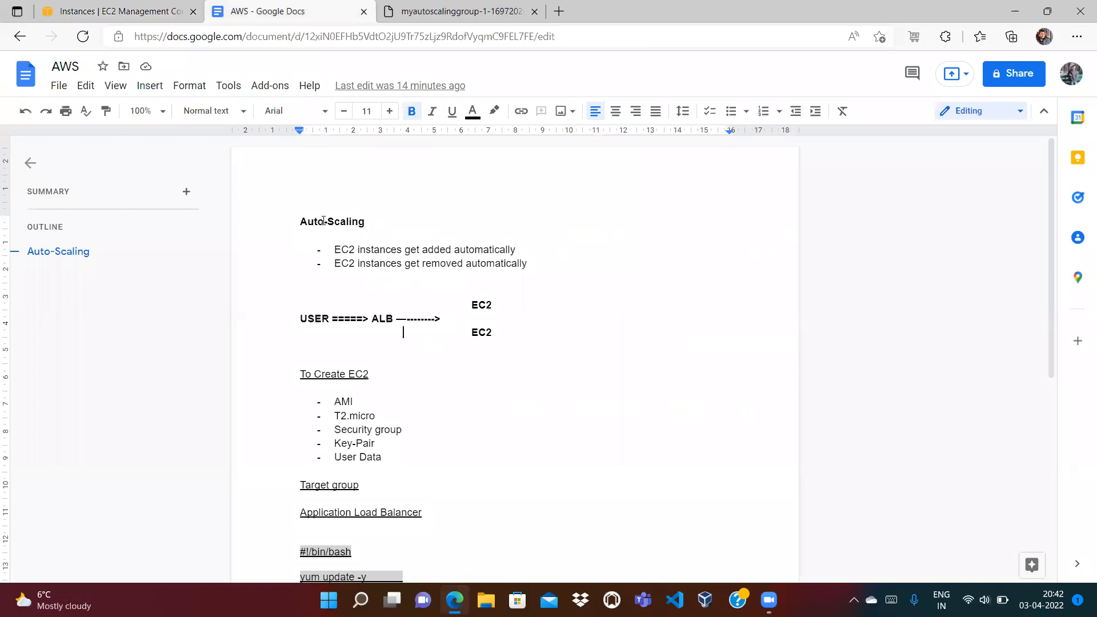